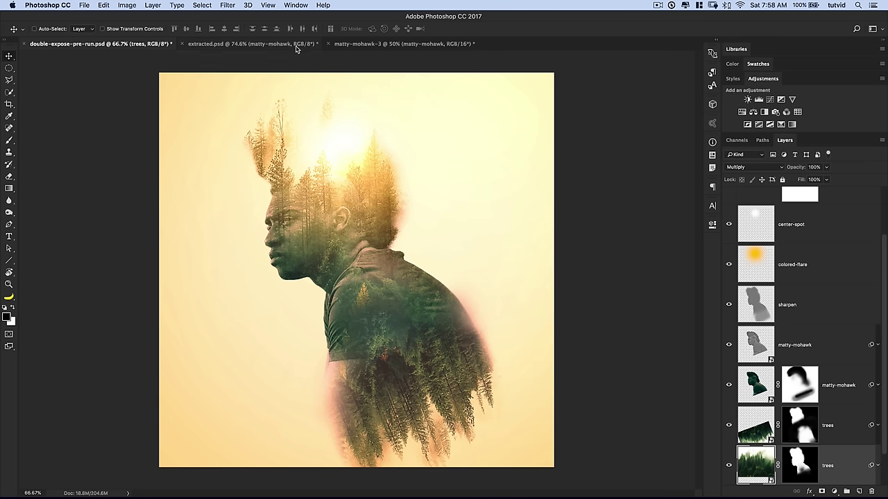
- Create a 2560 x 2560 pixel document at 72 pixels/inch in 8-bit RGB Color with a white background
click(84, 5)
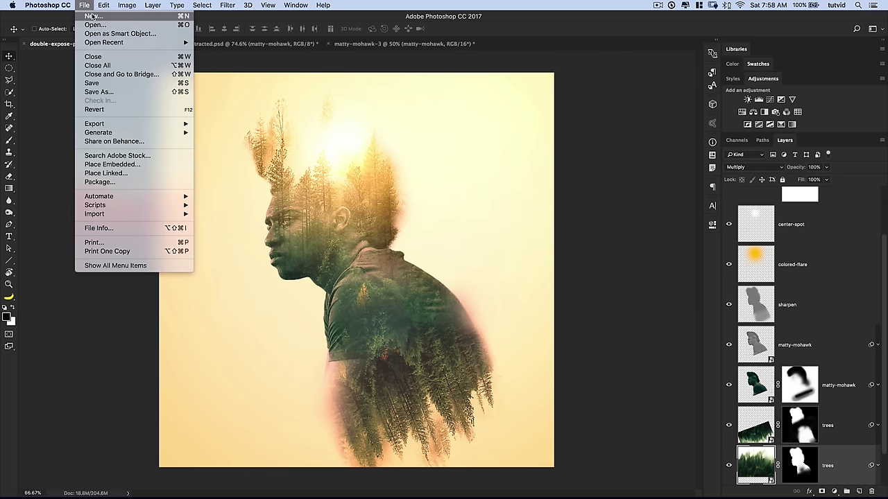
key(Escape)
key(super+n)
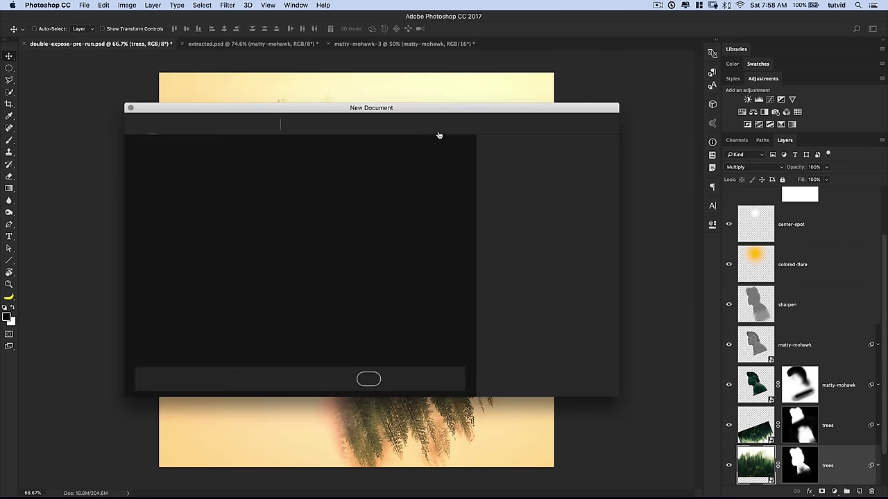
drag(452, 109, 438, 99)
double_click(488, 180)
key(Tab)
click(544, 340)
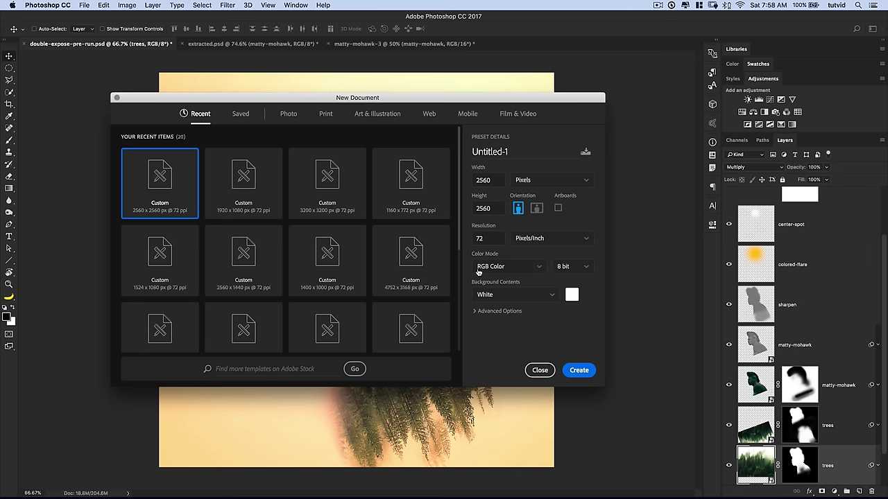
click(579, 371)
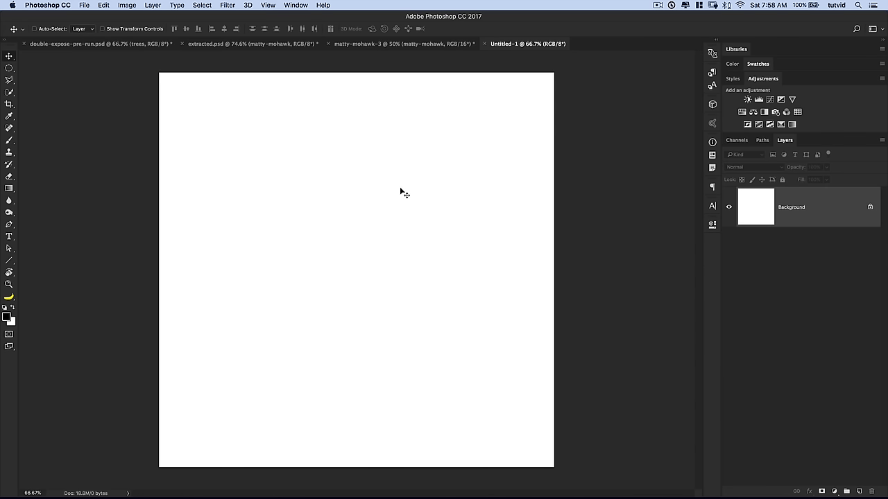
- In matty-mohawk-3, select the man with the Quick Selection tool and subtract the background behind his lower back from the selection
click(402, 45)
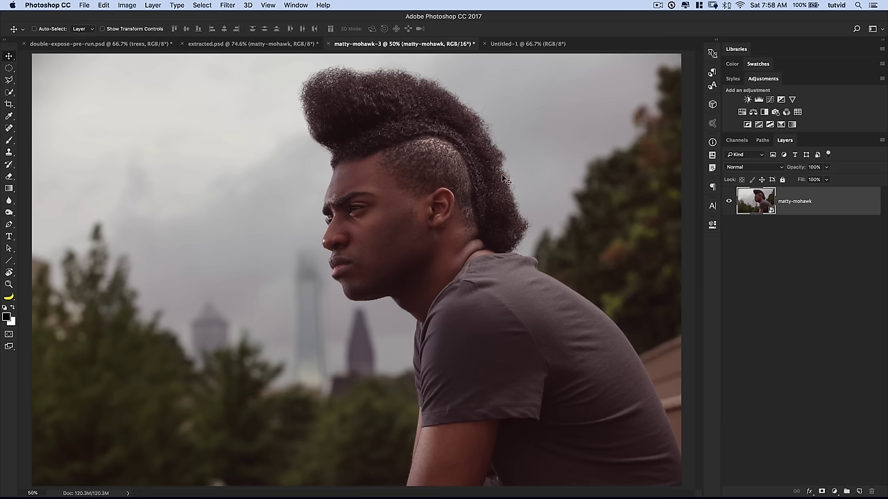
click(9, 92)
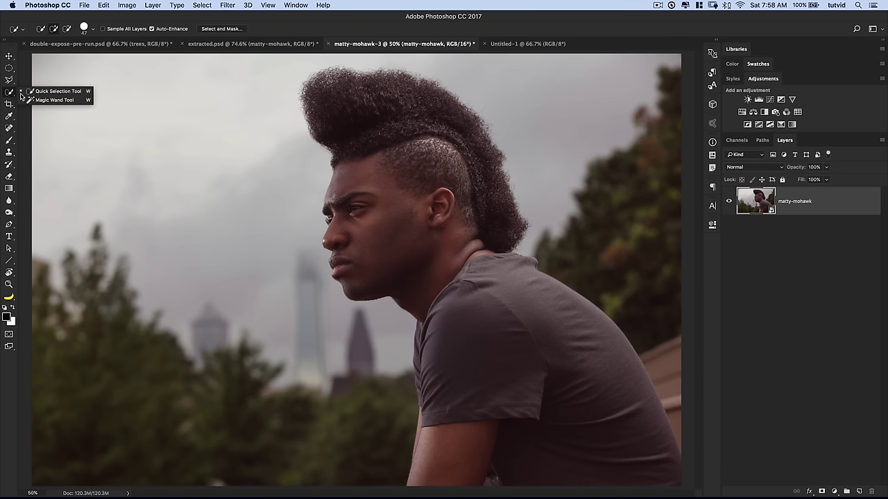
click(55, 91)
mouse_move(319, 93)
mouse_down()
mouse_move(375, 134)
mouse_move(373, 197)
mouse_move(360, 235)
mouse_up()
mouse_move(454, 313)
mouse_down()
mouse_move(446, 402)
mouse_move(560, 426)
mouse_up()
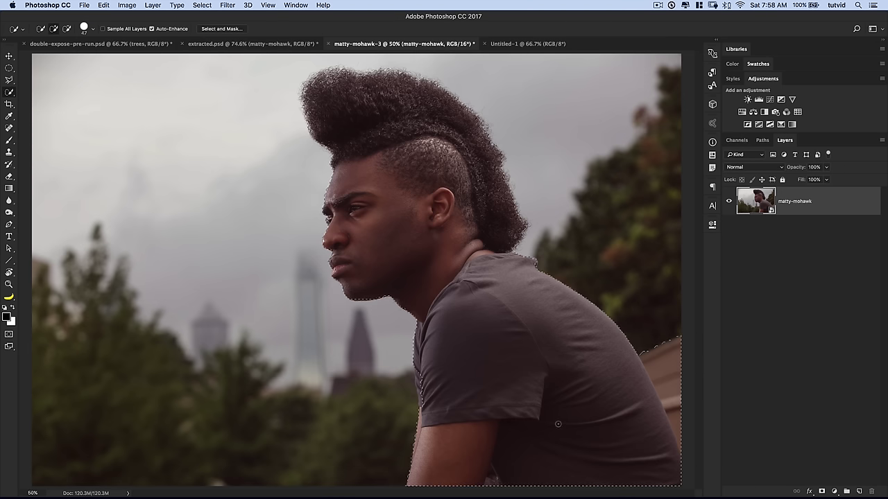
key(alt)
drag(667, 458, 673, 393)
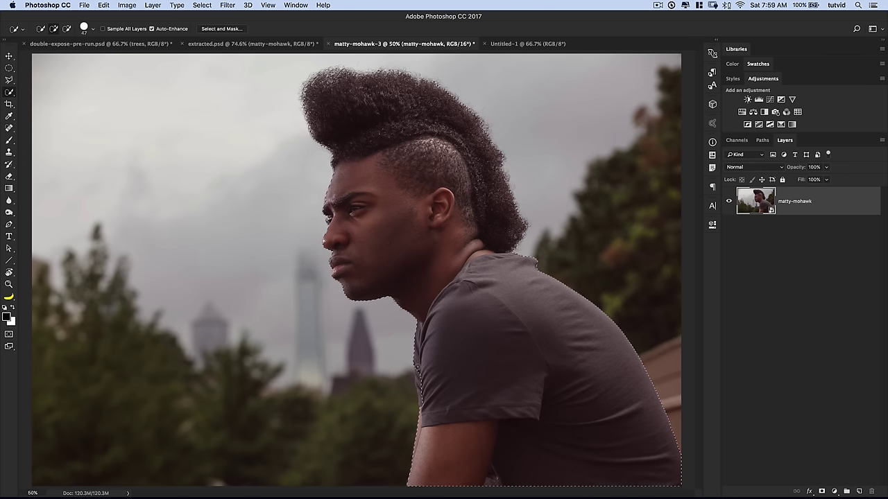
- Inspect the selection edge up close along the man's arm, shirt, chin, face and hair
key(super+equal)
key(super+equal)
key(super+equal)
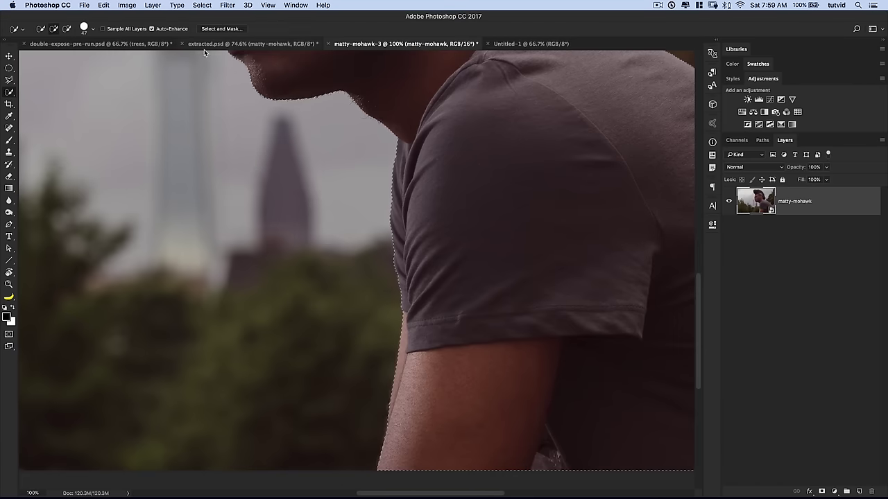
click(394, 268)
drag(394, 269, 527, 449)
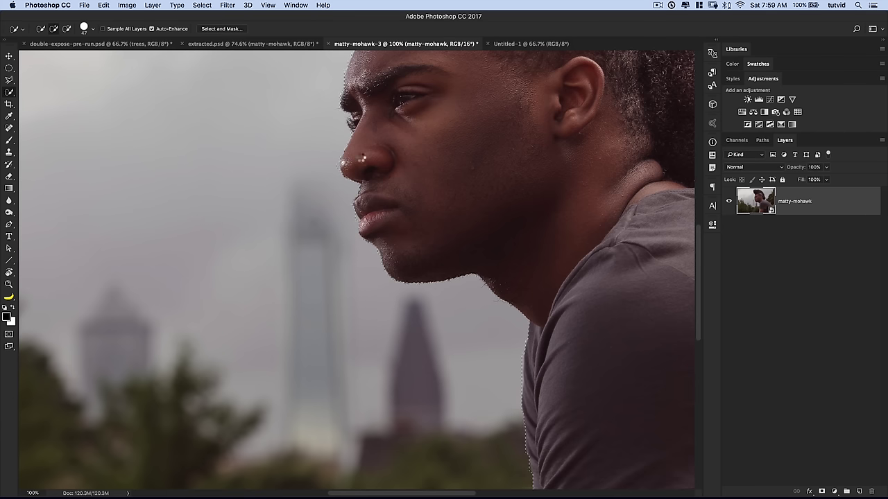
drag(434, 236, 443, 413)
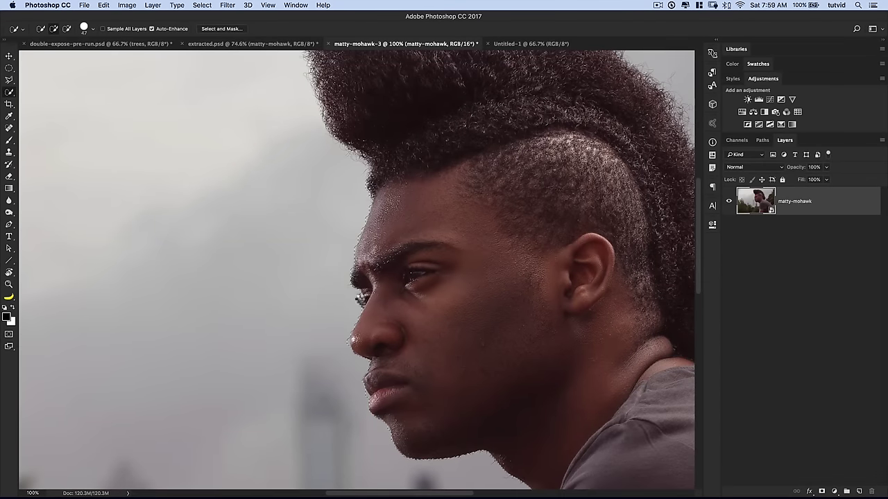
drag(424, 202, 440, 251)
key(super+minus)
key(super+minus)
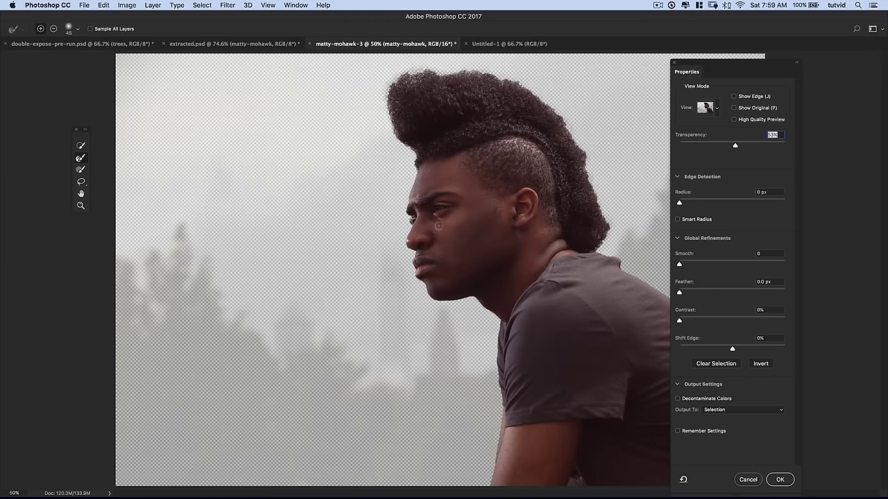
- In Select and Mask, refine the selection edge around the face and eyelashes with the Refine Edge Brush at size 20
drag(79, 135, 292, 156)
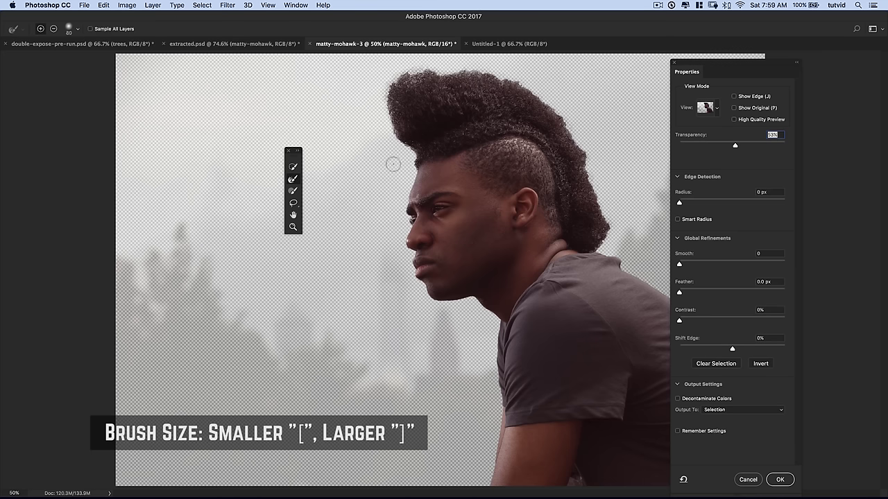
key(bracketright)
key(super+equal)
key(super+equal)
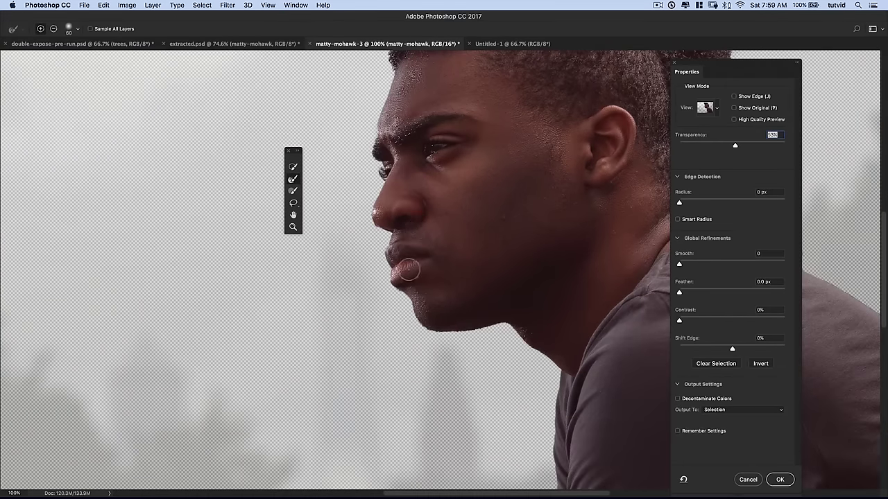
key(super+equal)
drag(402, 228, 501, 315)
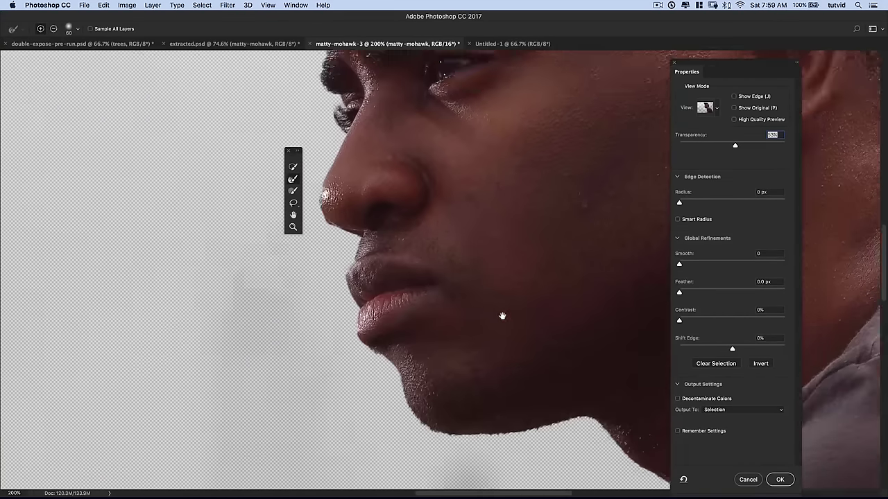
key(bracketleft)
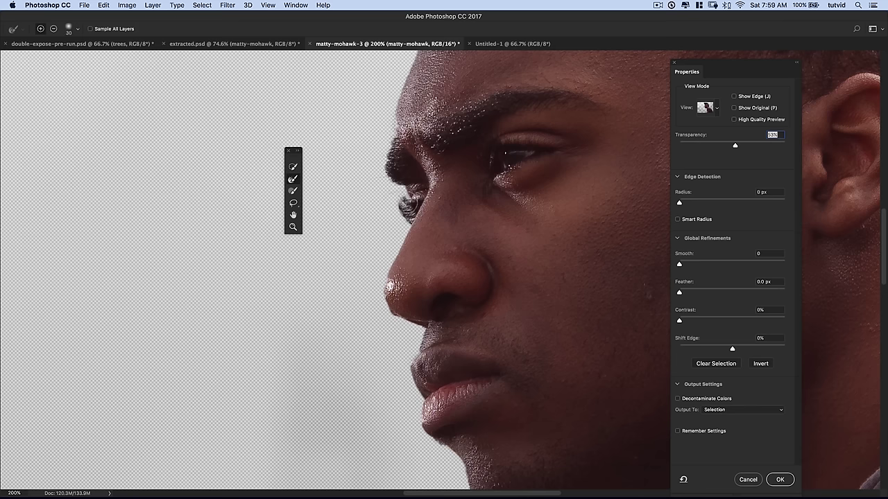
key(bracketleft)
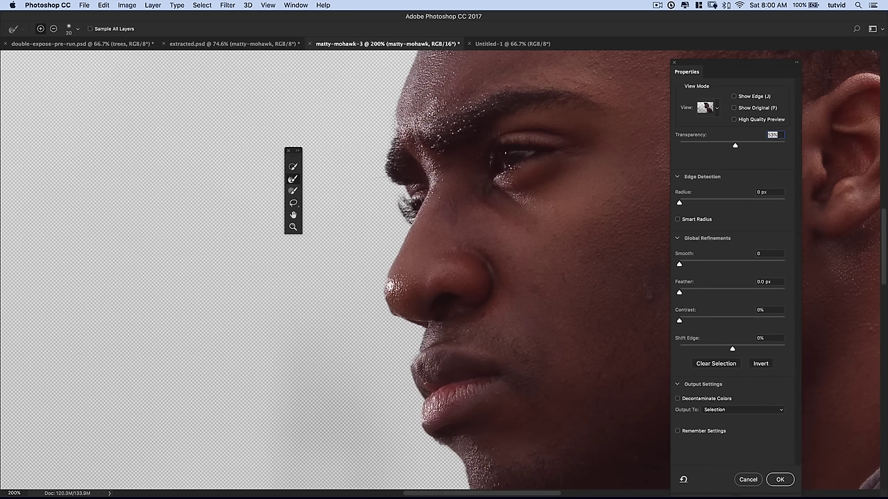
scroll(333, 271, up, 3)
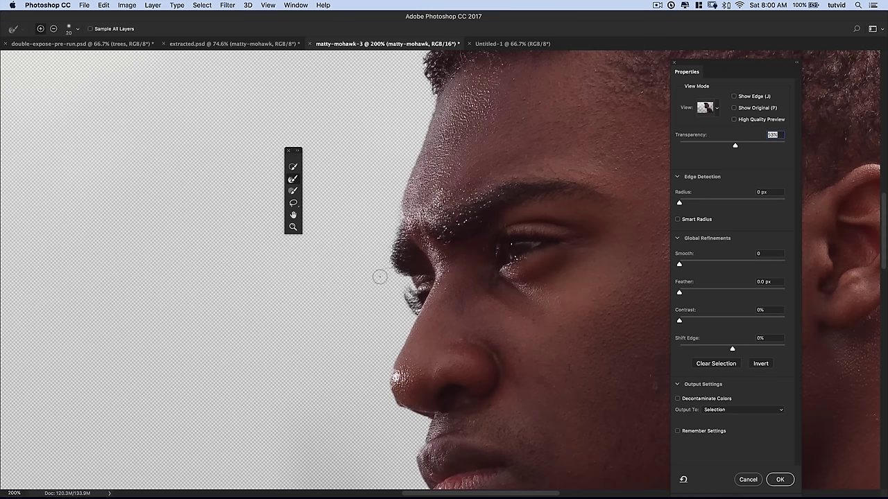
- Refine the selection edge along the whole mohawk, from forehead to nape, with the Refine Edge Brush at size 50
scroll(438, 161, up, 8)
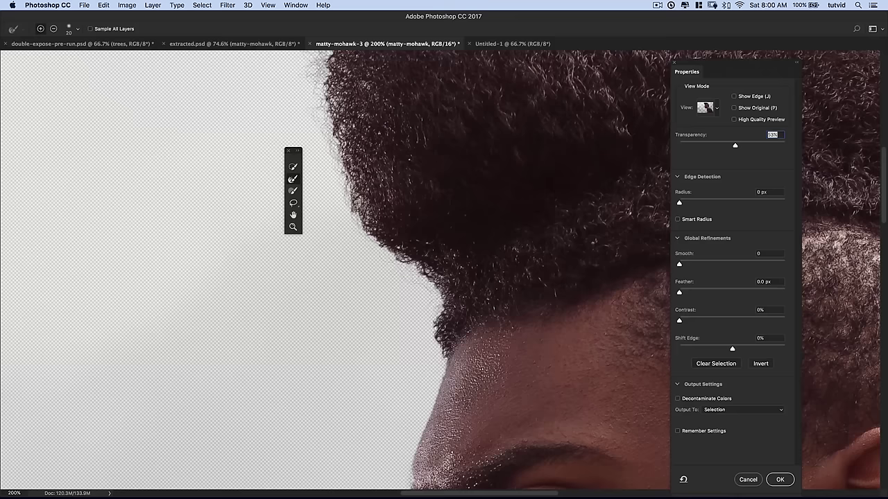
key(bracketright)
key(bracketright)
key(bracketright)
key(super+minus)
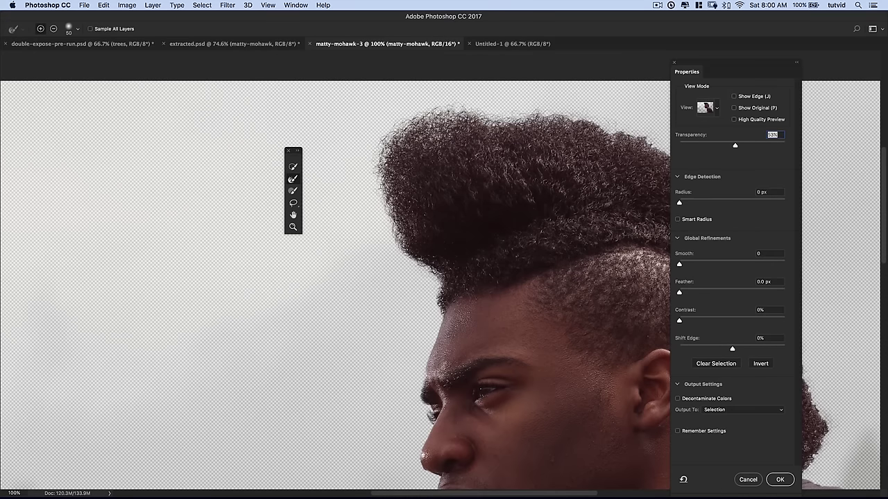
drag(559, 128, 408, 143)
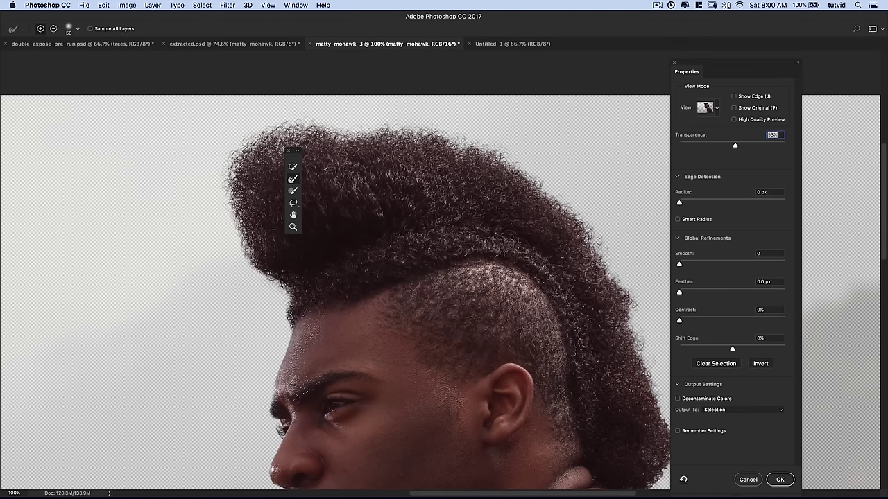
drag(559, 257, 390, 129)
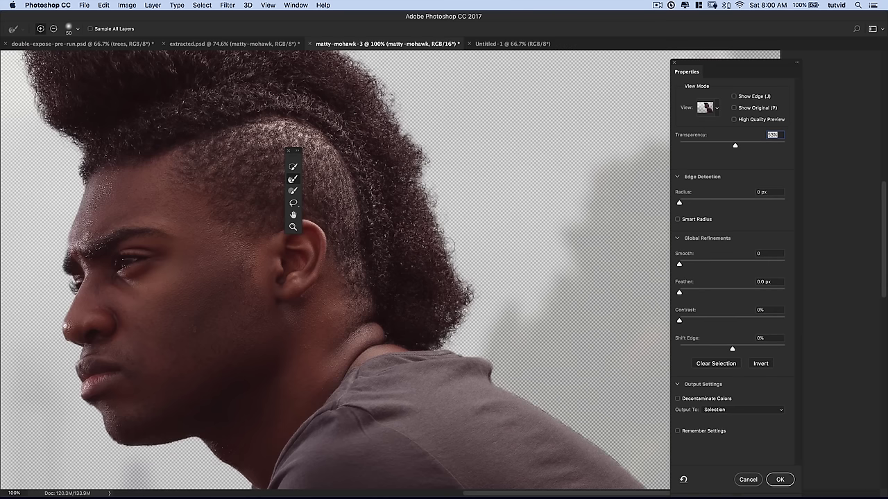
drag(427, 173, 558, 305)
drag(478, 340, 542, 231)
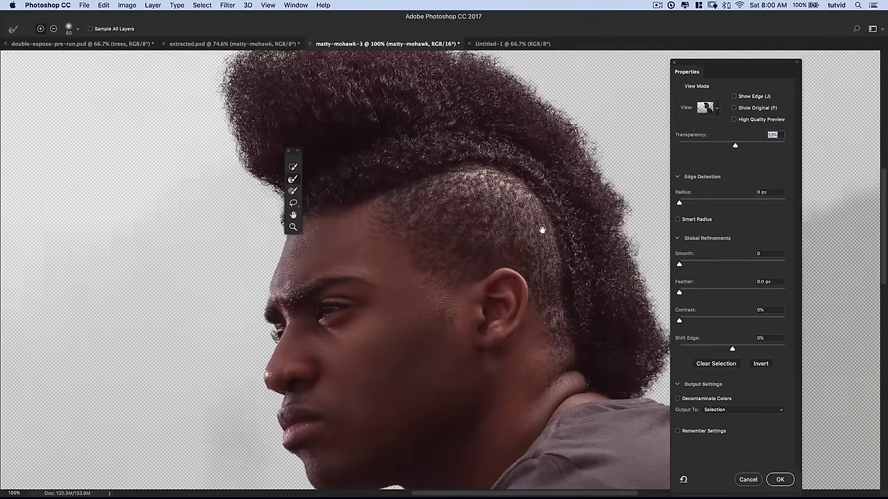
key(super+minus)
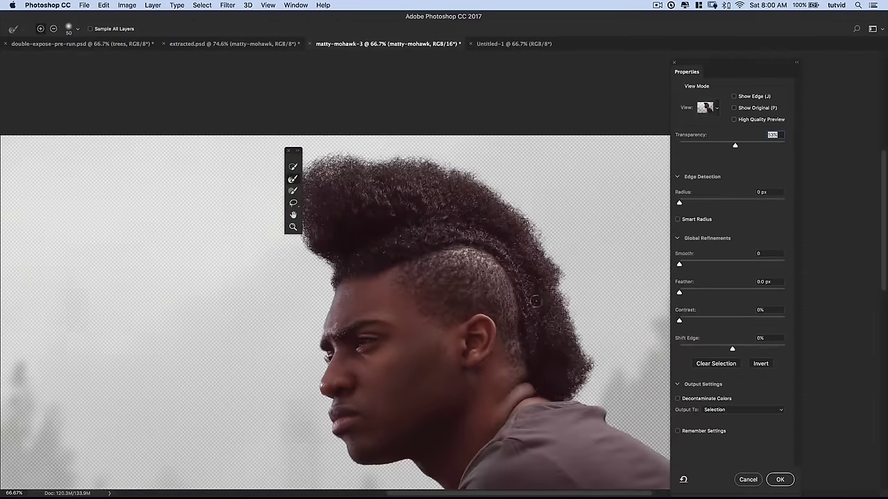
drag(536, 301, 552, 231)
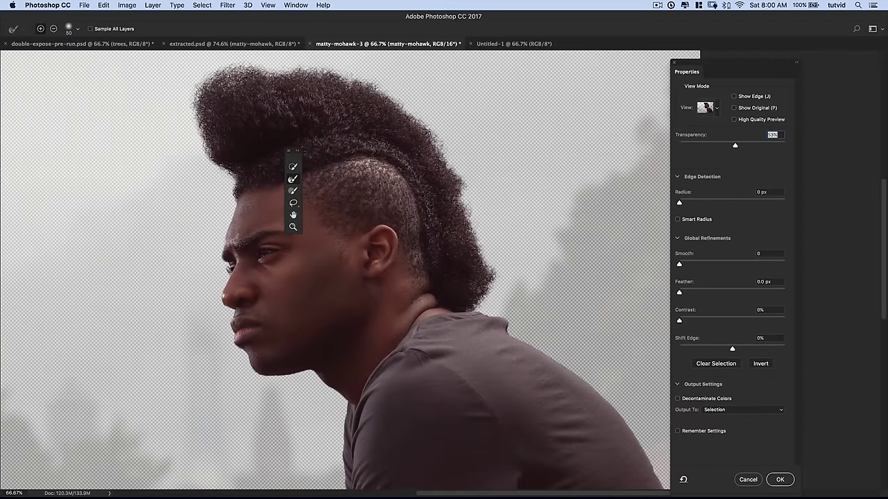
- Output the refined selection as a New Layer with Layer Mask
drag(294, 150, 164, 161)
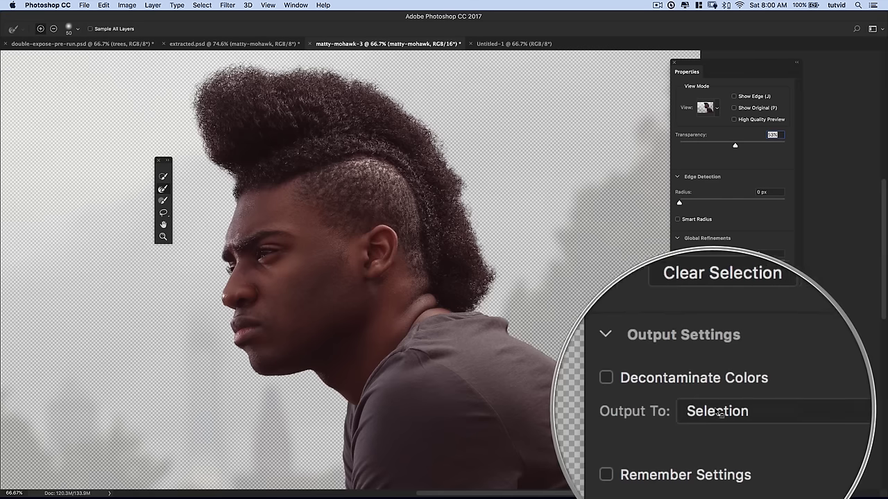
click(705, 411)
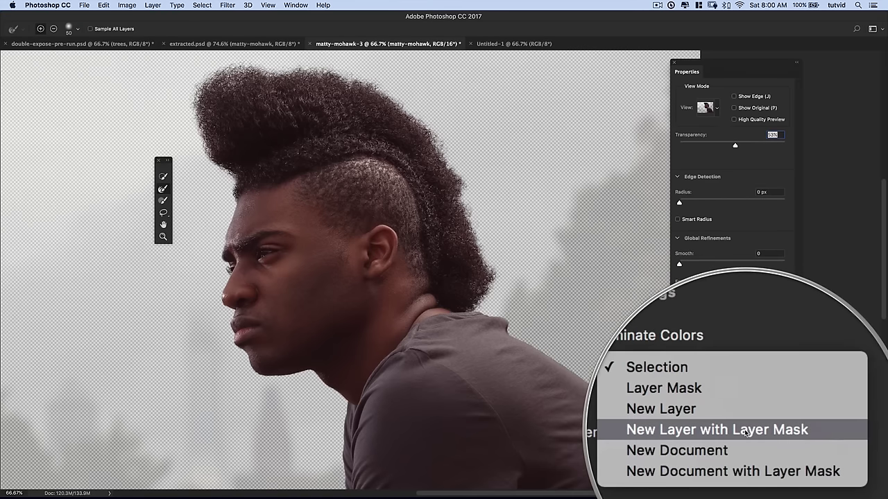
click(726, 429)
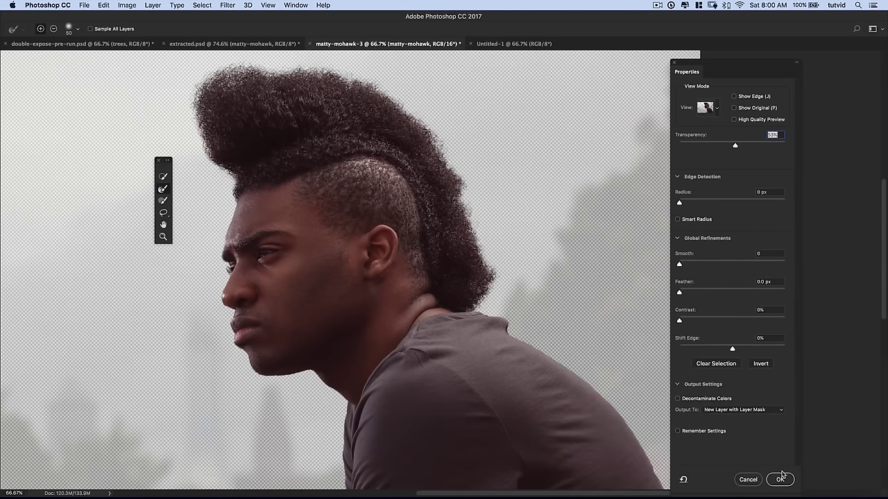
click(778, 480)
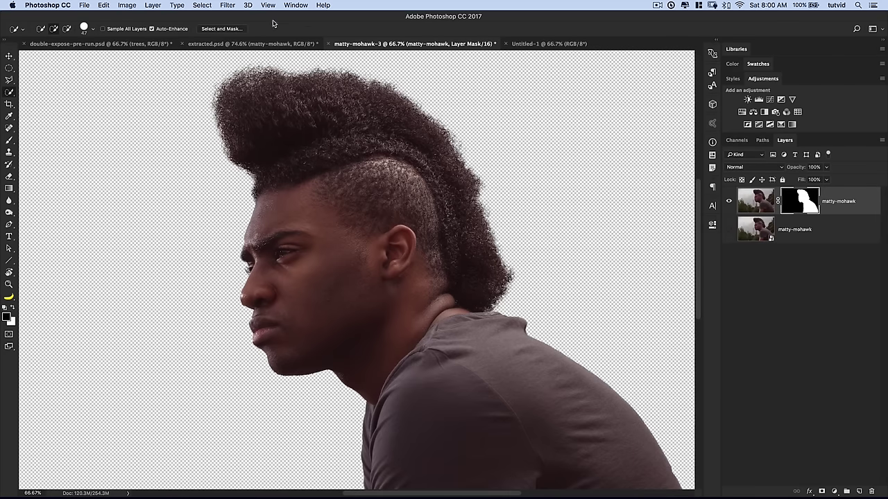
- In extracted.psd, move the masked matty-mohawk layer up so its slanted lower body edge lies within the canvas
click(299, 43)
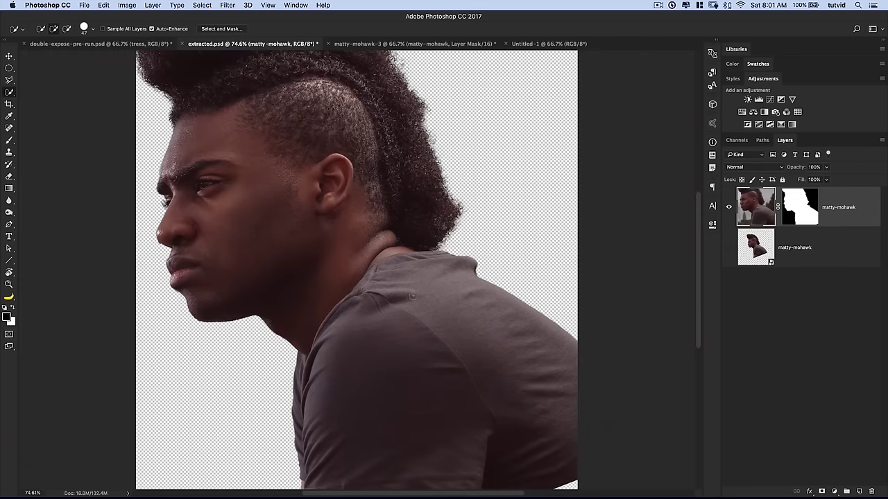
key(v)
mouse_move(447, 347)
mouse_down()
mouse_move(342, 187)
mouse_move(399, 146)
mouse_up()
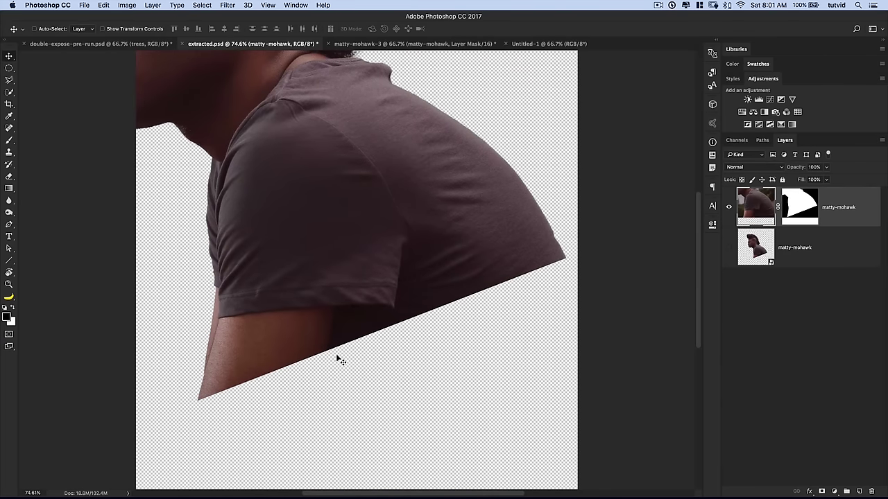
- Outline the area below the slanted lower edge of the body with the Polygonal Lasso tool
drag(9, 79, 25, 88)
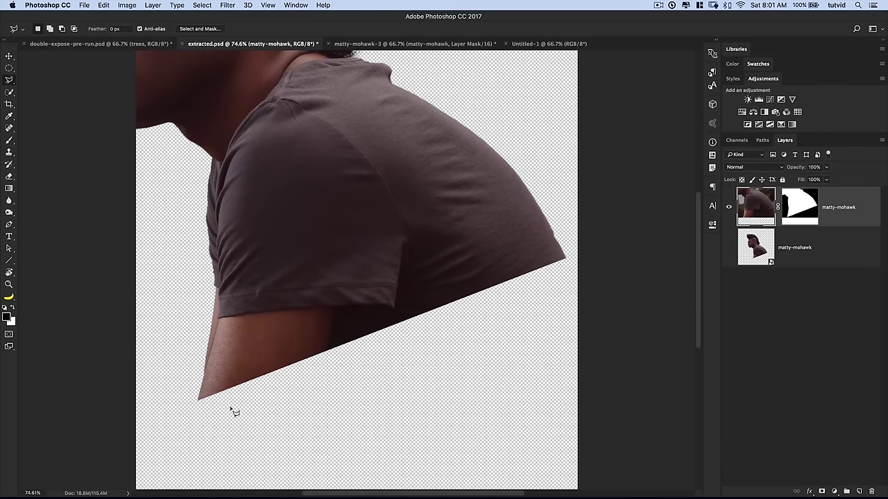
click(192, 406)
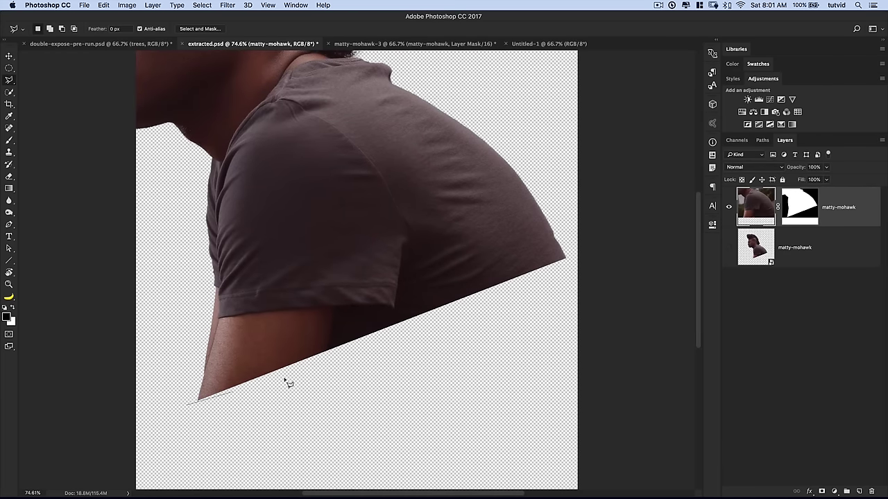
click(599, 245)
click(659, 410)
click(187, 464)
click(189, 379)
click(791, 214)
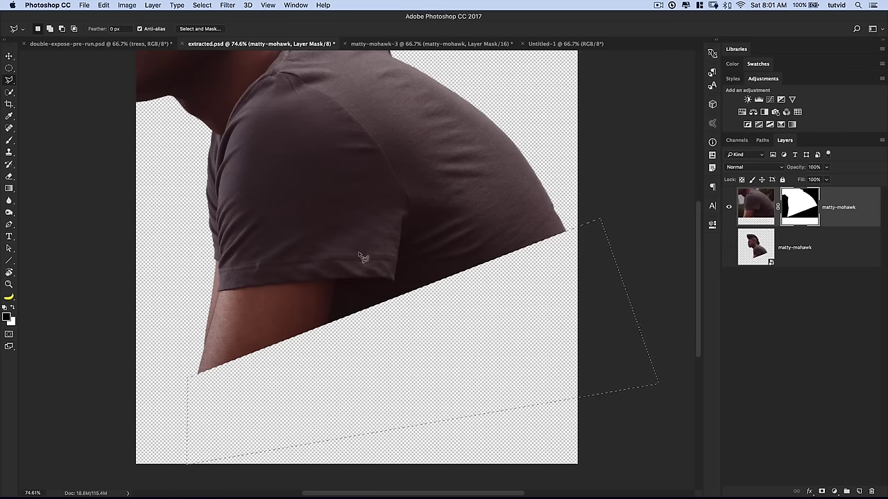
click(103, 5)
click(110, 154)
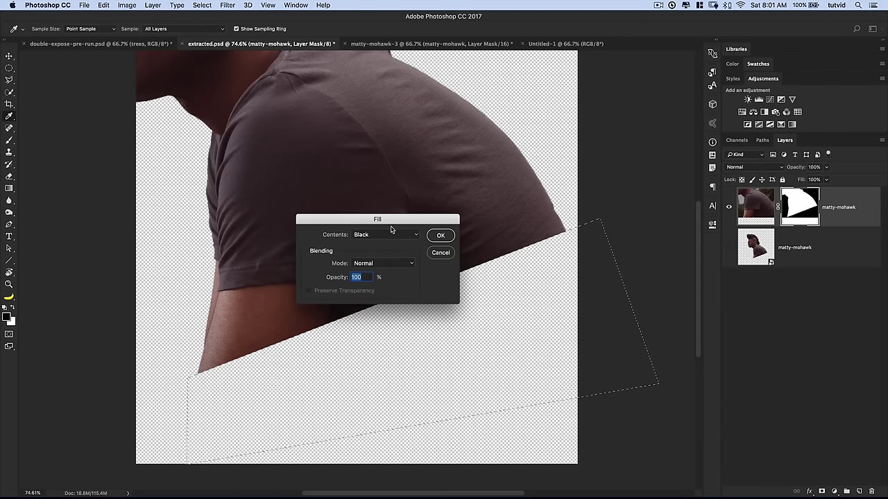
click(439, 253)
key(l)
key(super+d)
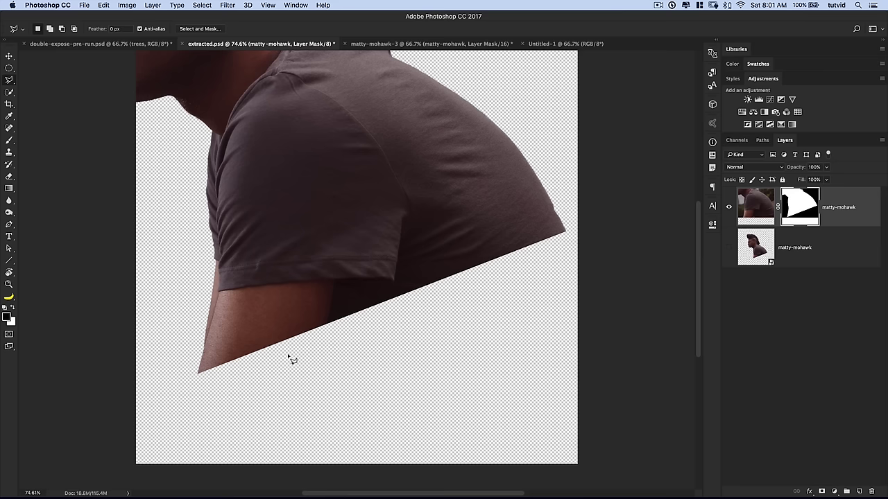
- Toggle the layer mask off and on, and copy the masked matty-mohawk layer into the Untitled-1 document
shift+click(808, 199)
shift+click(795, 216)
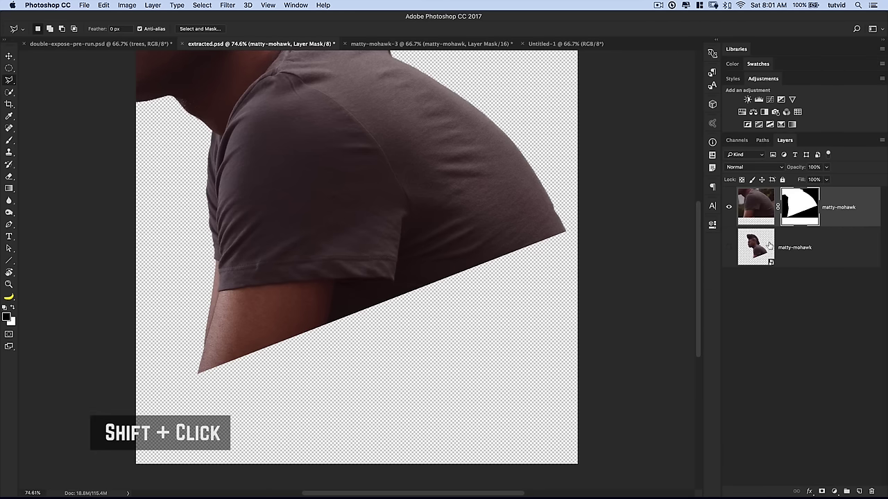
key(super+minus)
key(super+minus)
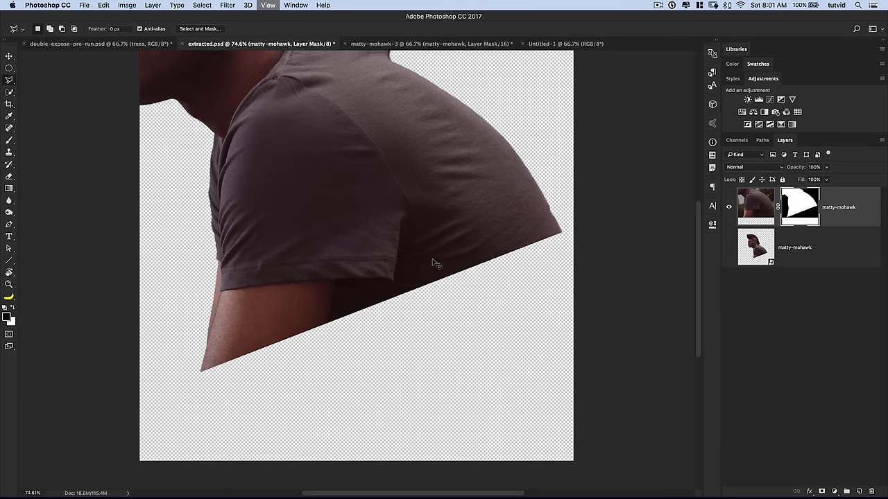
click(9, 55)
drag(329, 201, 380, 296)
- Save Untitled-1 as dbl-exp-recd.psd in Photoshop format, replacing the existing file and keeping Maximize Compatibility on
click(84, 5)
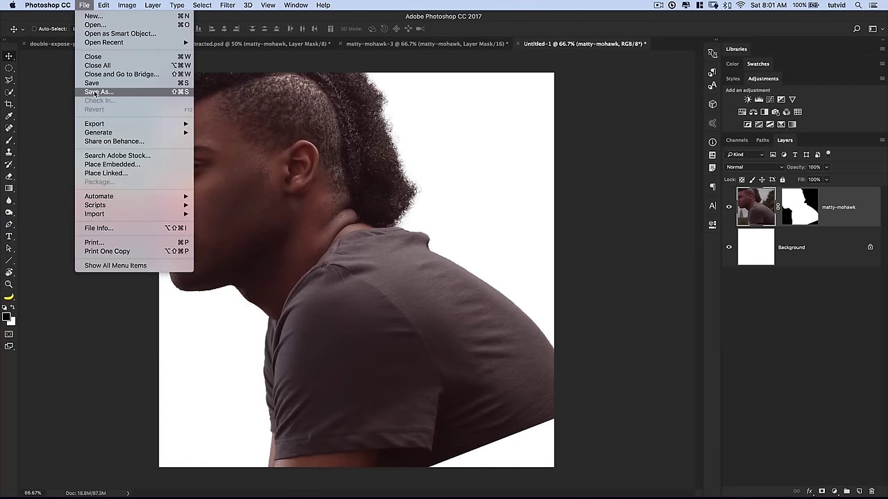
click(97, 93)
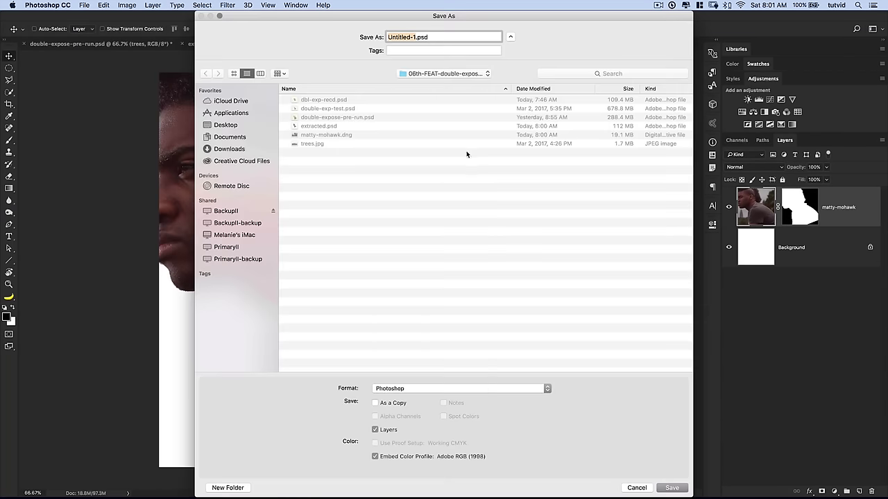
click(322, 102)
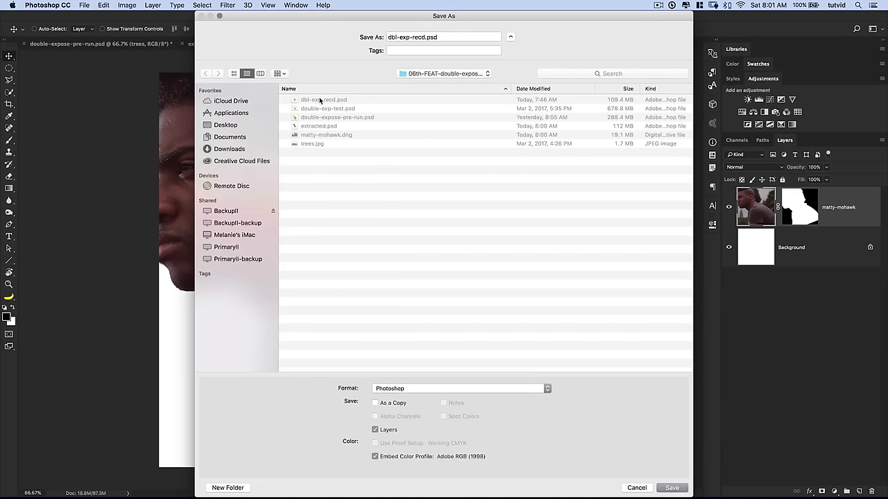
click(670, 488)
click(513, 74)
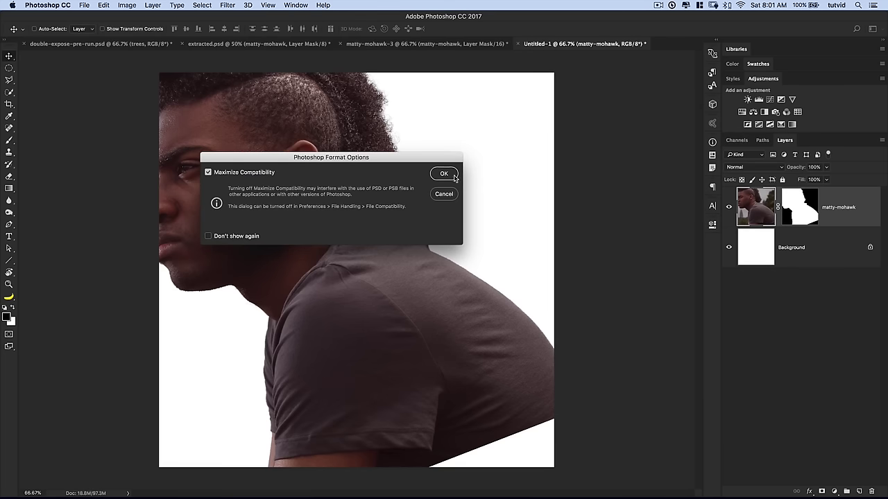
click(443, 174)
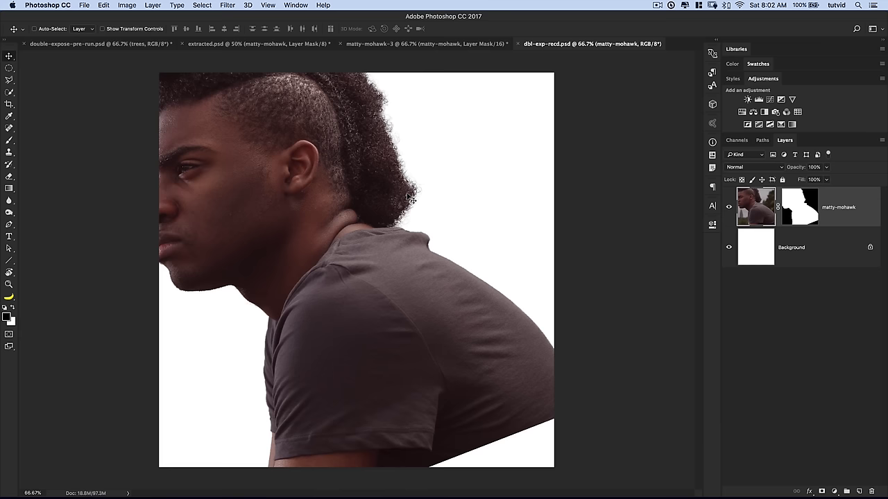
- Convert the white Background into a regular layer and delete it
click(814, 242)
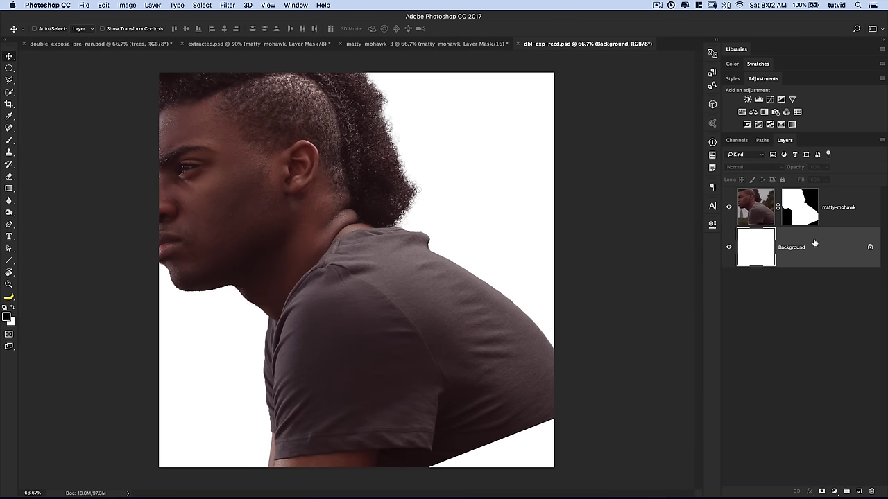
double_click(821, 247)
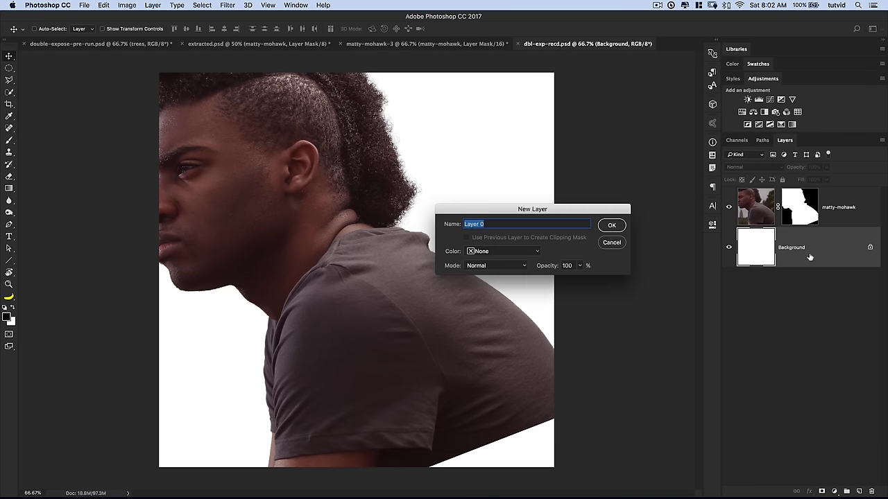
click(609, 225)
drag(807, 248, 872, 491)
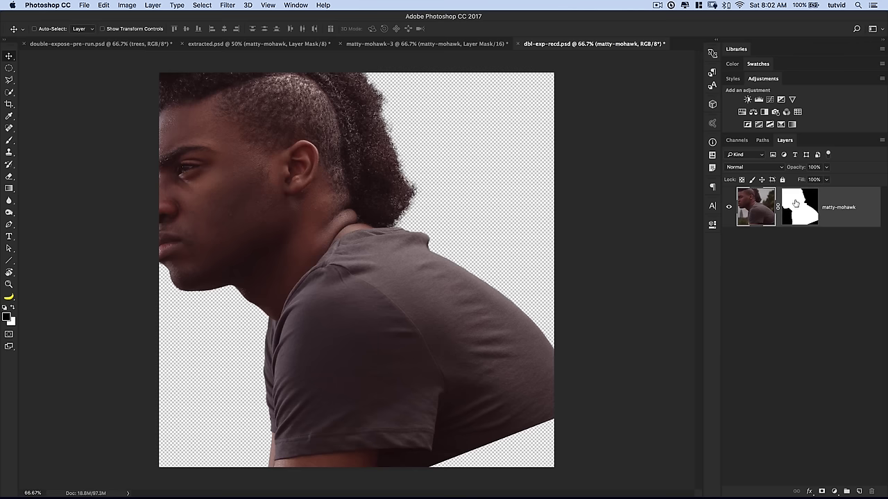
- Move the masked man so his whole face lies within the canvas, and convert the layer to a Smart Object
click(803, 201)
drag(437, 313, 374, 289)
drag(236, 146, 396, 277)
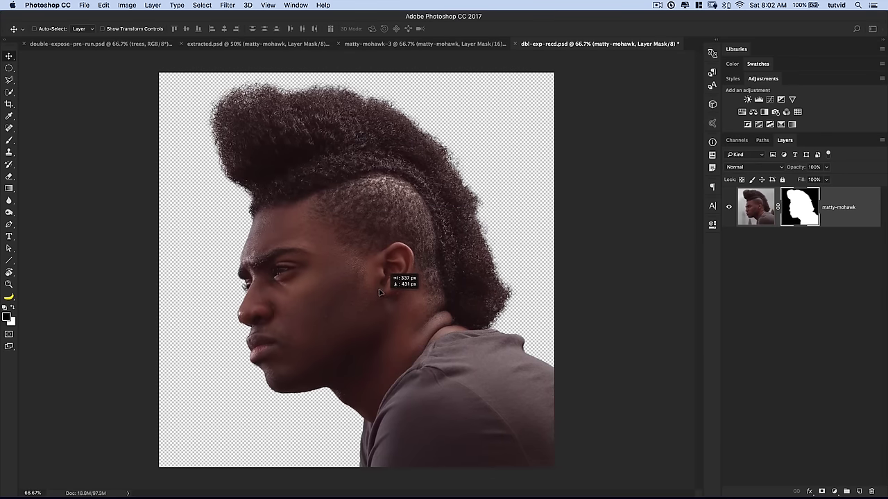
drag(394, 310, 353, 253)
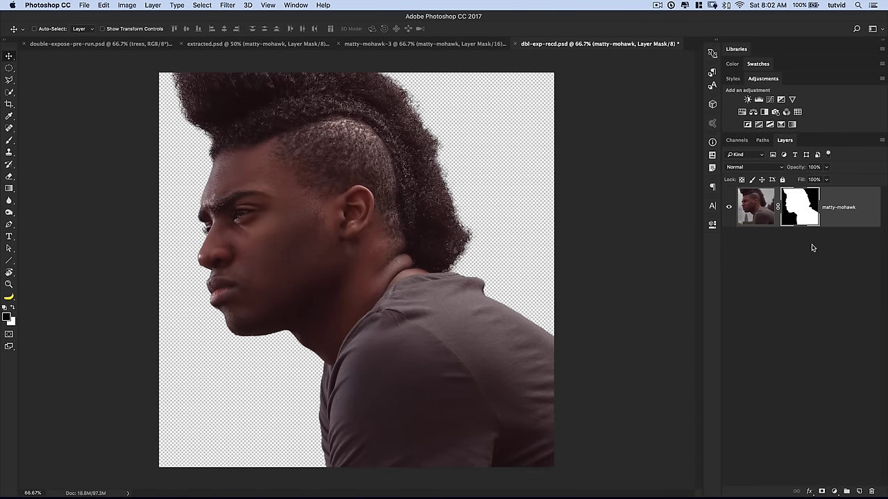
right_click(834, 200)
click(777, 218)
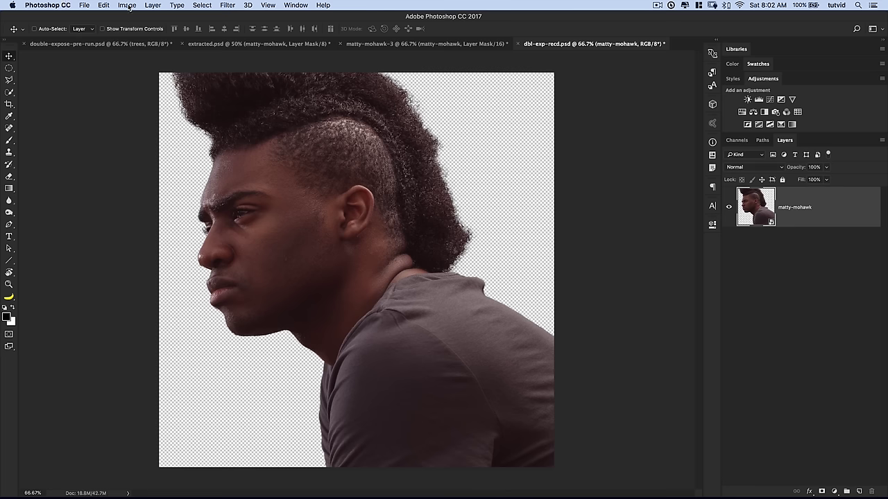
- Free-transform the man's layer, scaling it proportionally to about 43% and moving the figure inside the canvas
click(103, 4)
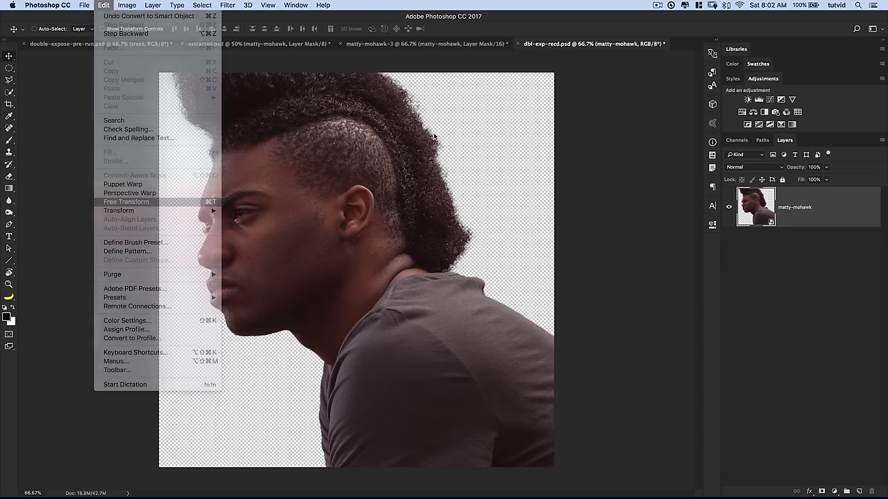
key(super+t)
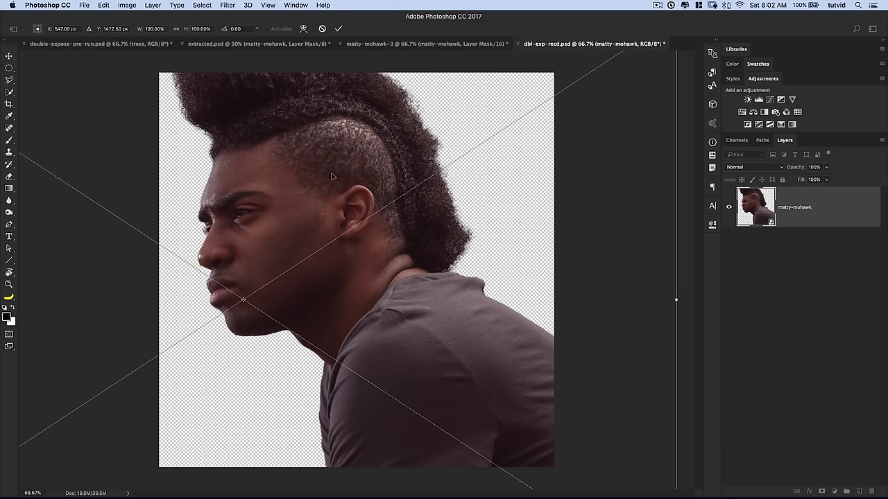
key(super+minus)
key(super+minus)
drag(517, 141, 391, 217)
drag(353, 302, 380, 286)
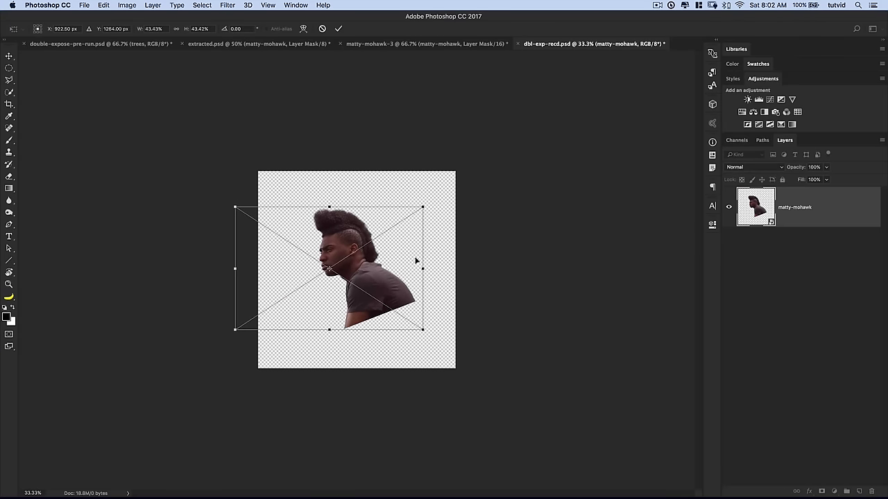
- Enlarge the man to about 47%, apply the transform, and position the figure roughly in the middle of the canvas
drag(423, 207, 436, 182)
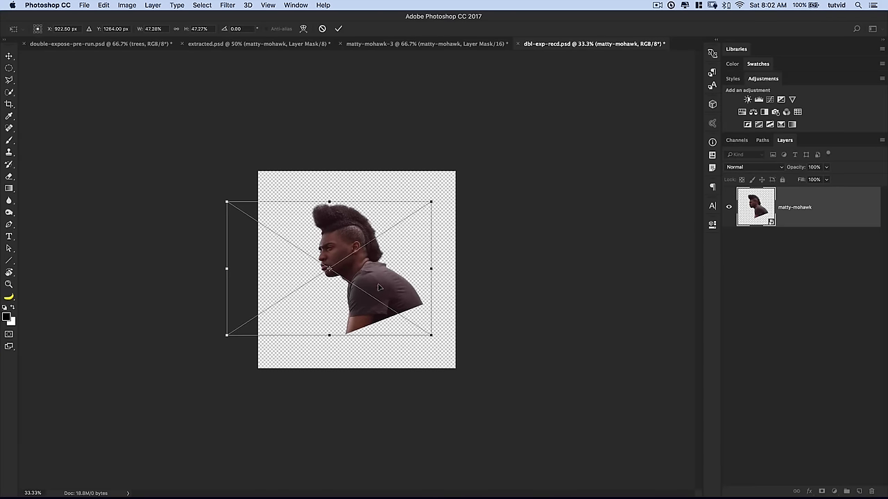
drag(387, 277, 379, 286)
drag(428, 201, 433, 196)
drag(389, 279, 382, 280)
drag(431, 199, 429, 203)
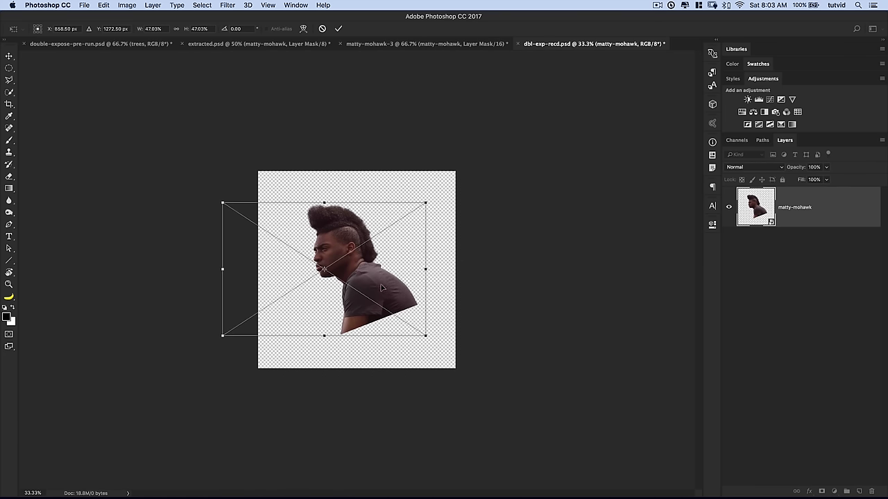
key(Return)
key(super+equal)
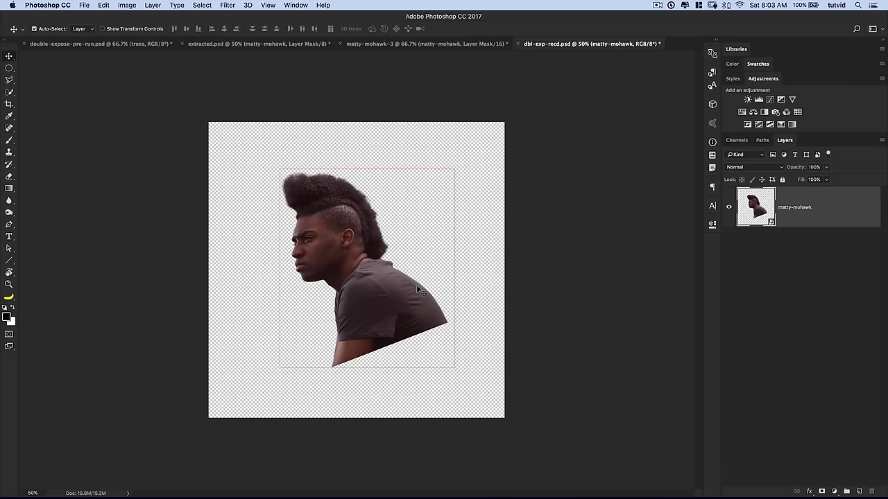
drag(401, 263, 402, 268)
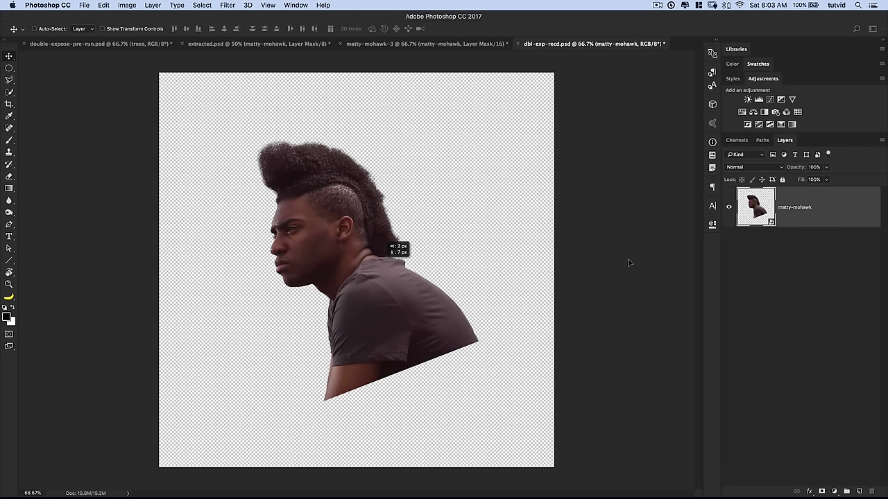
- Add a Gradient fill layer above the man and base it on the Black, White preset
click(833, 491)
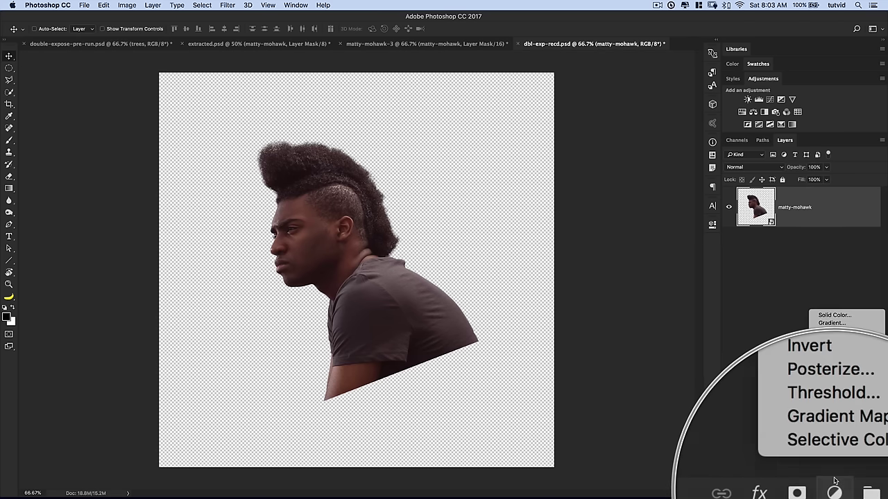
click(831, 323)
drag(628, 166, 533, 136)
click(543, 154)
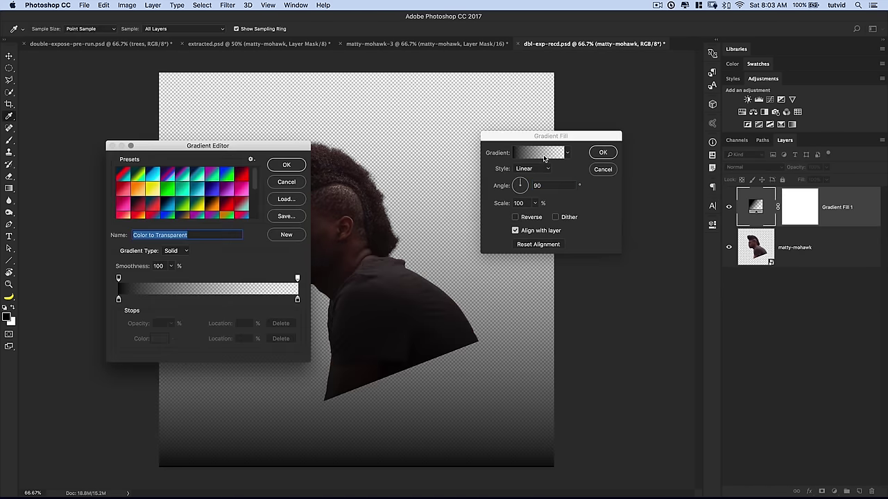
scroll(215, 191, down, 5)
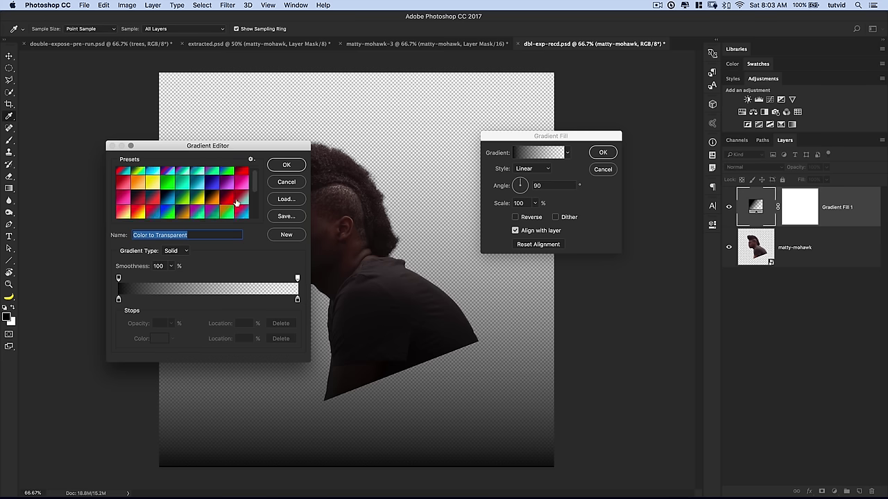
click(226, 182)
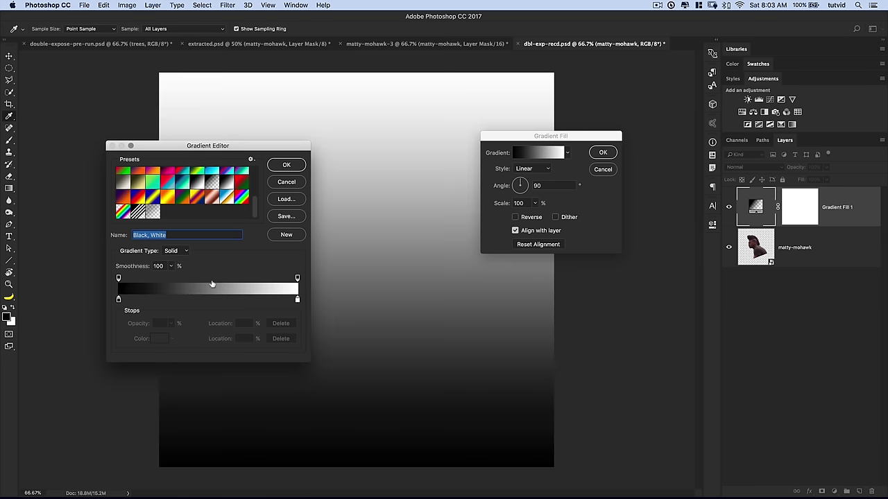
- Set the gradient's black color stop at location 0% to eae6b8
double_click(118, 300)
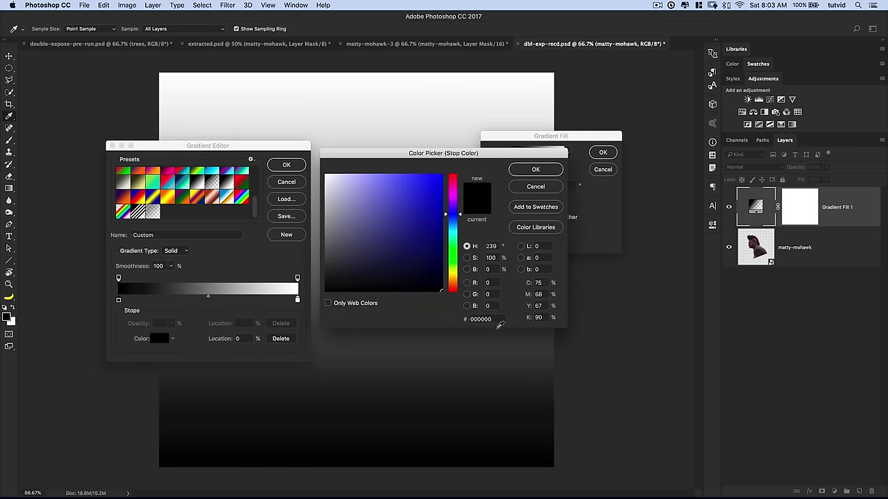
text(eae6)
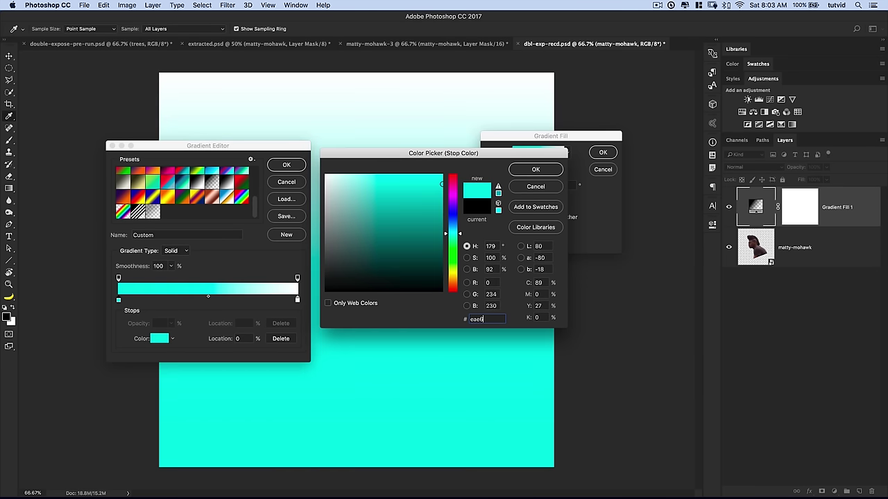
text(b8)
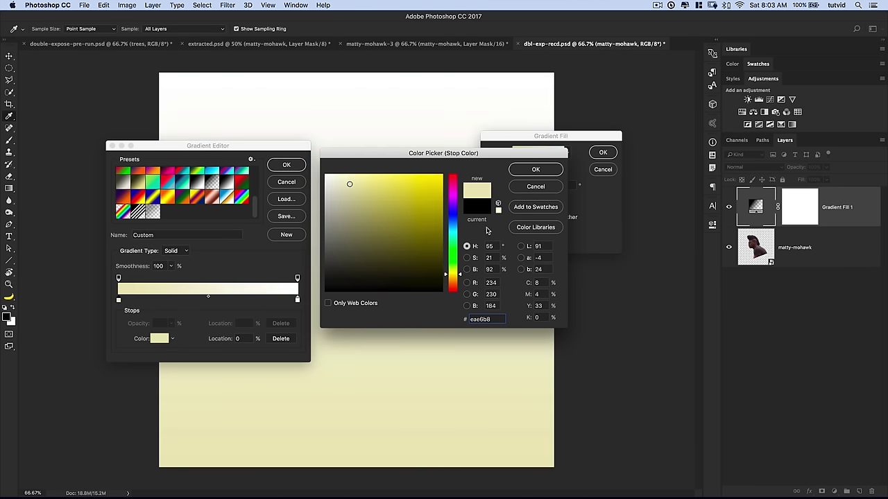
click(535, 171)
- Set the gradient's white color stop at location 100% to fffde2 and accept the edited gradient
double_click(297, 300)
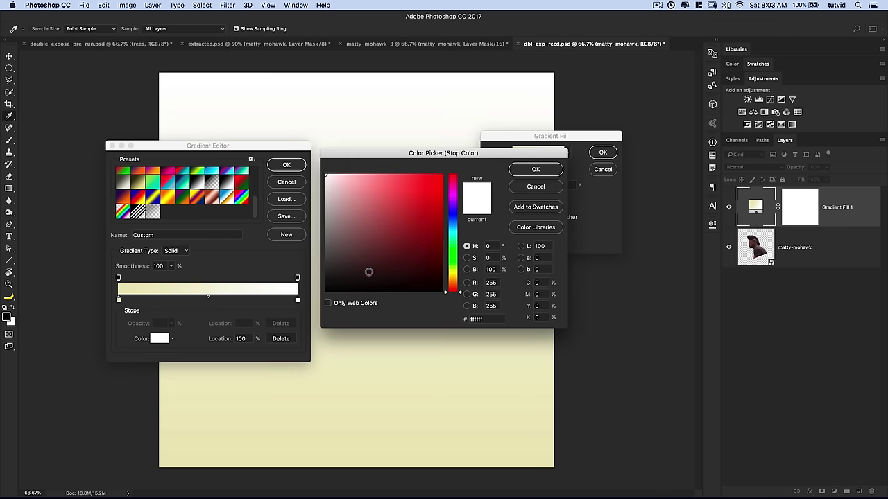
click(483, 319)
text(fffde)
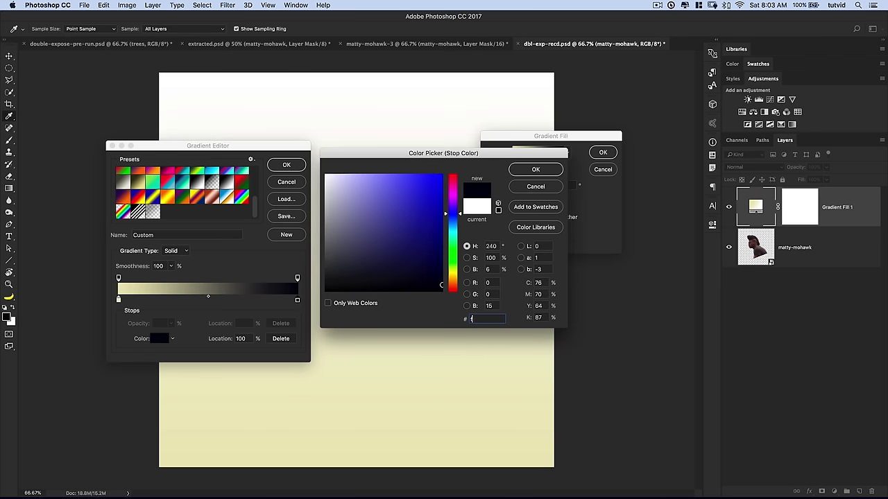
text(c)
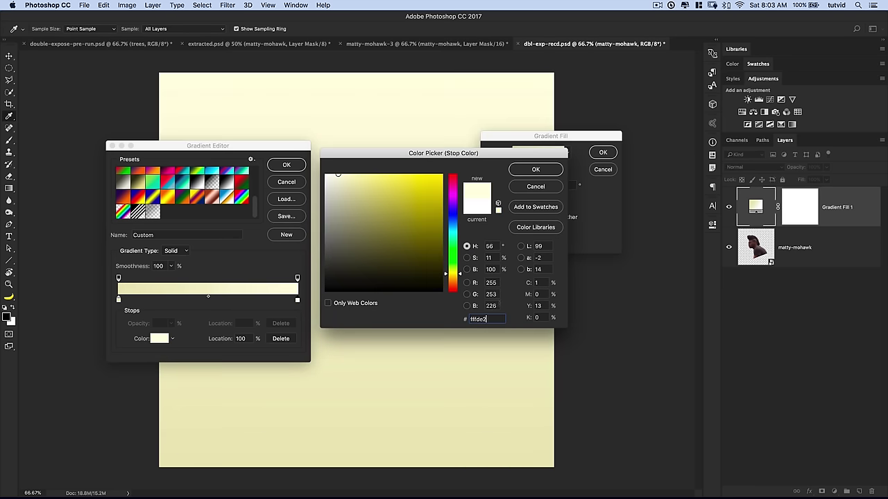
click(535, 169)
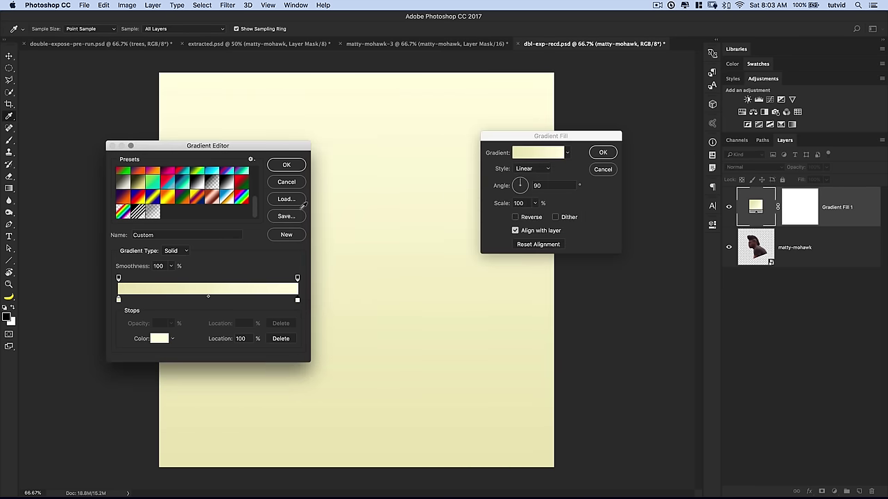
click(286, 165)
- Set the gradient fill's angle to 57.26° and accept the fill
drag(526, 186, 530, 186)
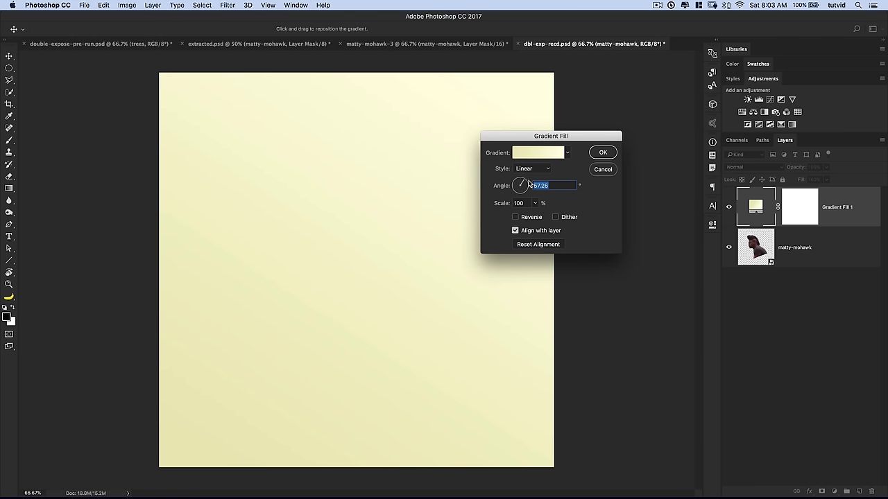
drag(579, 138, 606, 120)
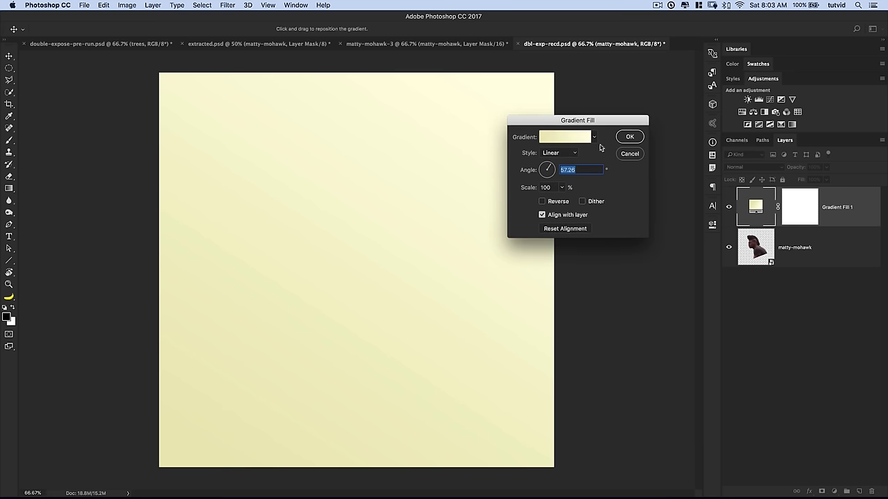
drag(579, 118, 568, 162)
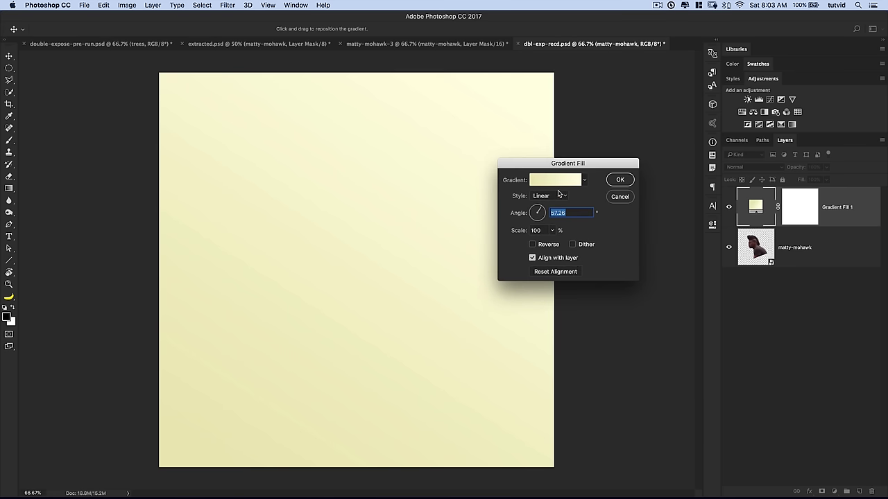
click(619, 183)
click(619, 182)
- Move the gradient fill layer beneath the matty-mohawk layer and shift the man slightly up and to the right
drag(775, 203, 775, 272)
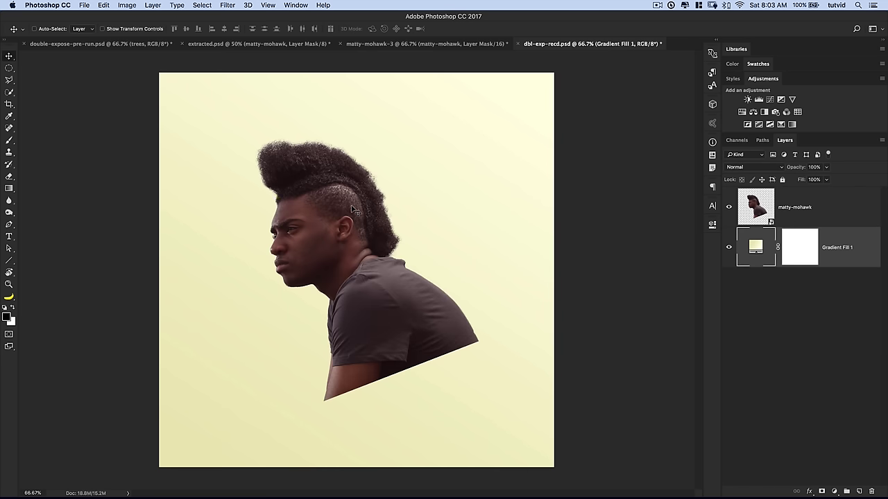
click(837, 218)
drag(358, 265, 365, 261)
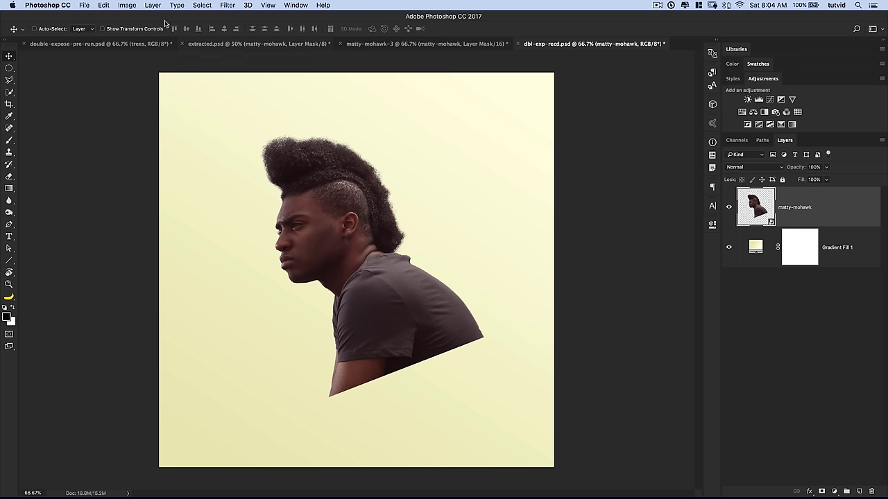
- Apply a Black & White adjustment to the matty-mohawk layer with Reds at 159% and Yellows at 184%
click(127, 5)
mouse_move(160, 30)
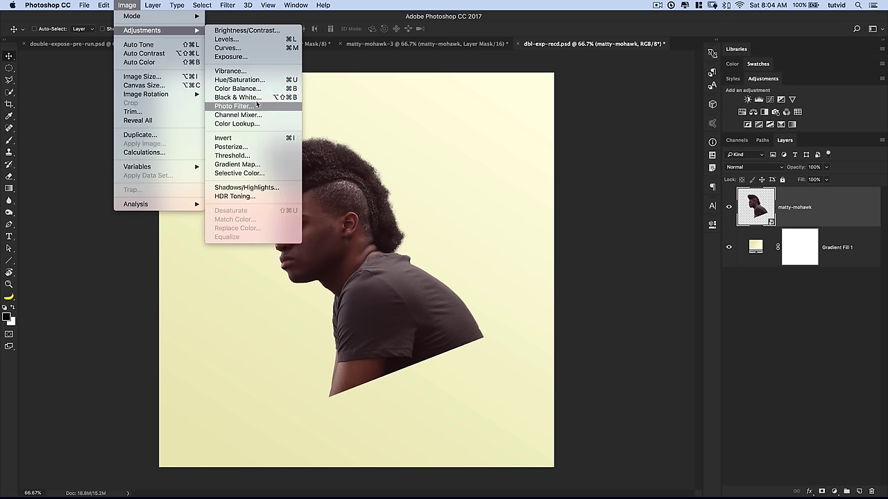
click(236, 97)
drag(592, 123, 609, 94)
drag(580, 161, 604, 163)
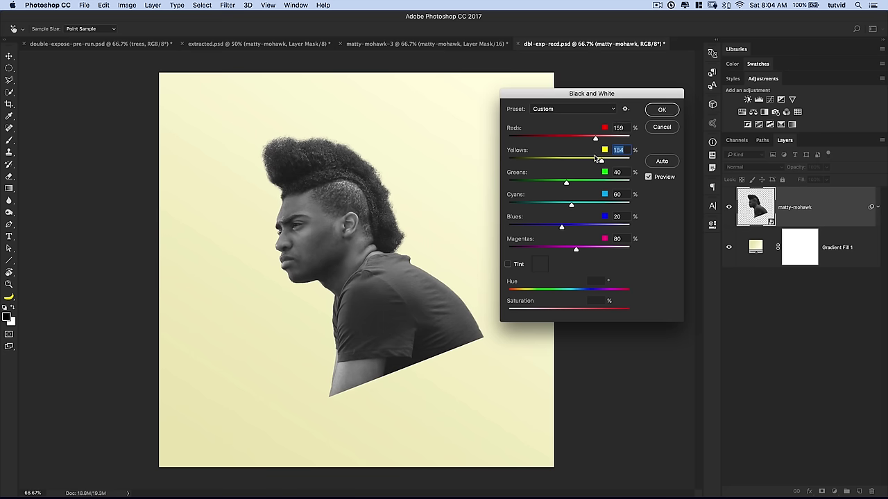
click(661, 109)
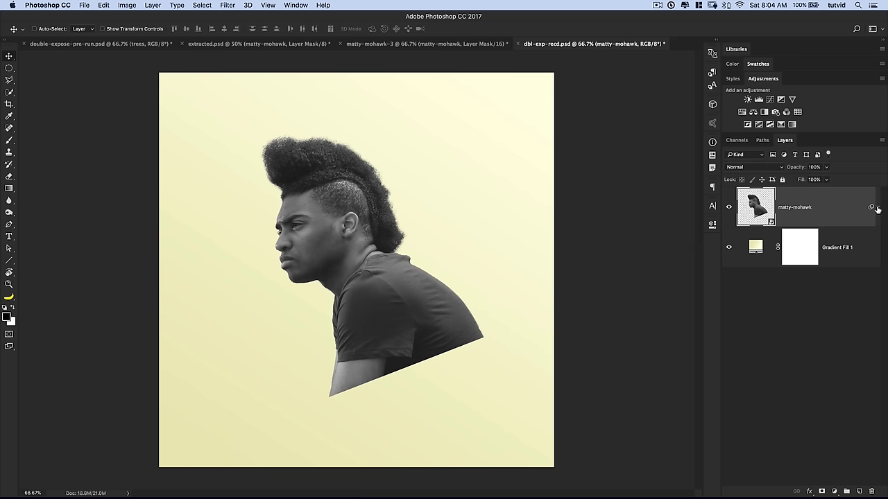
- Edit the man's Black & White smart filter and raise Reds to 182%
click(877, 208)
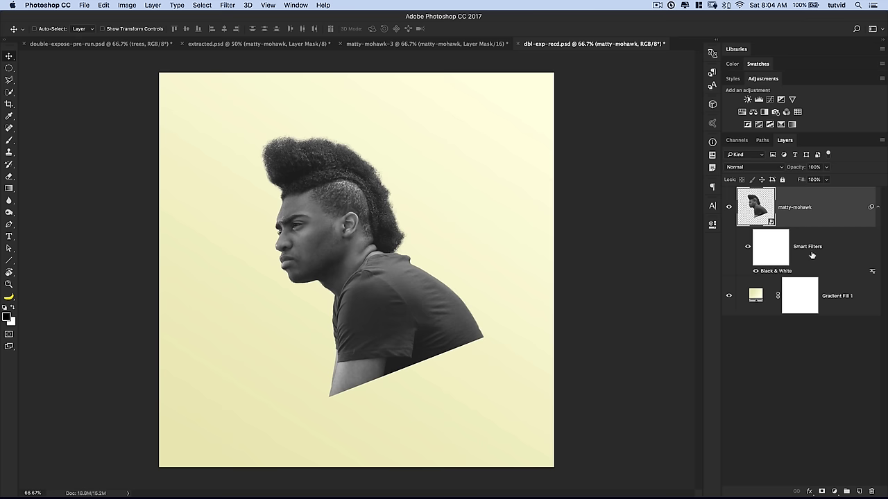
double_click(775, 271)
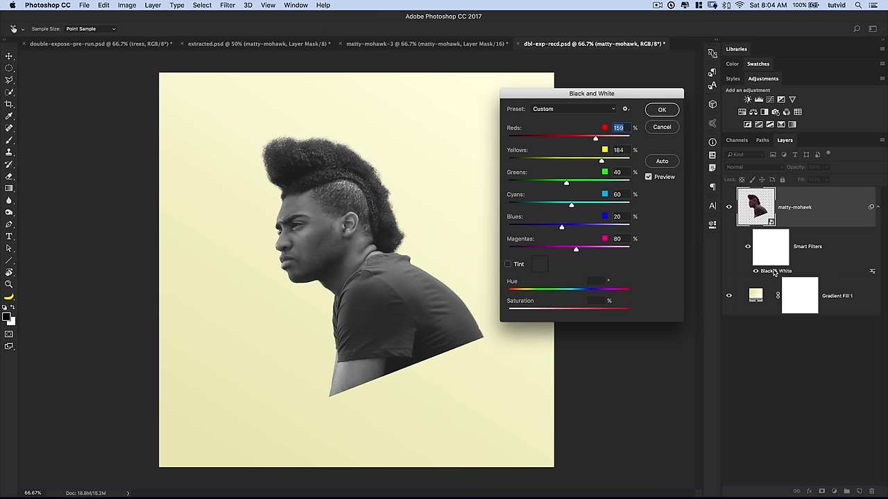
mouse_move(595, 141)
mouse_down()
mouse_move(573, 141)
mouse_move(611, 140)
mouse_move(601, 141)
mouse_up()
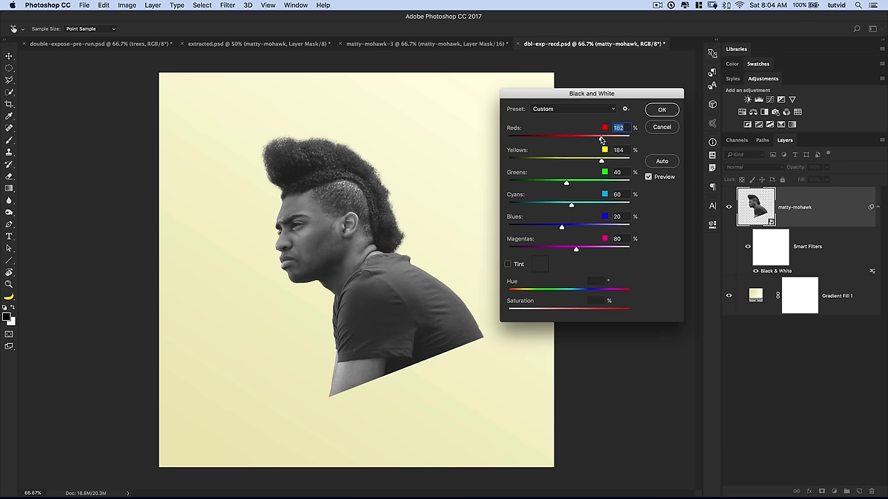
click(663, 111)
click(877, 207)
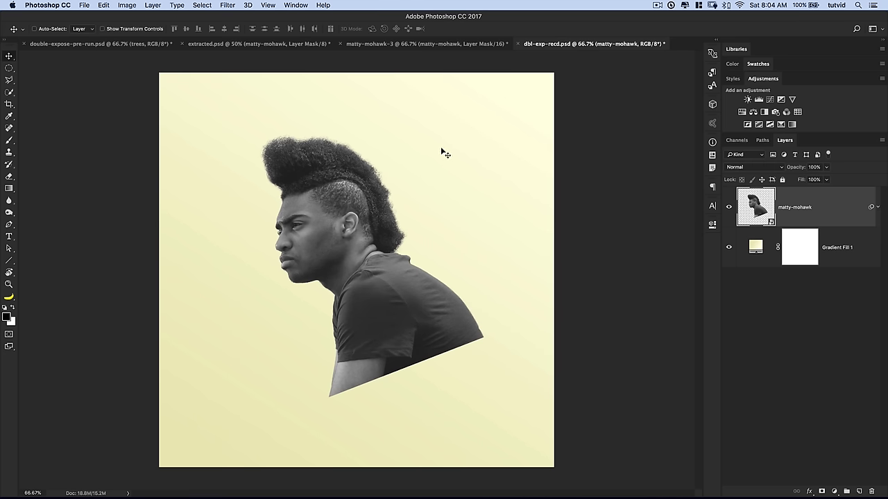
- Switch to Finder and place trees.jpg into the dbl-exp-recd.psd document above the man at 100% scale
key(super+Tab)
key(super+Tab)
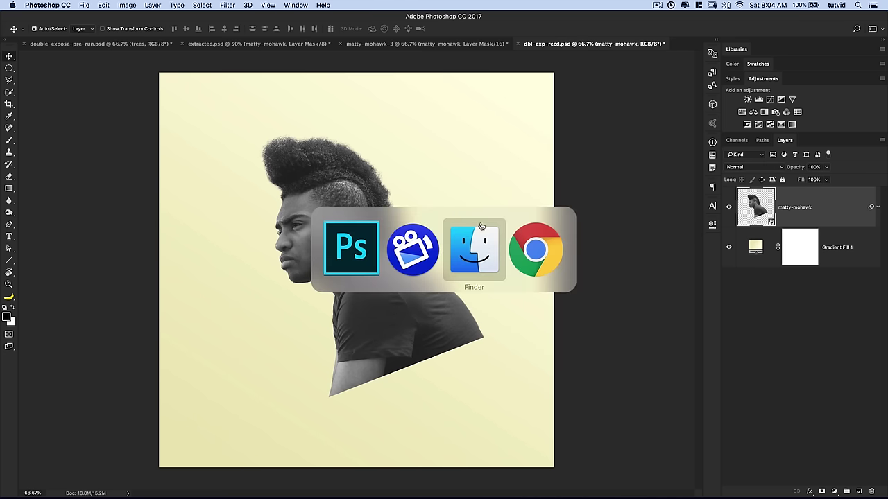
click(323, 204)
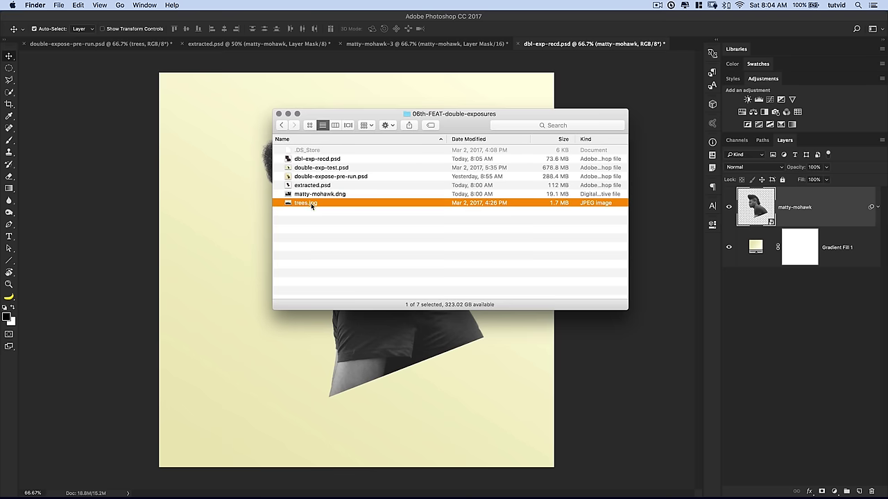
drag(312, 202, 234, 242)
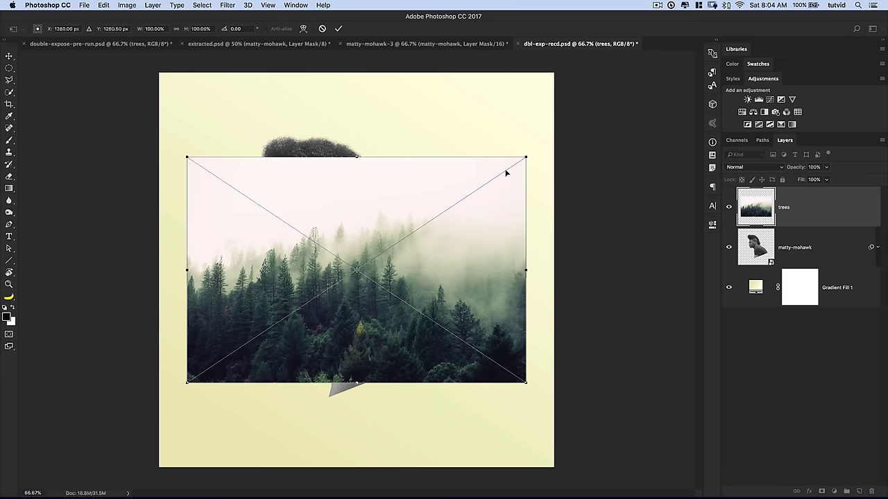
click(338, 31)
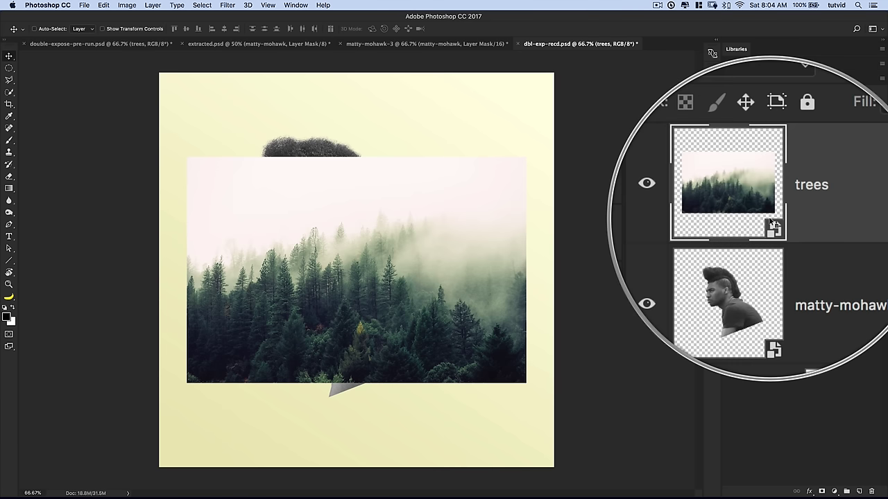
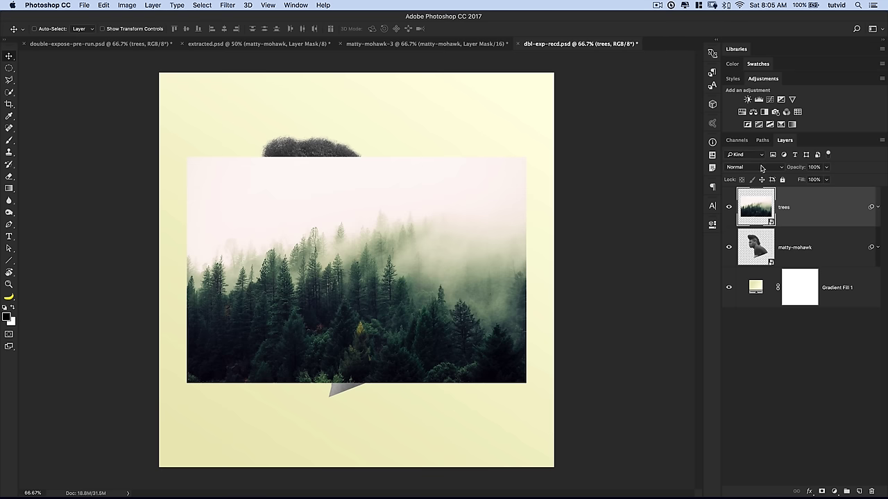
- Try the Multiply blend mode on the trees layer over the man, and set the layer back to Normal
click(761, 167)
click(751, 197)
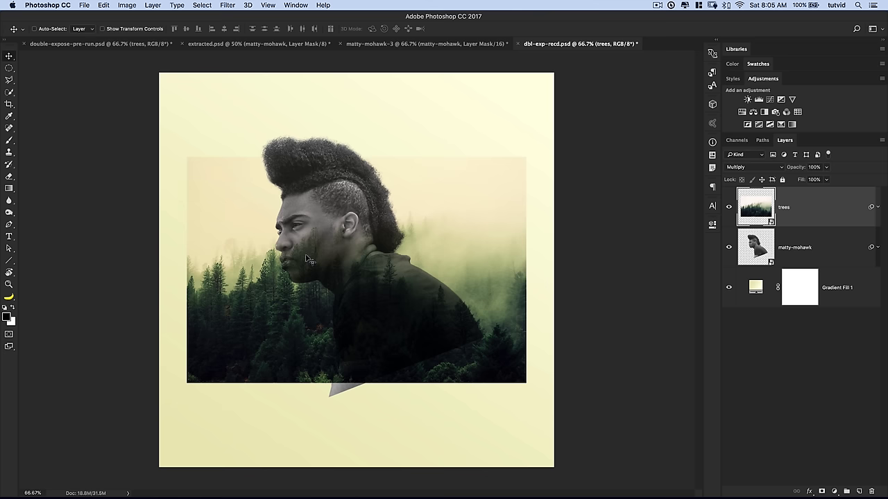
mouse_move(392, 270)
mouse_down()
mouse_move(387, 234)
mouse_move(396, 273)
mouse_move(390, 270)
mouse_up()
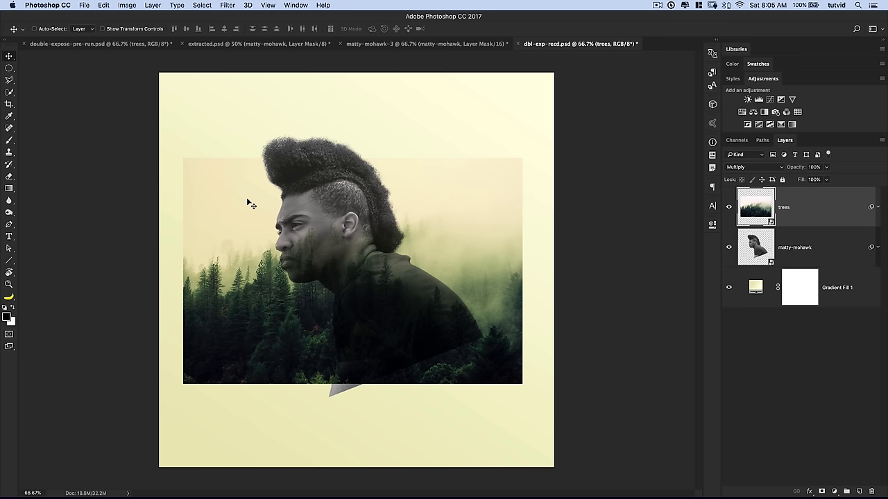
mouse_move(432, 230)
mouse_down()
mouse_move(432, 222)
mouse_move(435, 230)
mouse_up()
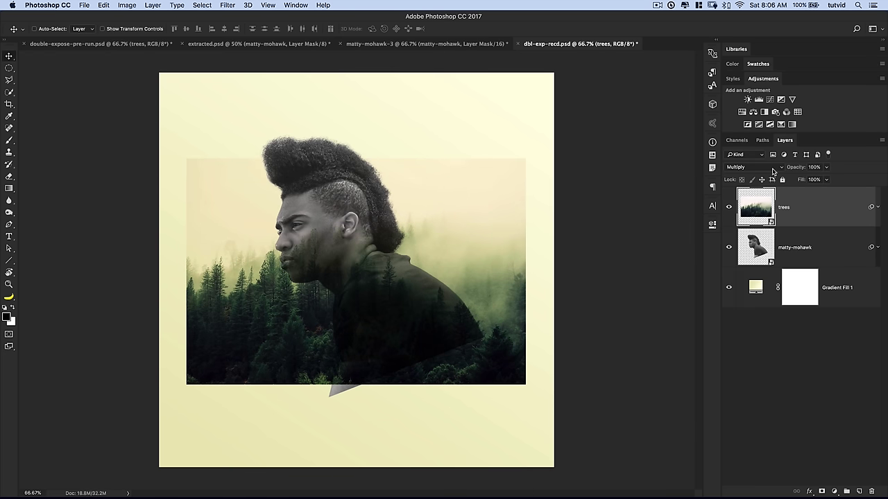
click(773, 171)
click(755, 141)
- Edit the trees layer's Levels smart filter and set the white input level to 225
click(878, 207)
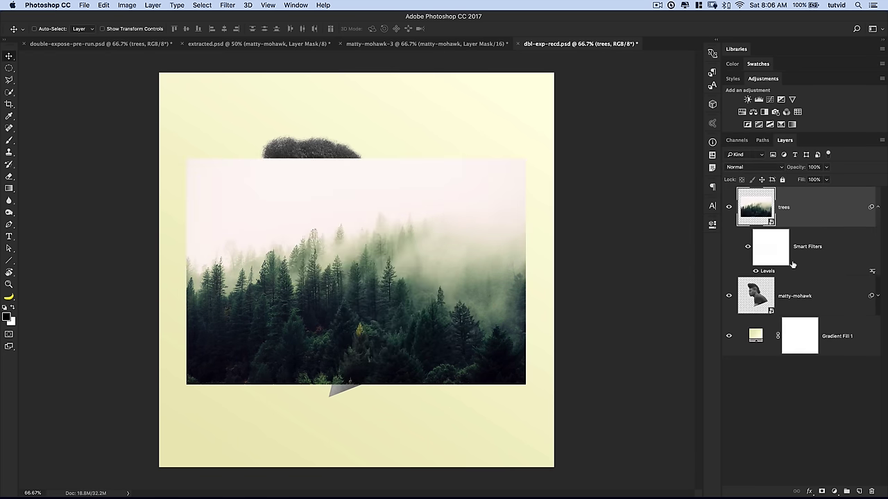
double_click(768, 272)
drag(646, 181, 613, 167)
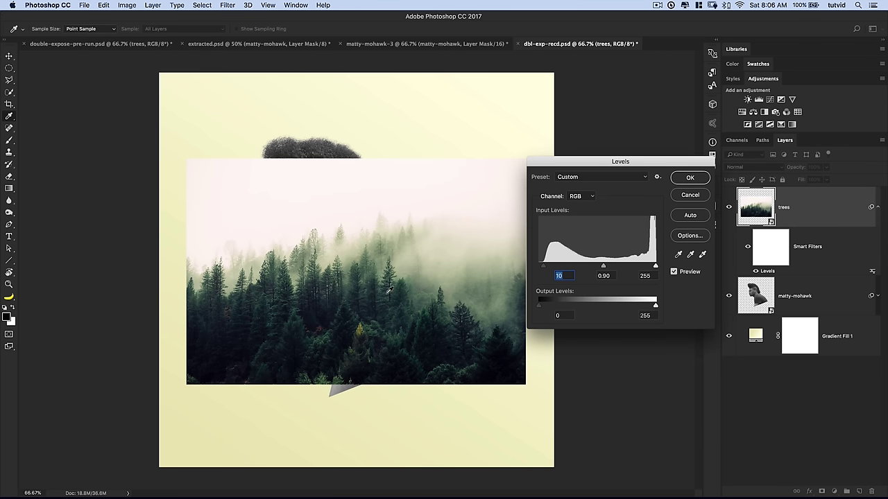
drag(655, 268, 643, 265)
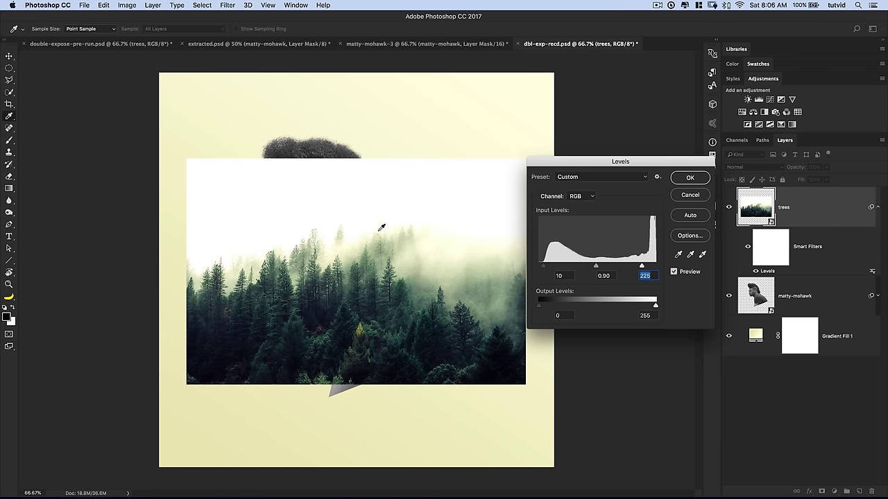
click(692, 178)
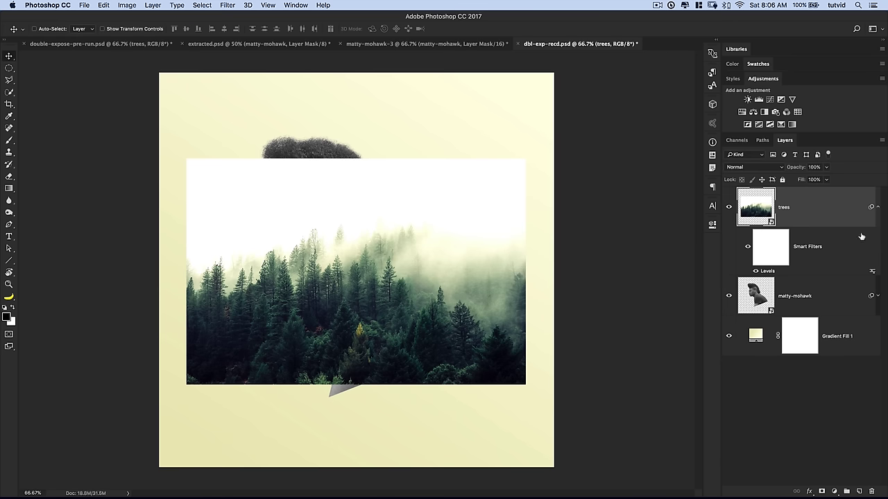
- Add a Selective Color adjustment to the trees layer and set Black to -100% for the Whites
click(127, 5)
mouse_move(142, 32)
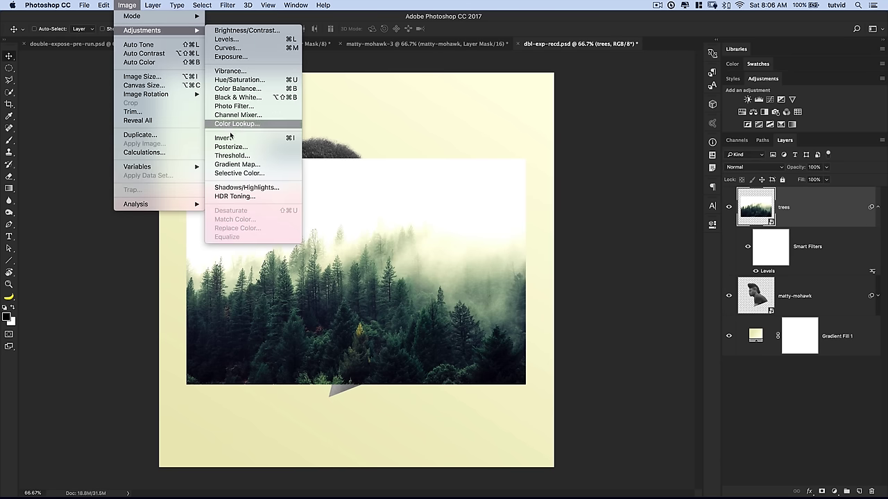
click(239, 173)
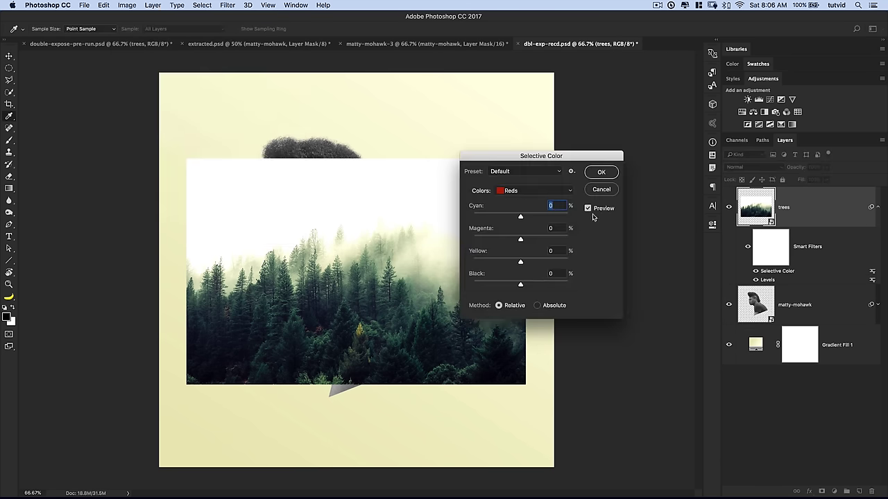
drag(547, 158, 599, 110)
click(582, 141)
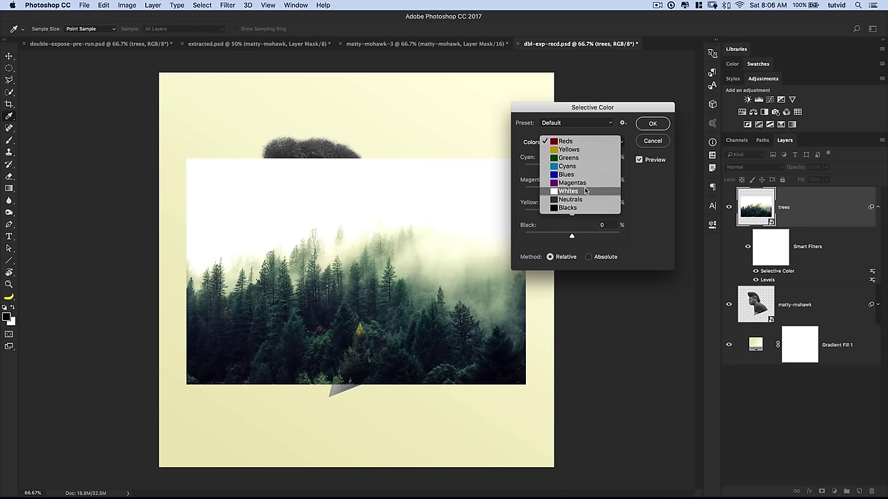
click(583, 189)
drag(572, 237, 512, 240)
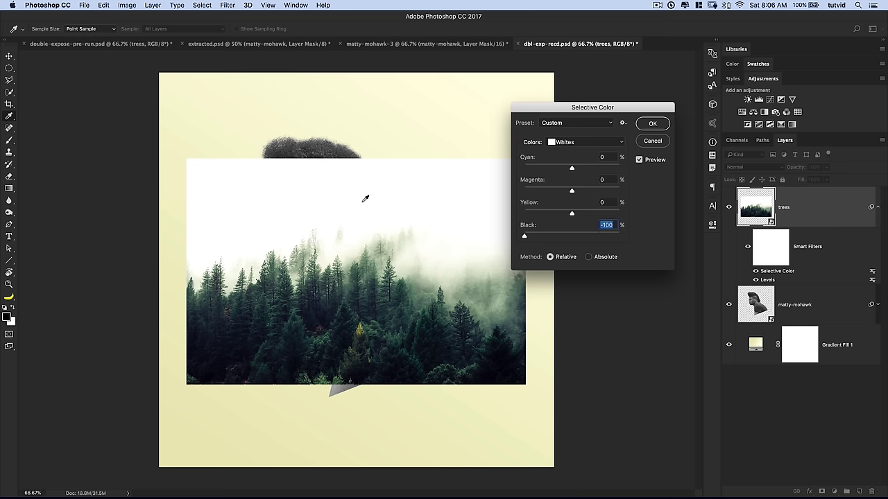
- Set Yellow to +21% for the Neutrals in the trees layer's Selective Color adjustment
click(577, 142)
click(576, 150)
drag(573, 218, 577, 215)
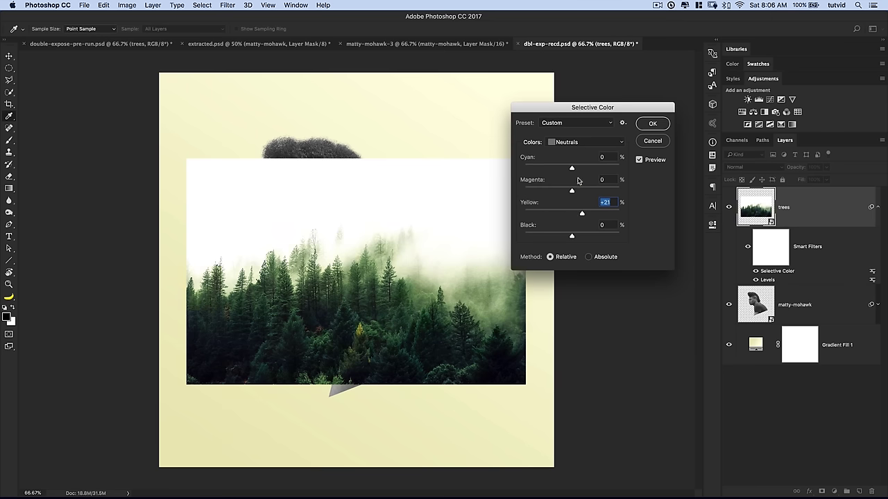
- Set the Selective Color Blacks to Cyan +7%, Magenta -4%, Yellow +3% and Black -6%, and accept the adjustment
click(572, 148)
click(568, 145)
click(572, 193)
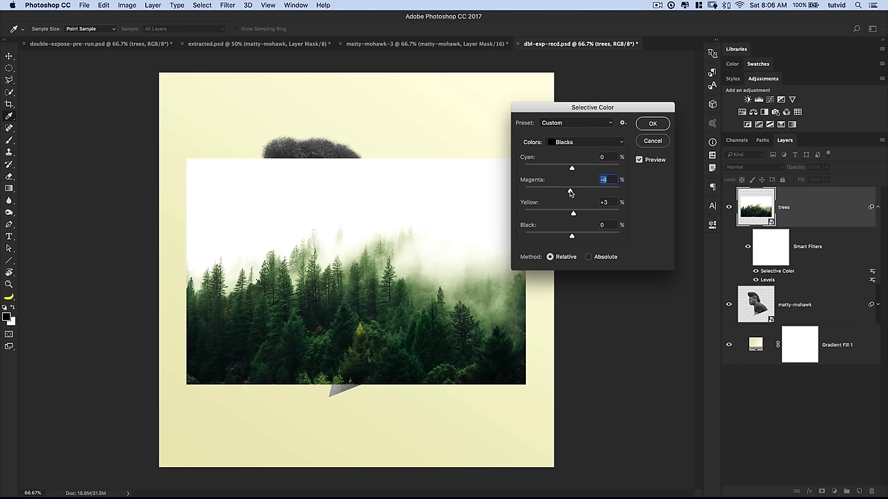
drag(573, 170, 578, 170)
drag(572, 238, 569, 238)
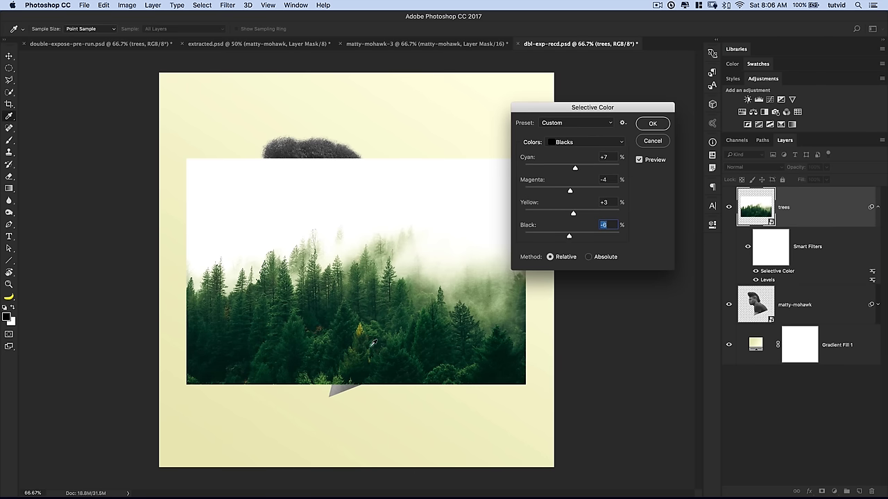
click(652, 124)
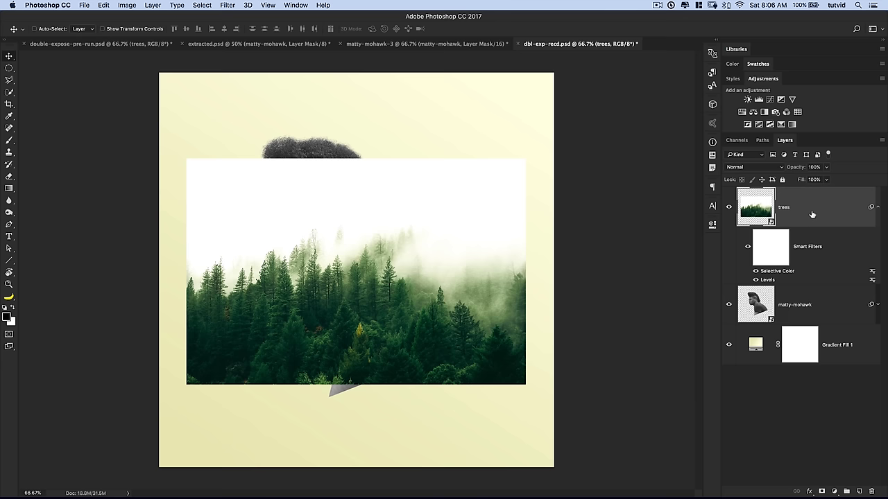
- Set the trees layer's blend mode to Multiply and move the forest slightly up and left over the man
click(878, 207)
click(751, 167)
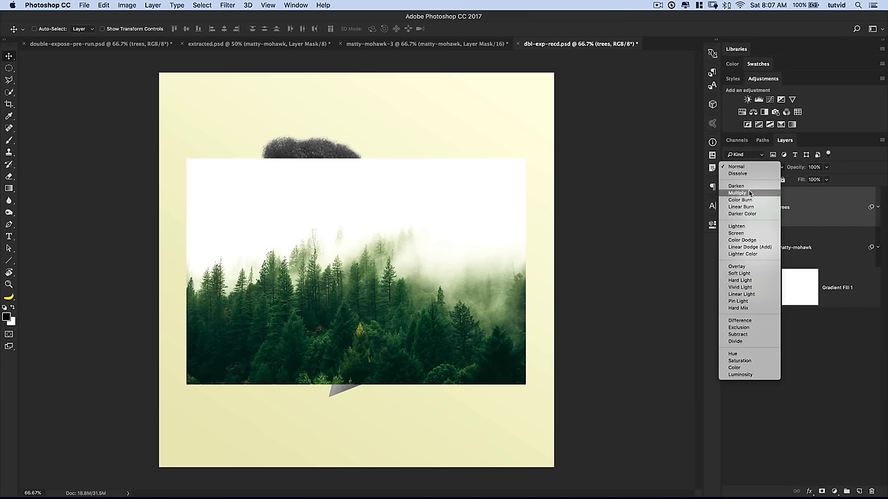
click(747, 194)
mouse_move(420, 287)
mouse_down()
mouse_move(458, 238)
mouse_move(456, 150)
mouse_move(406, 156)
mouse_move(376, 147)
mouse_move(414, 136)
mouse_move(407, 132)
mouse_move(427, 163)
mouse_move(401, 208)
mouse_move(430, 277)
mouse_move(417, 284)
mouse_up()
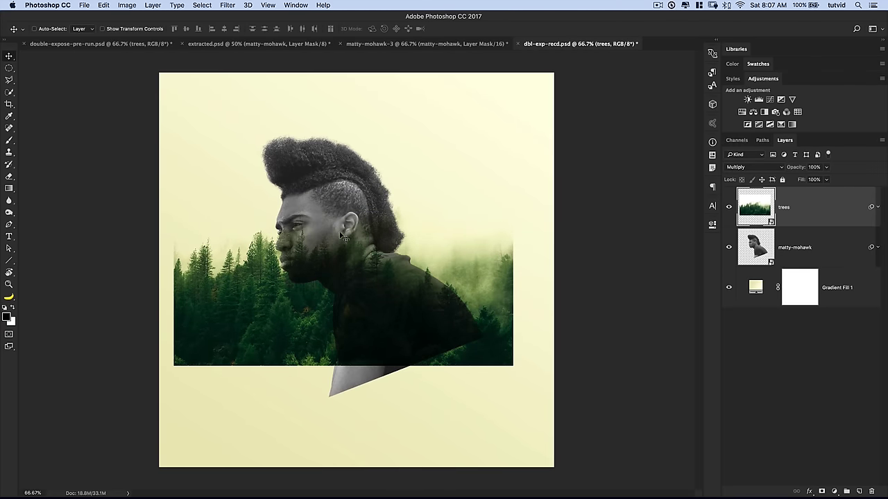
- Free-transform the trees layer, scaling it to about 147% and repositioning it so the forest spans the canvas width
click(103, 5)
click(149, 202)
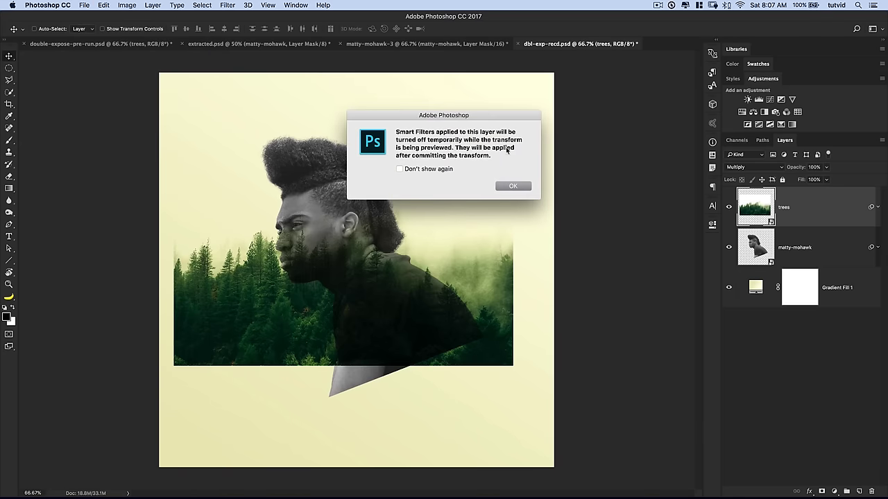
click(523, 187)
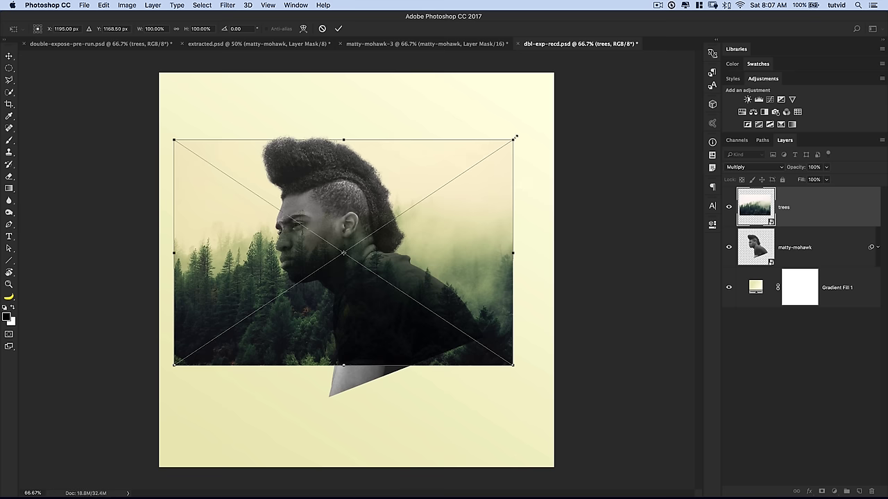
drag(512, 140, 593, 86)
drag(546, 309, 528, 285)
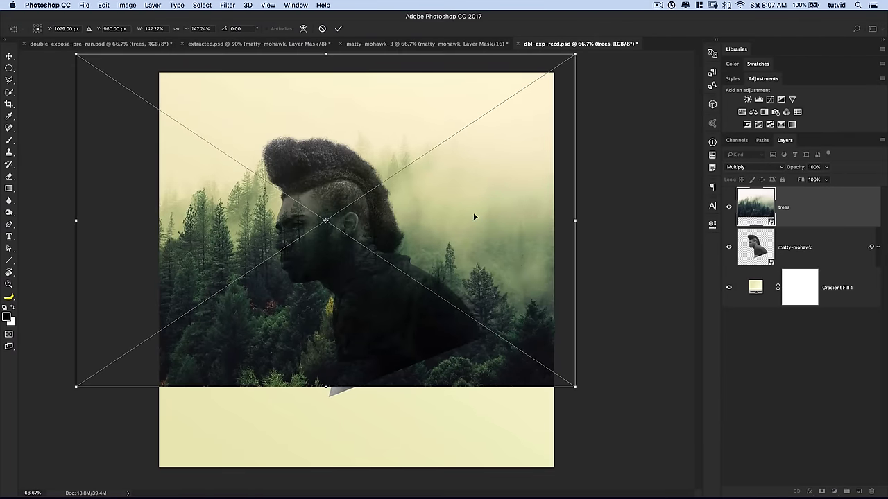
- Try the forest flipped horizontally in different positions over the man, and flip it back
right_click(441, 213)
click(471, 322)
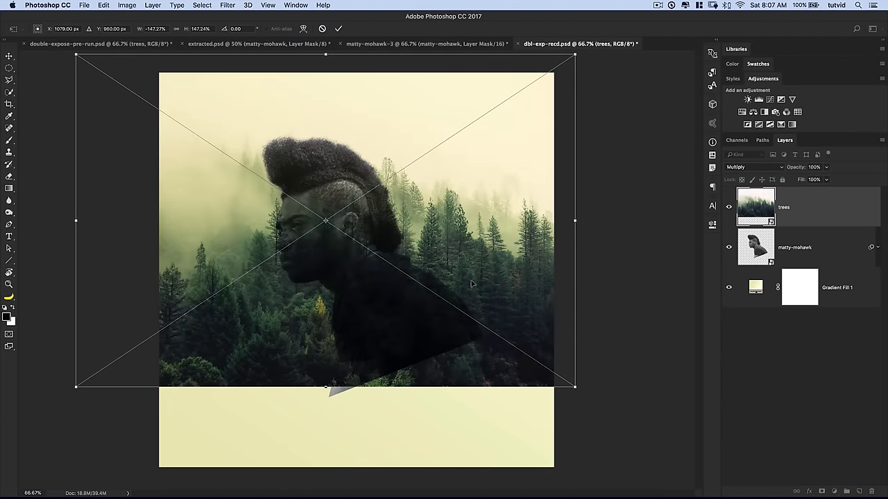
drag(472, 284, 434, 251)
drag(492, 254, 479, 274)
right_click(456, 242)
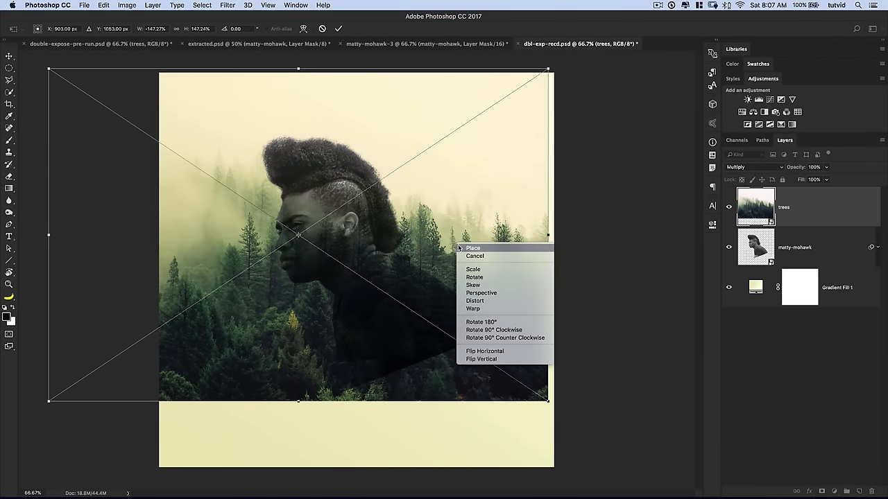
click(478, 350)
- Stretch the forest to about 162% width and 185% height, position its treetops around the man's hair, and commit the transform
drag(447, 271, 516, 181)
drag(364, 315, 364, 327)
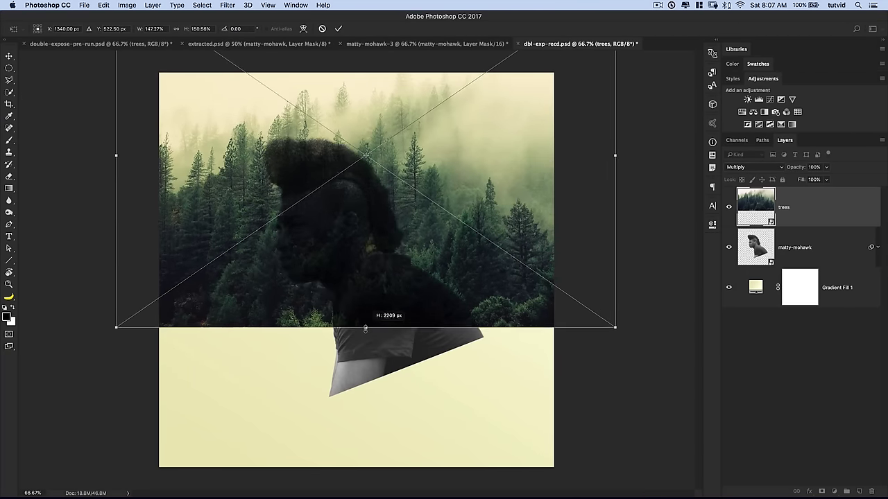
drag(389, 295, 392, 274)
drag(607, 330, 630, 349)
mouse_move(519, 284)
mouse_down()
mouse_move(503, 311)
mouse_move(438, 335)
mouse_move(468, 329)
mouse_move(519, 296)
mouse_up()
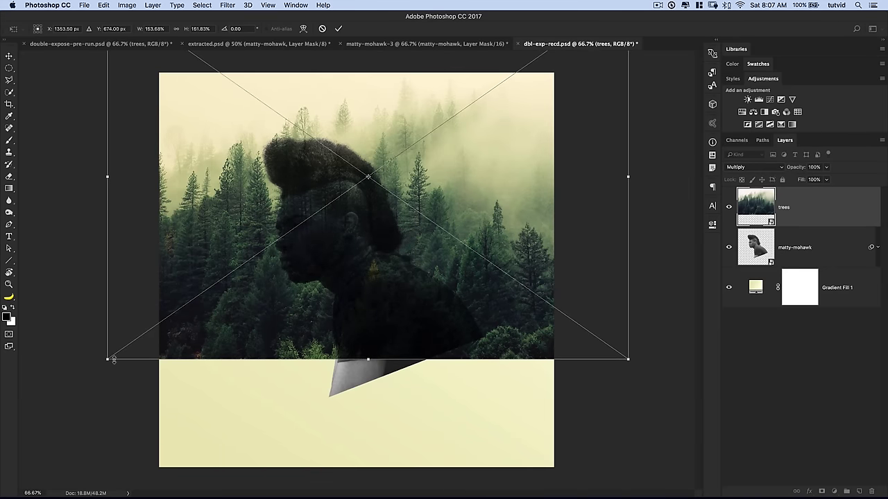
drag(104, 360, 106, 365)
drag(630, 360, 652, 378)
drag(379, 379, 373, 400)
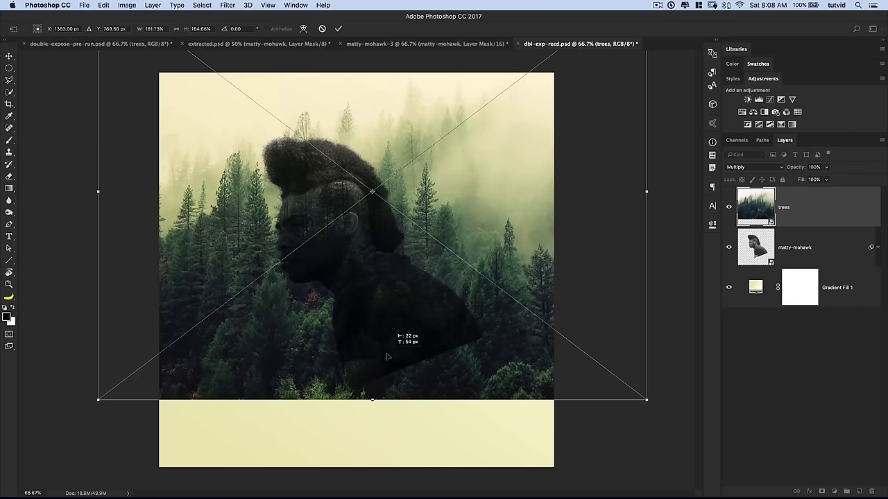
key(Return)
mouse_move(420, 326)
mouse_down()
mouse_move(414, 305)
mouse_move(413, 318)
mouse_up()
key(super+z)
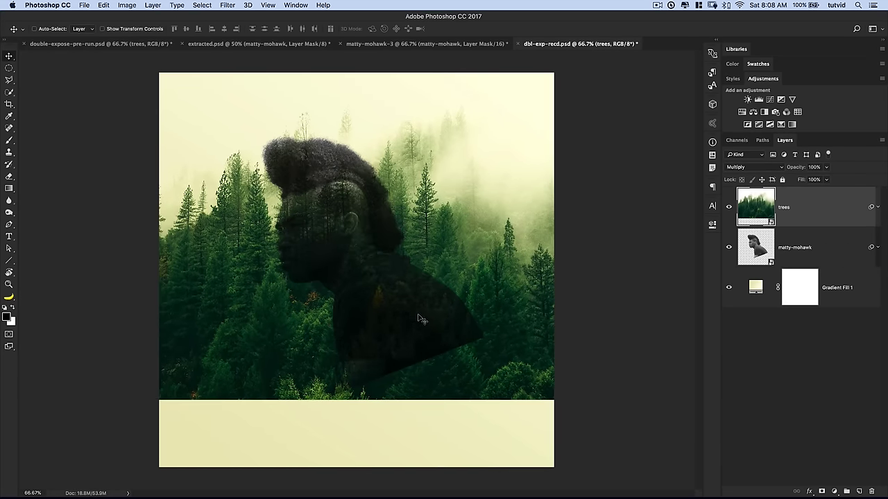
- Reduce the forest's height to about 171%, raise it over the man, and move the trees layer below matty-mohawk
key(super+t)
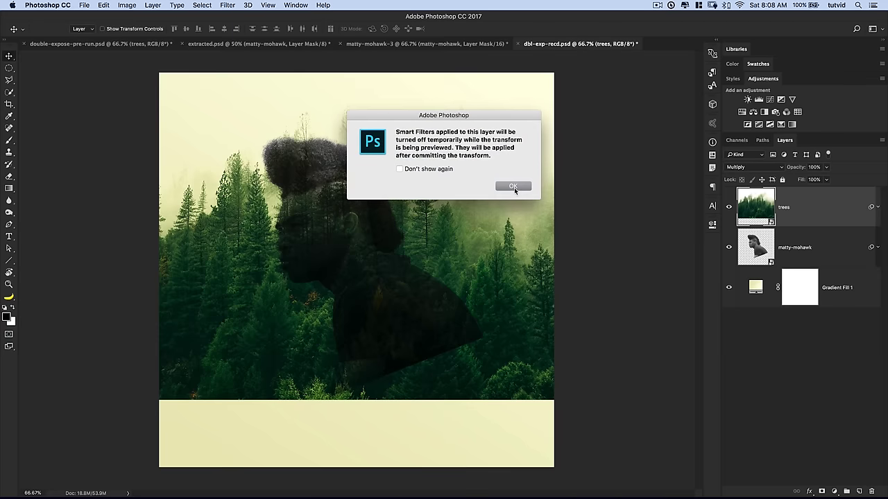
click(515, 184)
drag(372, 399, 385, 338)
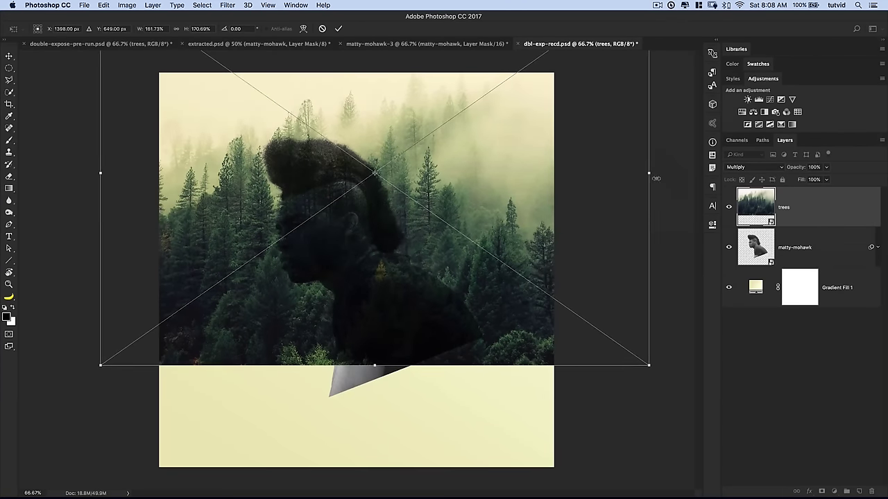
mouse_move(647, 174)
mouse_down()
mouse_move(550, 202)
mouse_move(645, 175)
mouse_up()
key(Return)
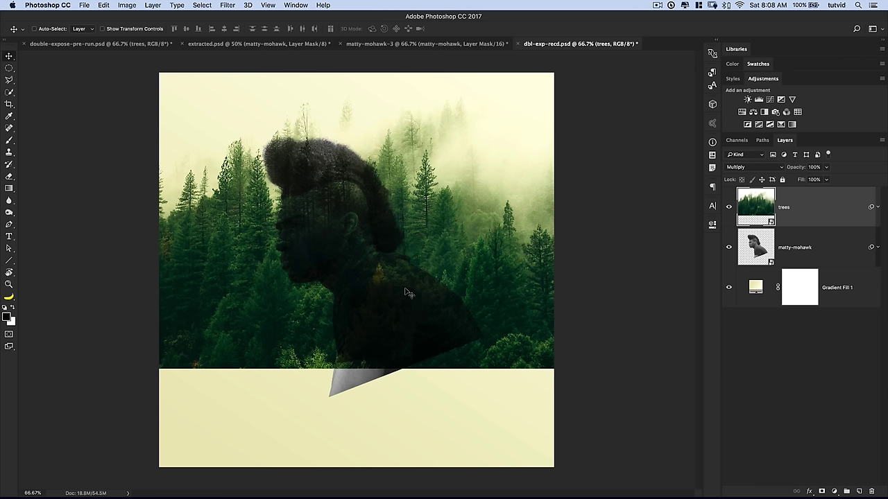
drag(761, 201, 784, 253)
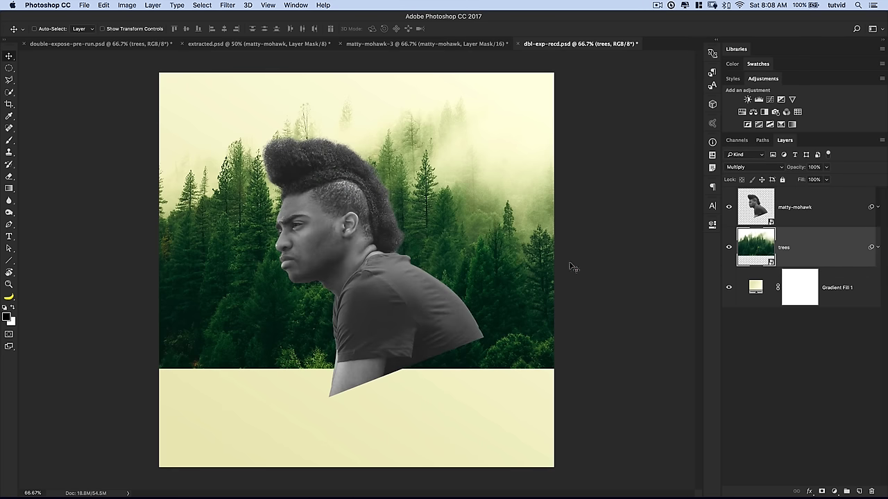
- Apply a Selective Color adjustment to matty-mohawk, setting the Neutrals to Cyan +15%, Magenta -5% and Yellow +10%
click(761, 214)
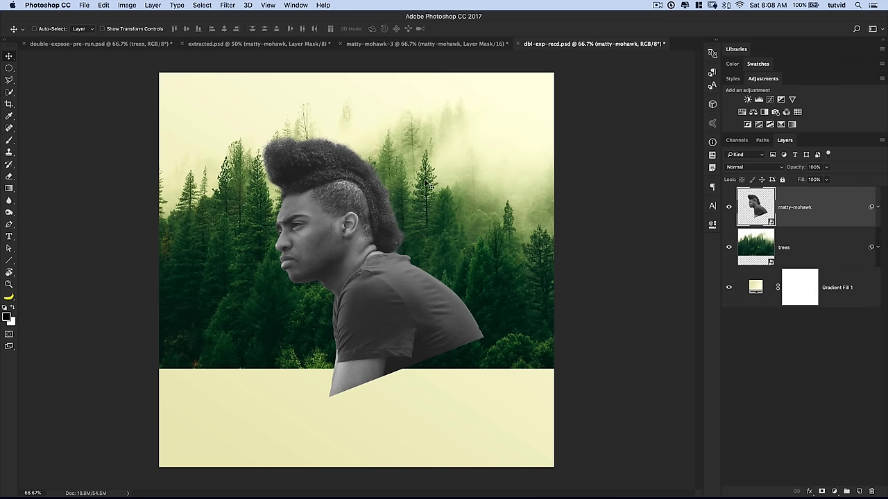
click(131, 5)
mouse_move(152, 32)
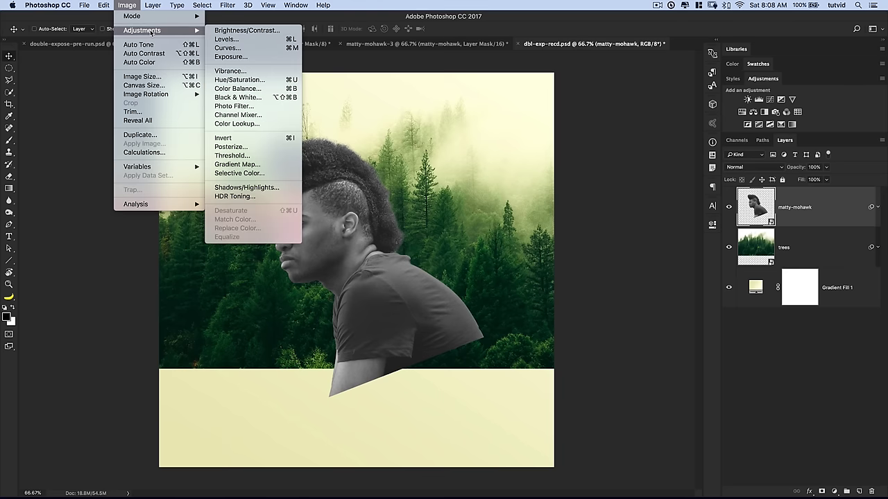
click(276, 172)
drag(577, 108, 552, 82)
click(565, 116)
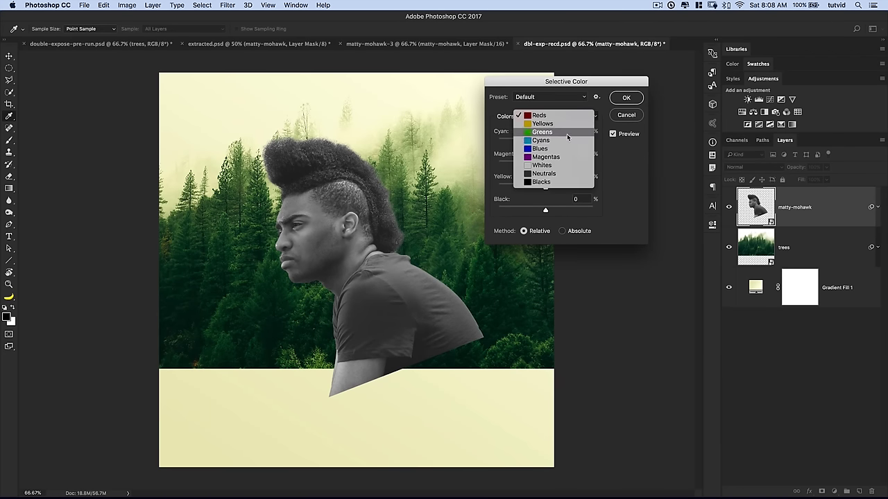
click(558, 176)
drag(545, 188, 548, 189)
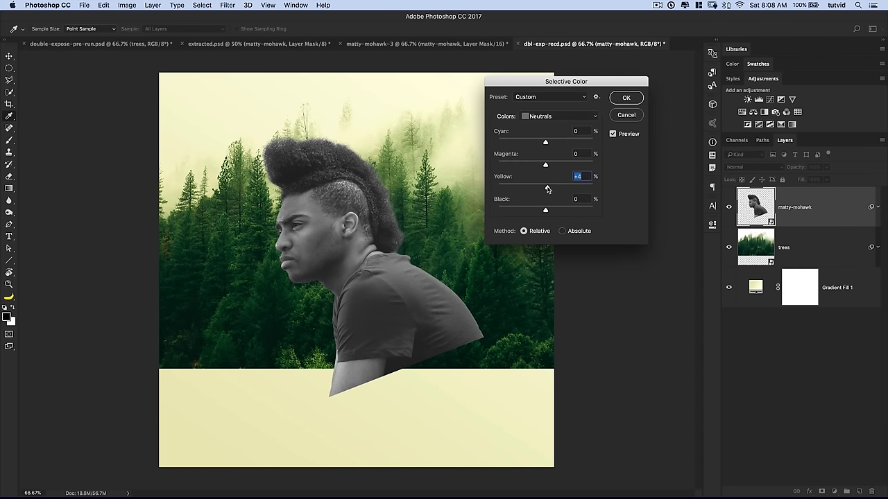
drag(546, 143, 544, 167)
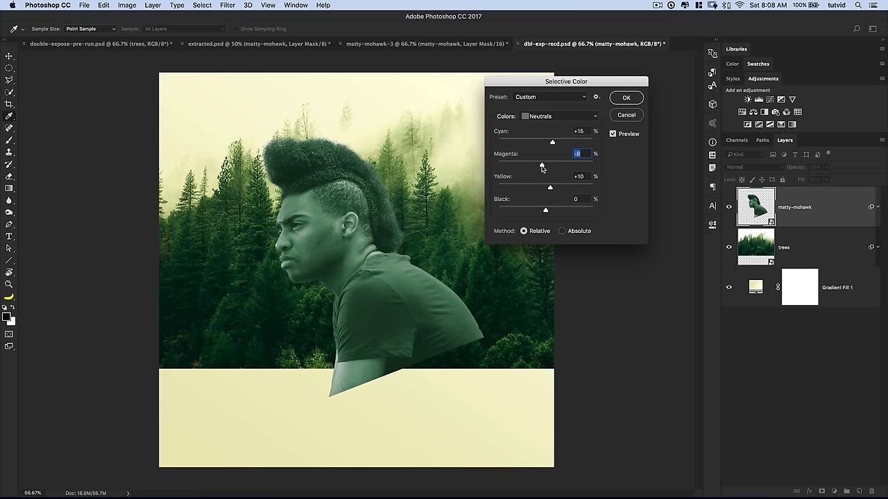
- Raise Cyan and Yellow slightly in the Selective Color Blacks, accept the adjustment, and set matty-mohawk's blend mode to Screen
click(551, 124)
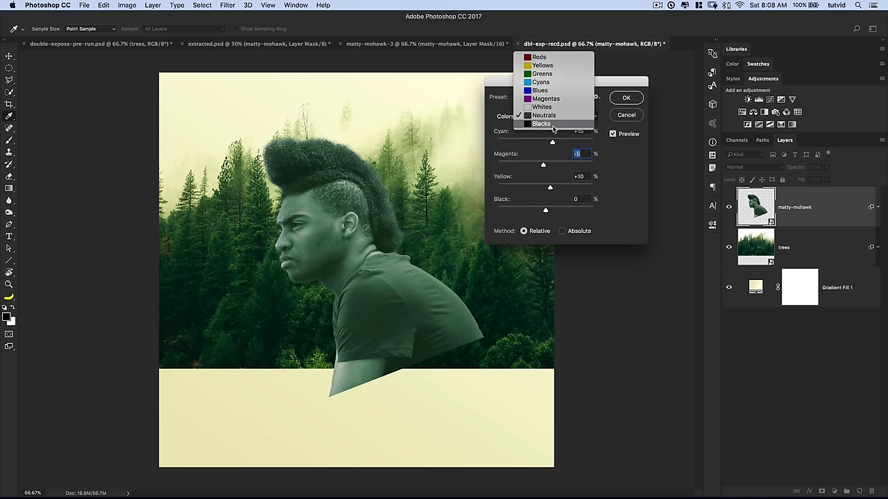
click(551, 125)
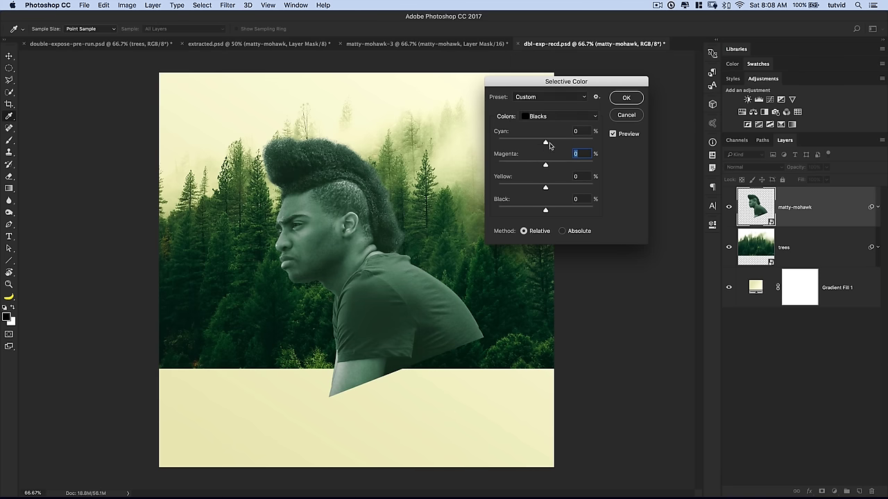
drag(546, 143, 548, 143)
drag(545, 188, 548, 189)
click(626, 104)
click(750, 171)
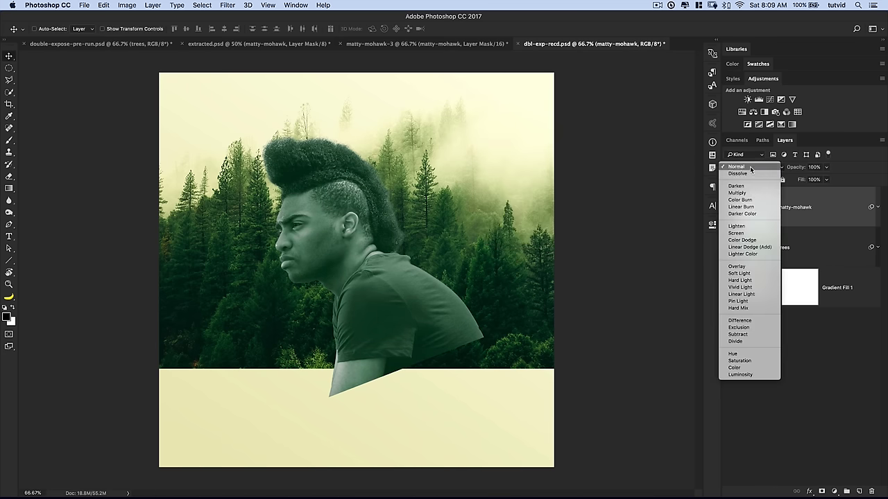
click(736, 233)
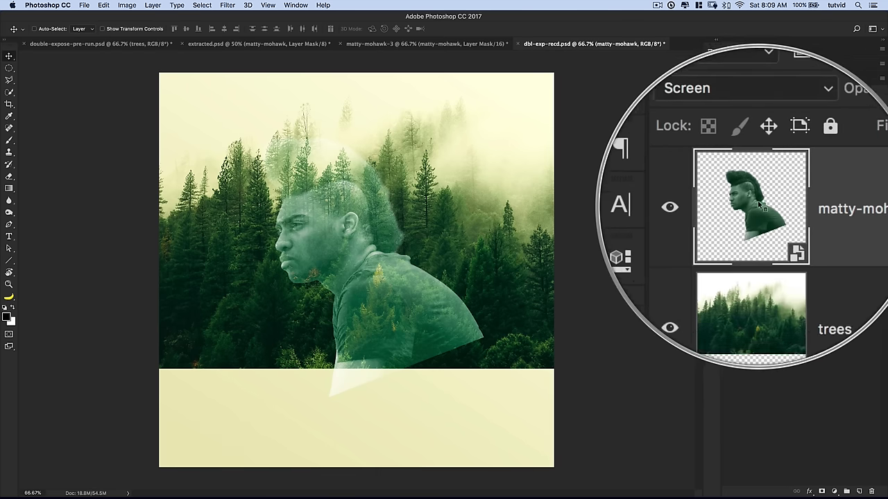
- Load the man's outline as a selection and use it to mask the trees layer, revealing only the selected area
super+click(759, 209)
click(763, 237)
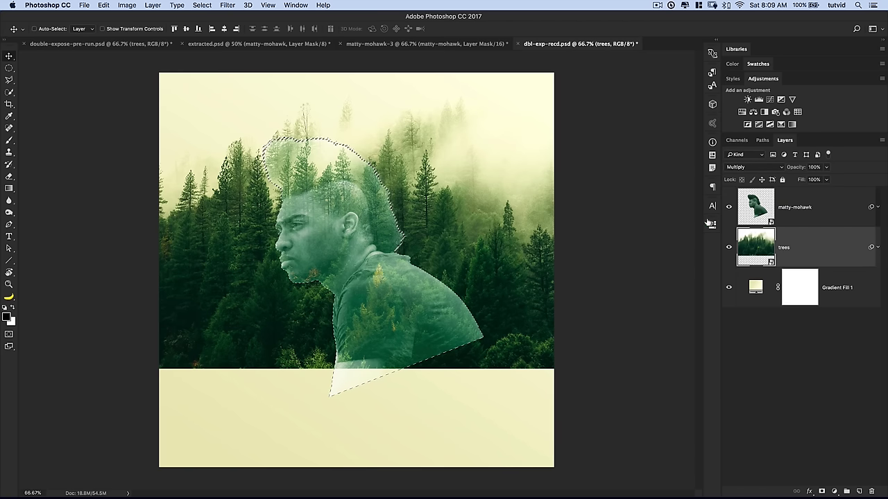
click(152, 5)
mouse_move(194, 151)
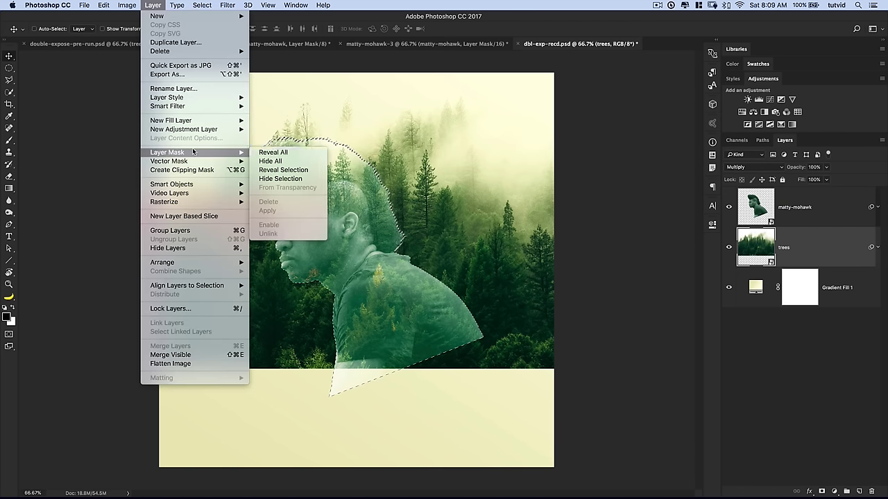
click(276, 171)
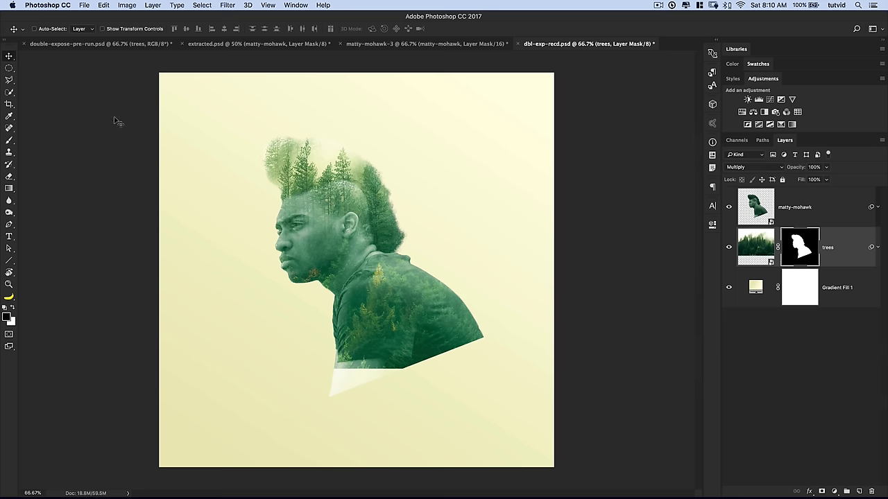
- Paint white on the trees mask with a 200 px soft brush to reveal treetops above the hair and behind the head
click(9, 140)
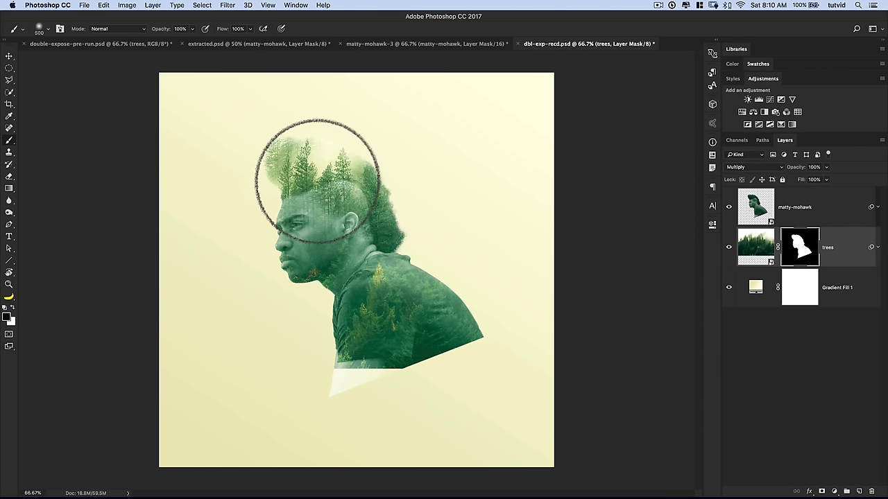
key(bracketleft)
key(bracketleft)
key(bracketleft)
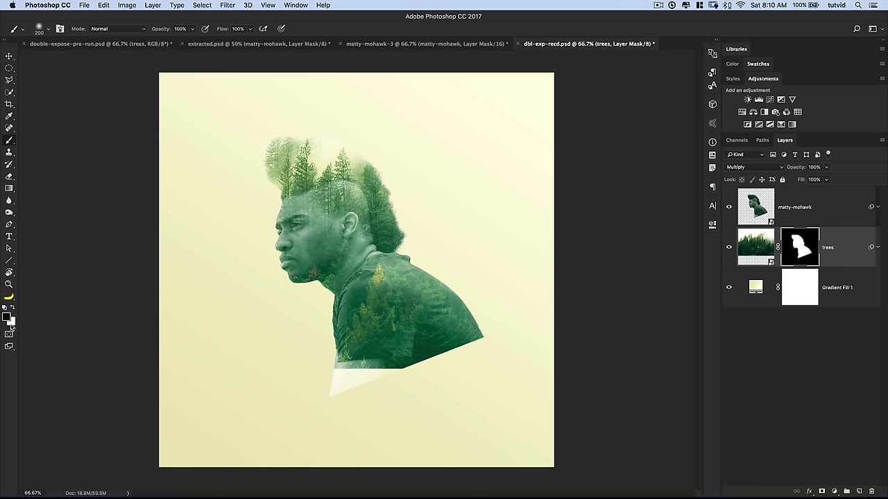
key(x)
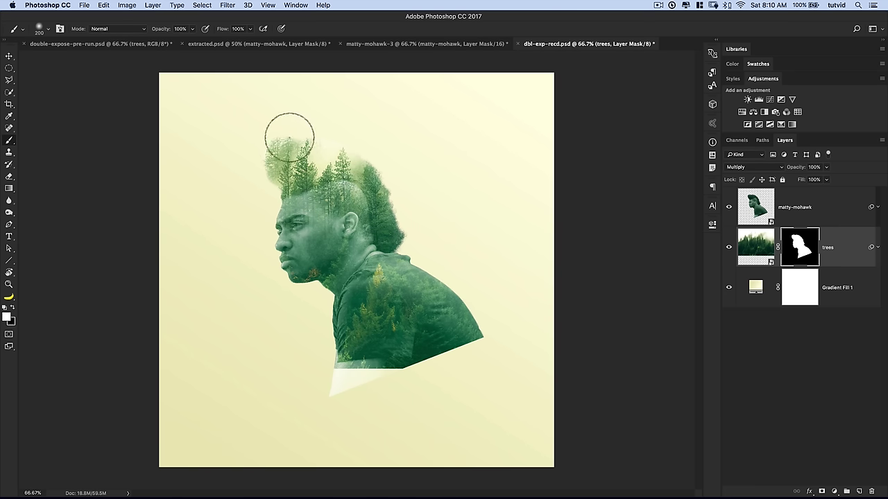
mouse_move(271, 143)
mouse_down()
mouse_move(294, 143)
mouse_move(317, 169)
mouse_move(328, 100)
mouse_move(355, 133)
mouse_move(343, 145)
mouse_move(375, 134)
mouse_move(391, 167)
mouse_move(385, 246)
mouse_move(406, 215)
mouse_move(378, 173)
mouse_up()
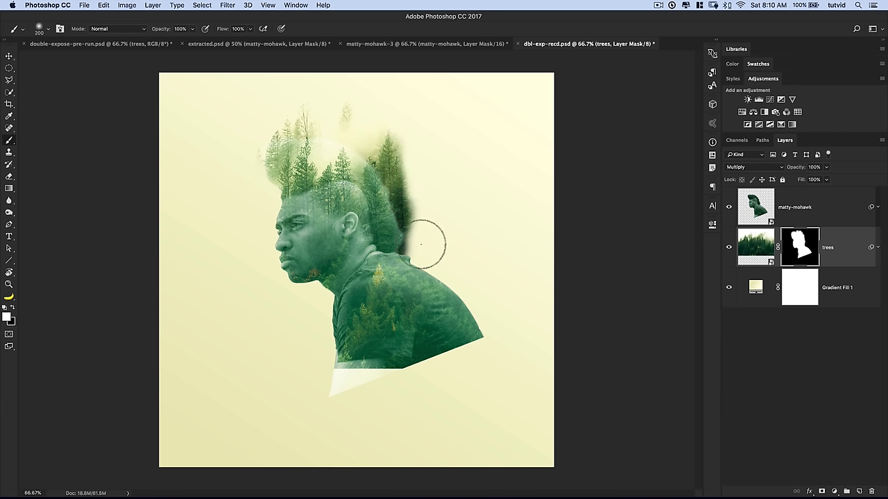
- Refine the trees mask behind the head and around the hair, alternating black and white brush strokes
key(x)
mouse_move(419, 245)
mouse_down()
mouse_move(425, 196)
mouse_move(415, 250)
mouse_up()
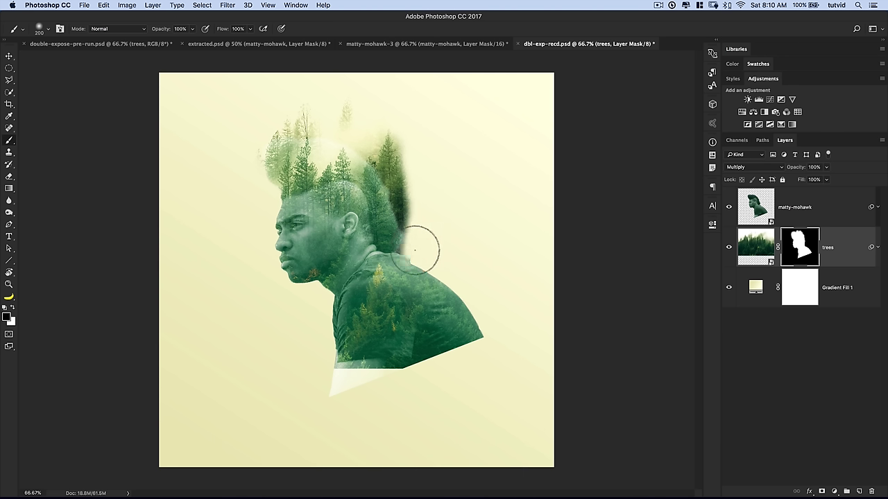
drag(417, 245, 427, 206)
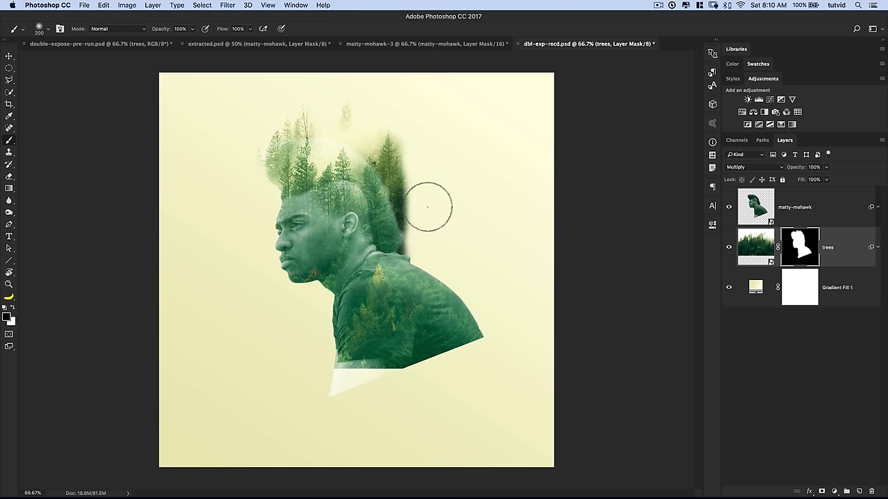
key(x)
mouse_move(392, 162)
mouse_down()
mouse_move(402, 143)
mouse_move(397, 168)
mouse_move(381, 144)
mouse_move(361, 139)
mouse_up()
key(x)
mouse_move(424, 135)
mouse_down()
mouse_move(406, 129)
mouse_move(422, 153)
mouse_up()
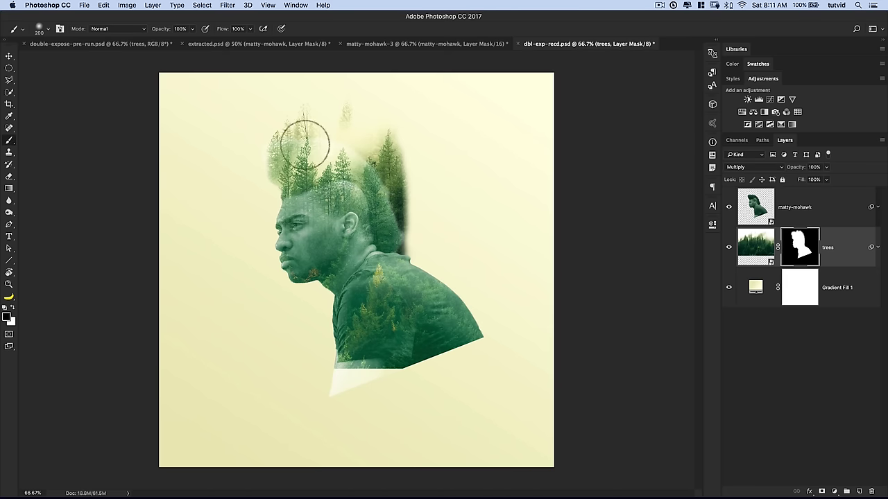
- Add a layer mask to matty-mohawk and paint black on it with a 300 px soft brush to hide the man's hair
click(824, 208)
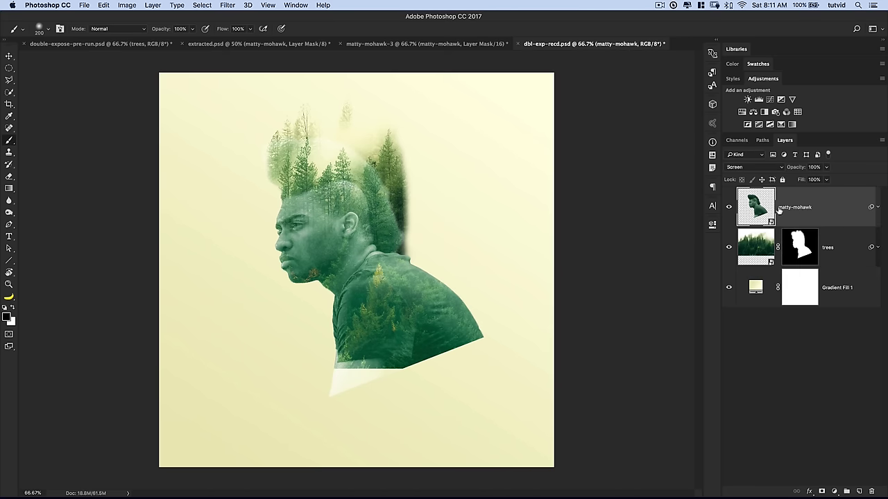
click(822, 492)
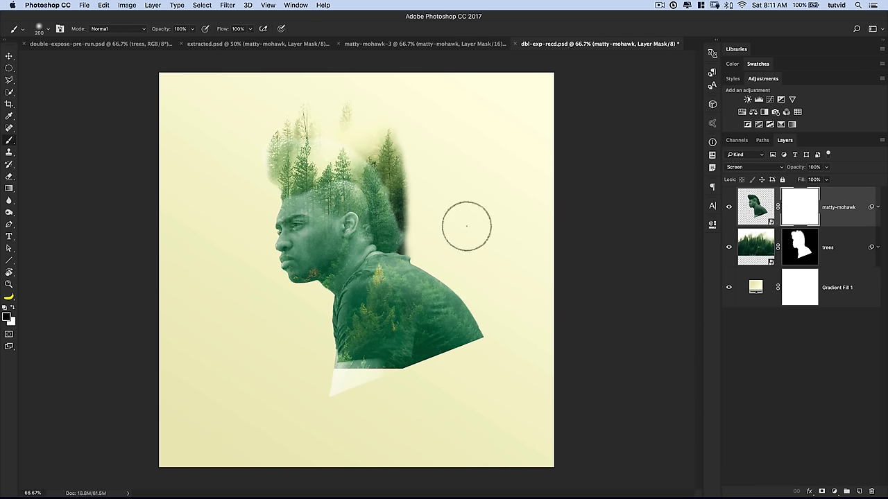
key(bracketright)
key(bracketright)
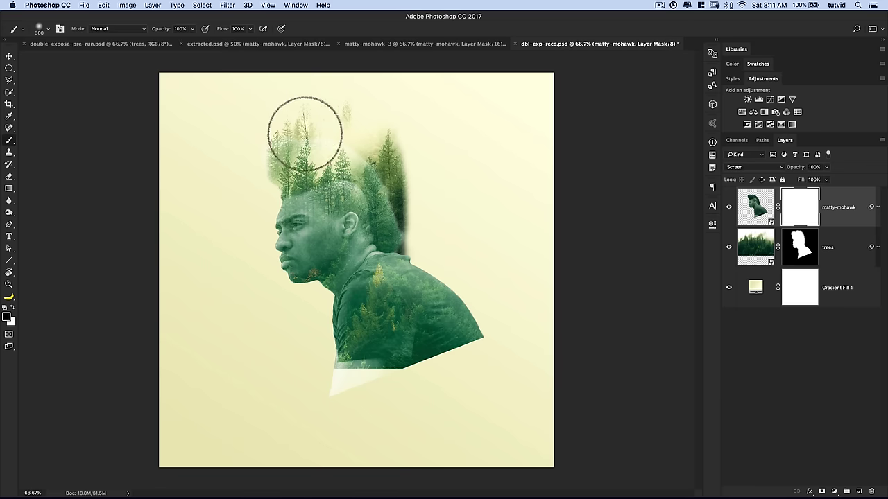
click(261, 173)
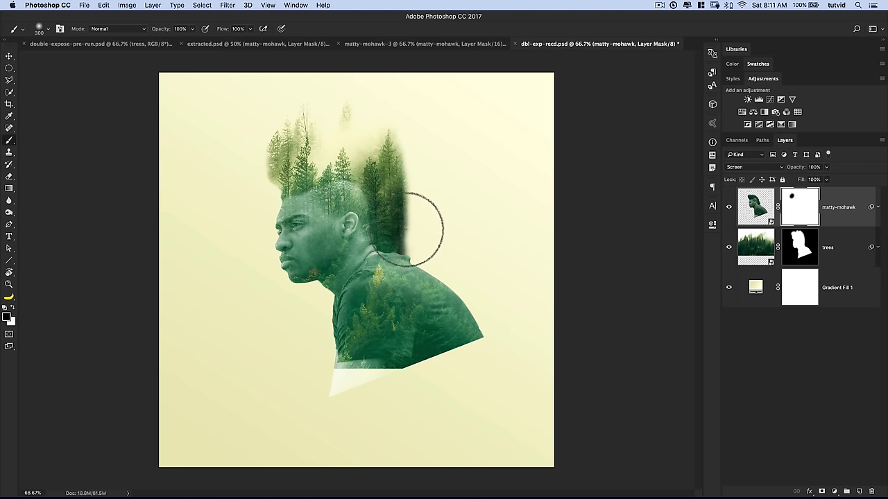
drag(372, 168, 356, 138)
- Paint black on the matty-mohawk mask with a 500 px soft brush to fade the top and back of the head into the trees
key(bracketright)
key(bracketright)
key(bracketright)
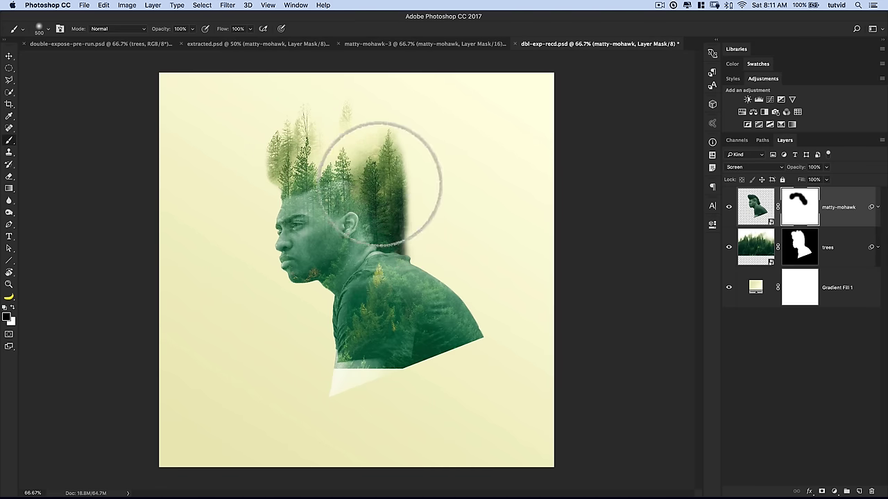
mouse_move(335, 173)
mouse_down()
mouse_move(377, 175)
mouse_move(440, 204)
mouse_move(477, 186)
mouse_up()
key(bracketleft)
key(bracketleft)
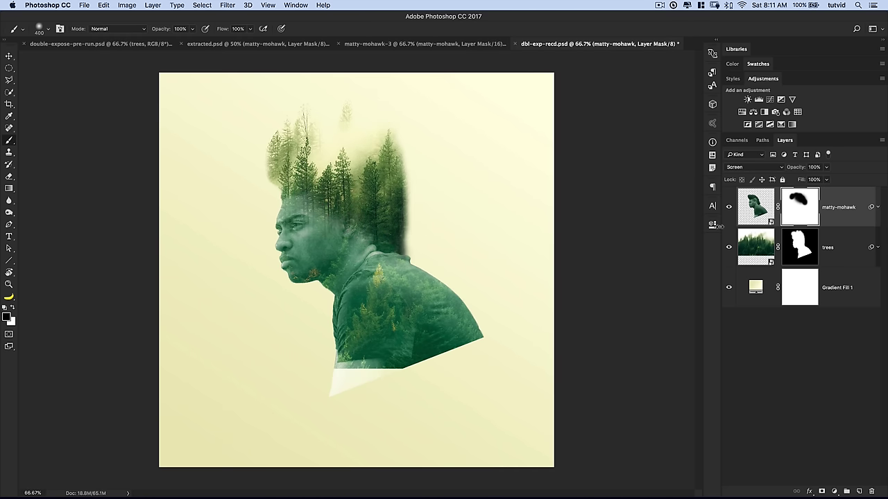
- With the trees mask active, load the man's outline as a selection and invert it to work outside his silhouette
click(799, 247)
key(bracketleft)
key(bracketleft)
mouse_move(386, 208)
mouse_down()
mouse_move(392, 235)
mouse_move(416, 232)
mouse_up()
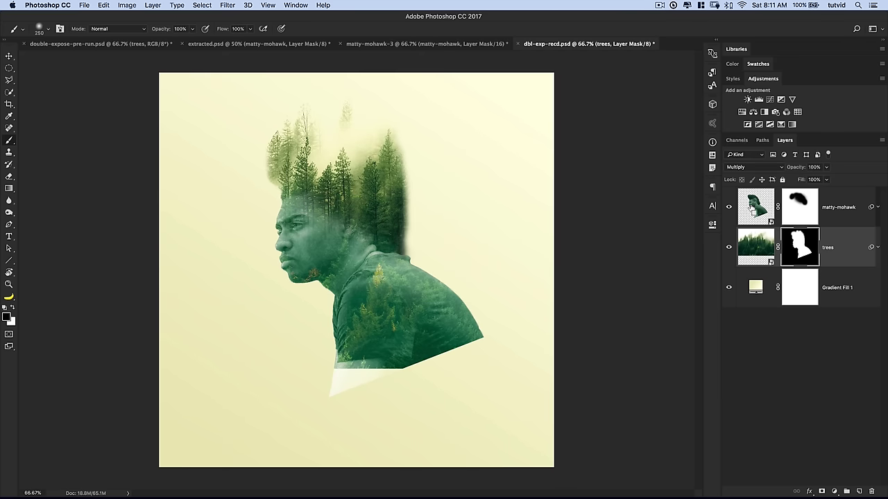
super+click(759, 204)
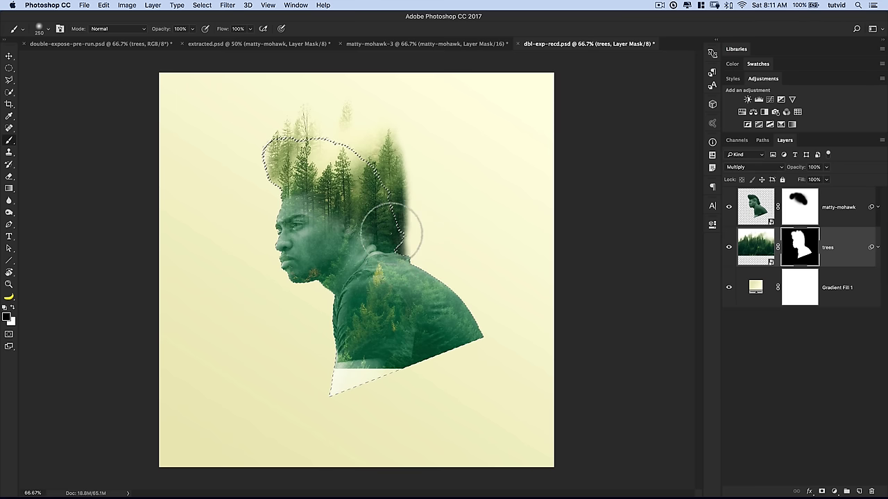
click(194, 4)
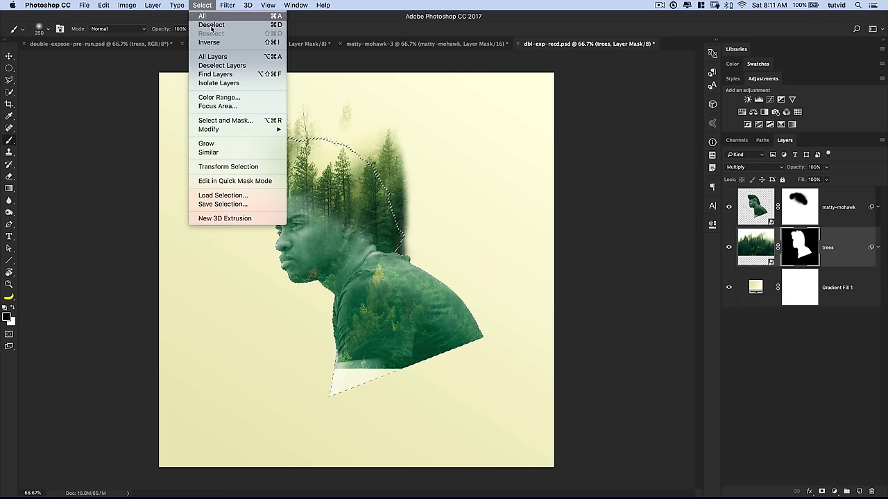
click(208, 43)
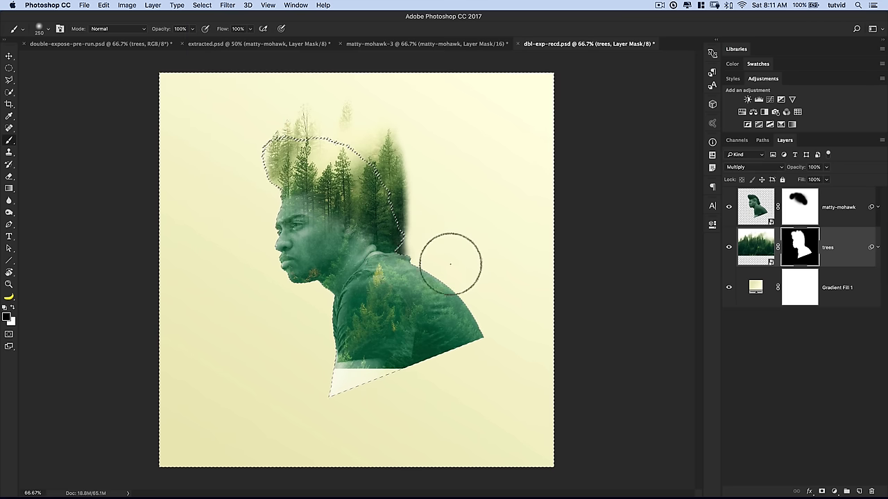
- Paint black on the trees mask outside the outline to trim the trees behind the neck, and clear the selection
key(bracketleft)
key(bracketleft)
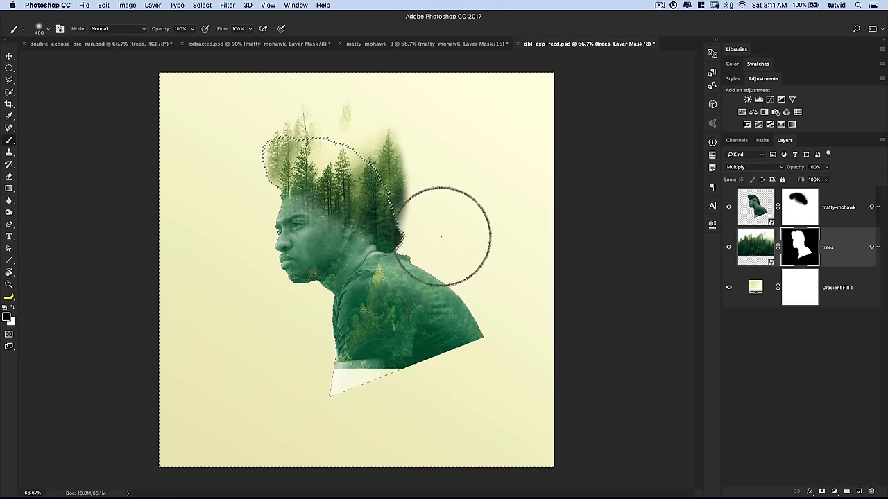
key(x)
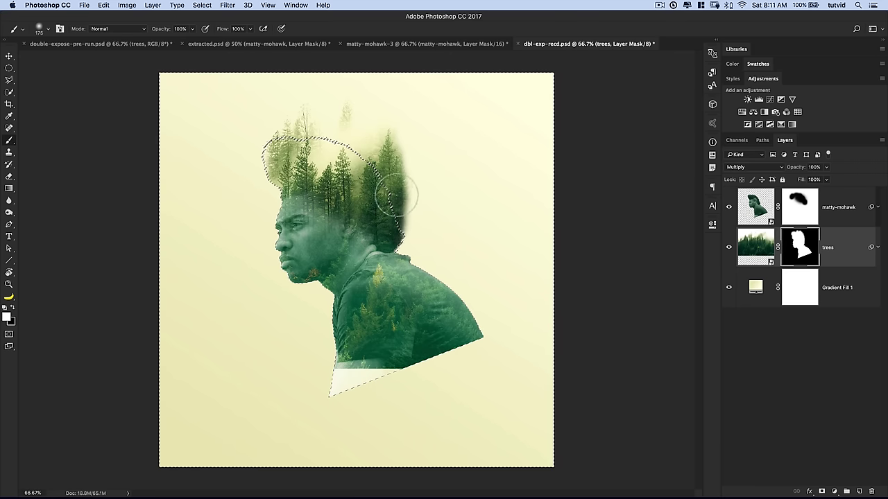
key(x)
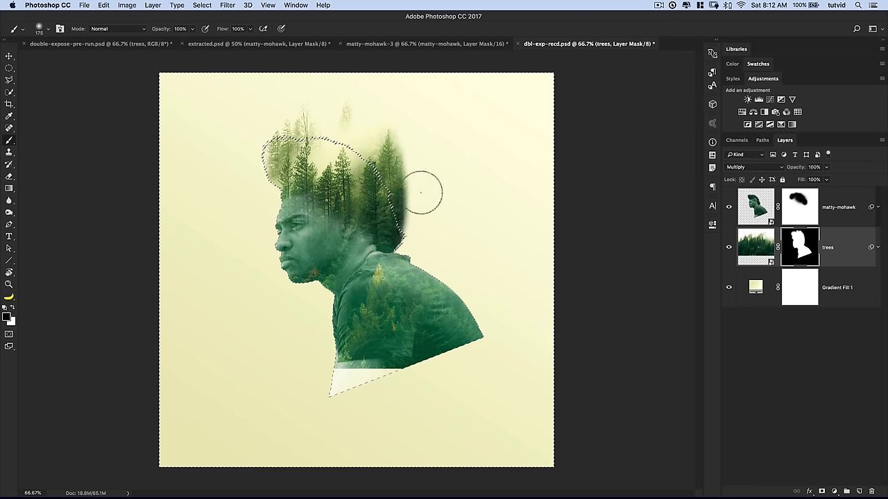
key(super+d)
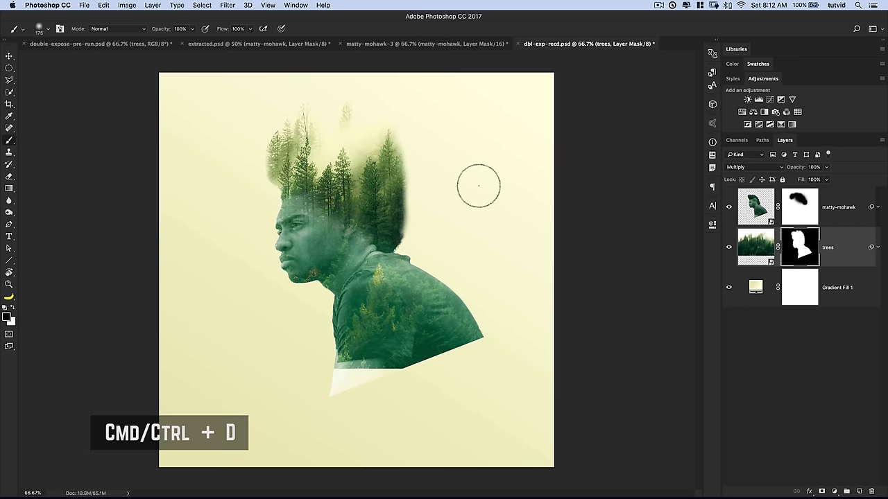
- Touch up the trees mask at the back of the head with a smaller soft brush, reduced to 60 px
key(bracketleft)
key(bracketleft)
key(bracketleft)
key(bracketleft)
key(bracketleft)
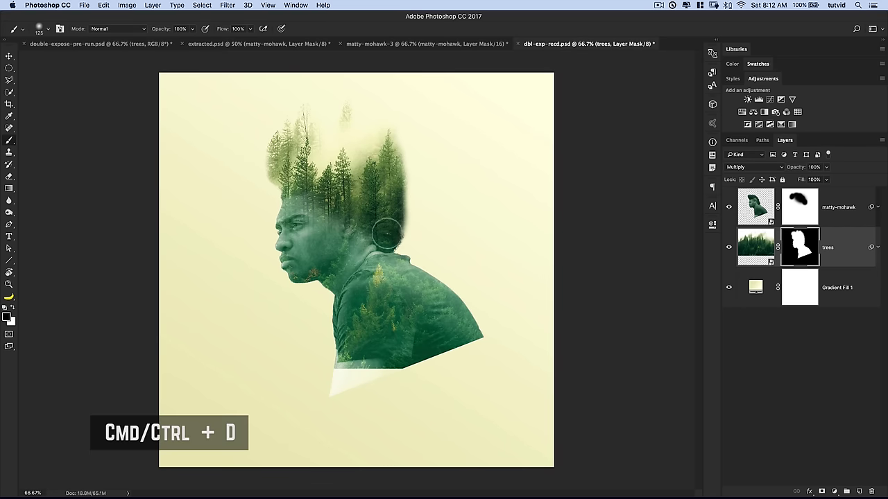
key(x)
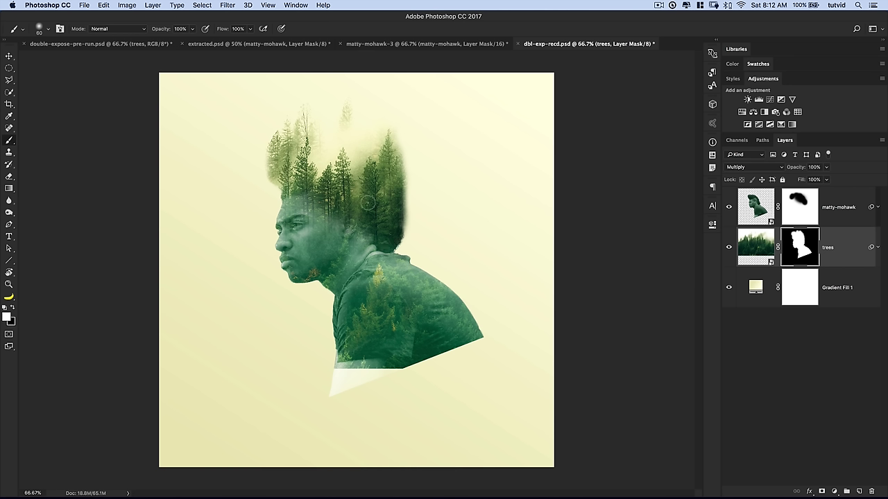
- Duplicate the trees layer and delete the layer mask from the upper copy
click(759, 241)
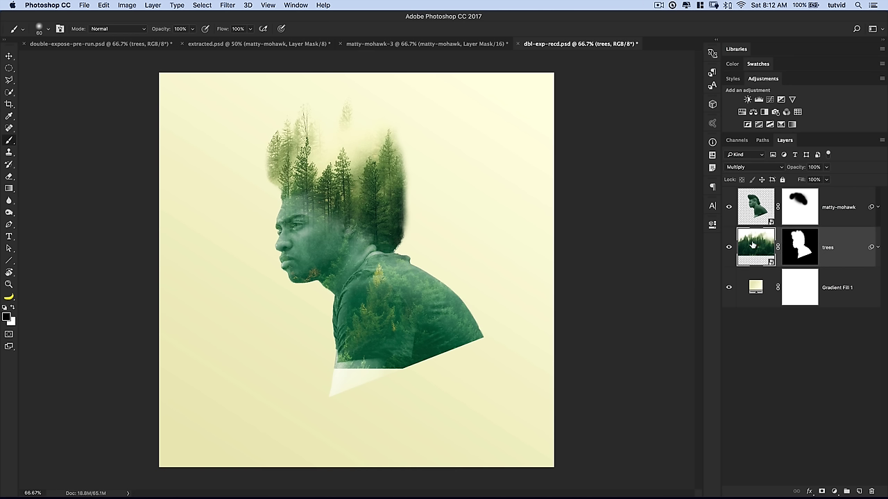
drag(757, 244, 860, 491)
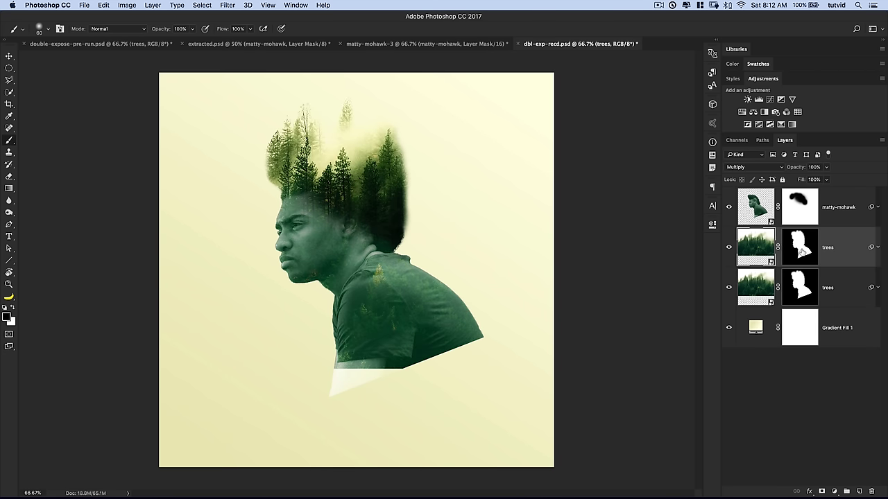
click(803, 242)
drag(800, 240, 872, 492)
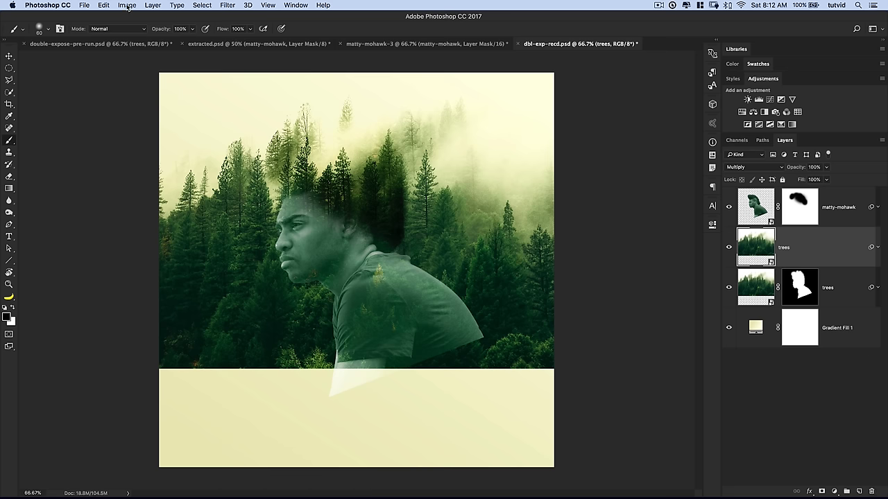
- Transform the unmasked trees copy, turning it upside down and tilting it to follow the slanted lower edge of the man's torso
click(104, 6)
click(131, 203)
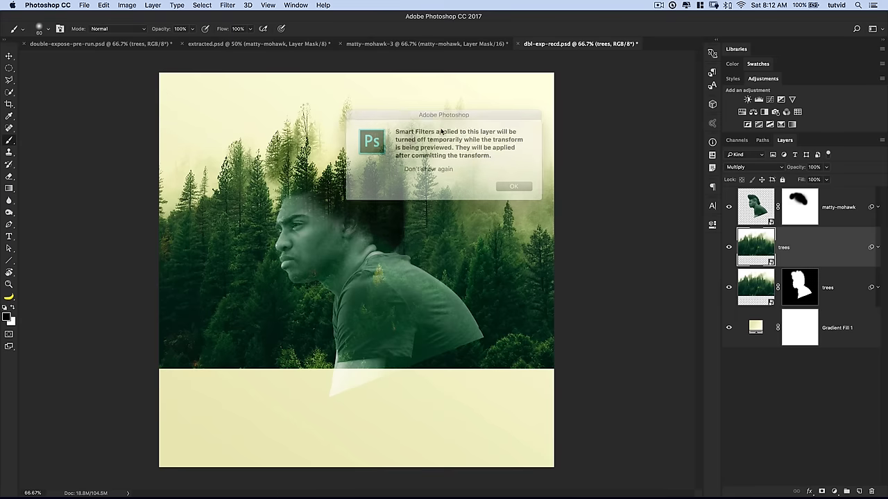
click(513, 187)
drag(666, 133, 240, 268)
drag(212, 466, 640, 277)
drag(560, 178, 522, 230)
drag(524, 268, 582, 306)
drag(525, 308, 480, 336)
key(Return)
key(b)
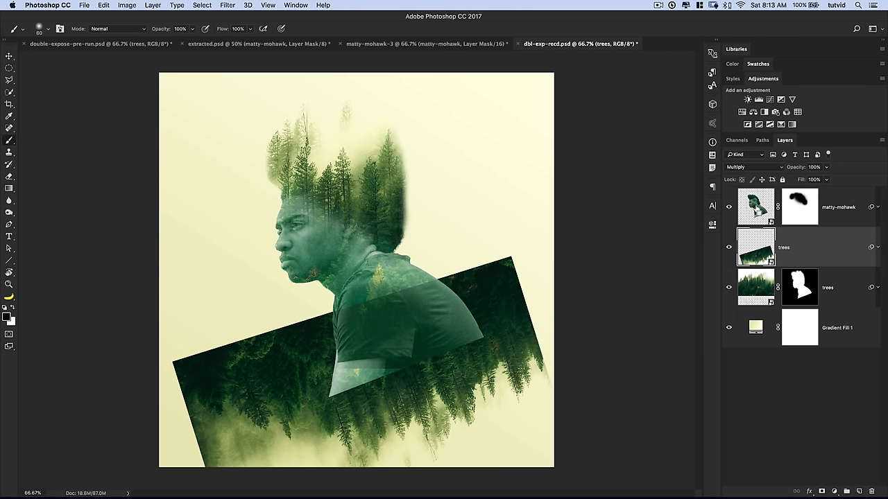
- Mask the tilted trees copy to reveal only the man's outline, and rename the layer angled-trees
super+click(756, 207)
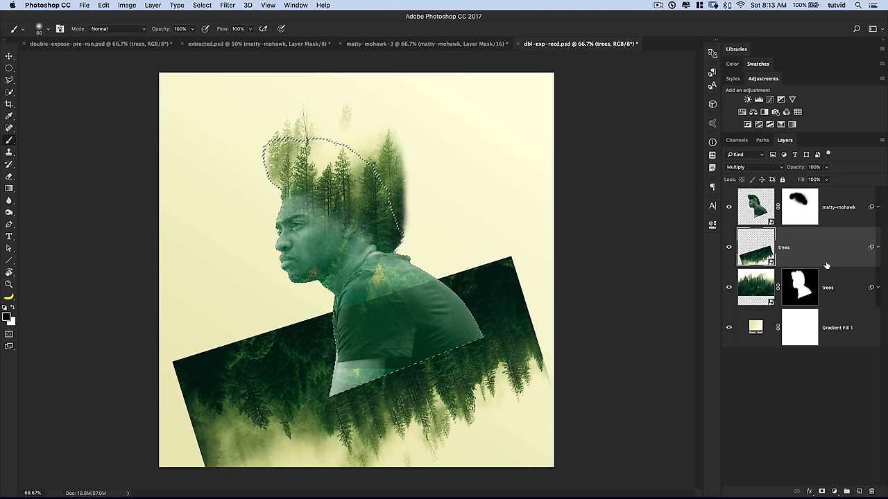
click(153, 4)
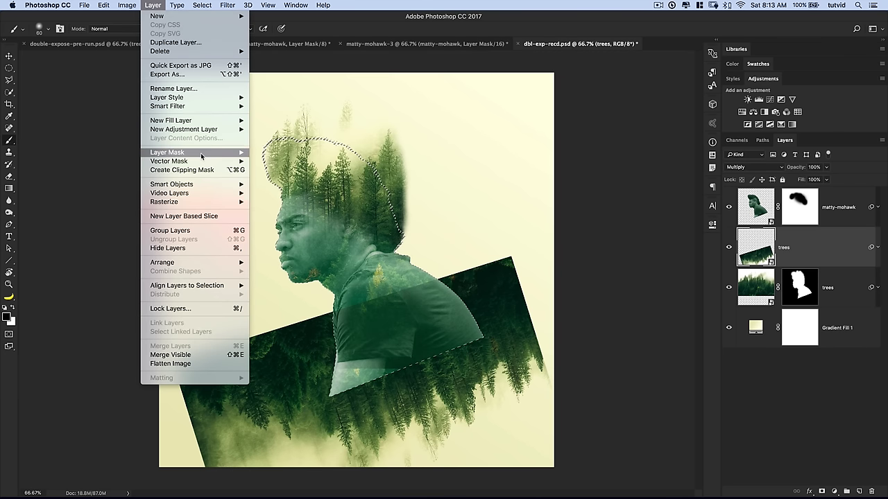
mouse_move(202, 156)
click(277, 173)
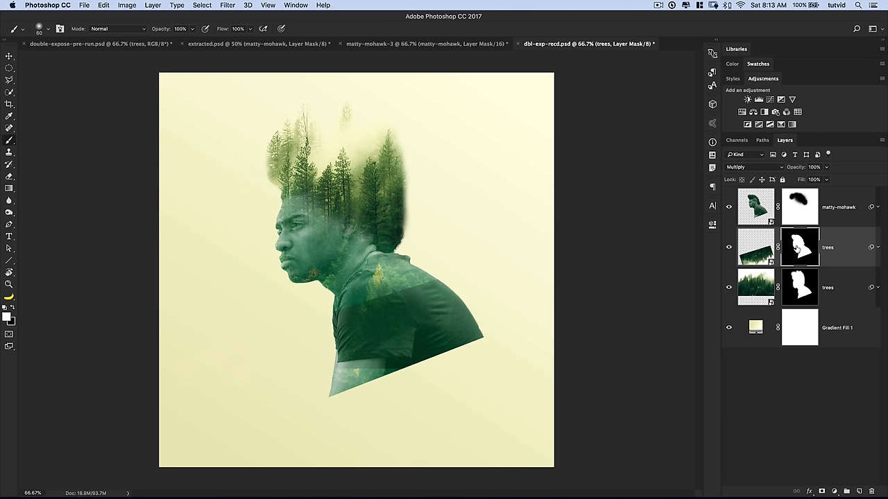
double_click(826, 253)
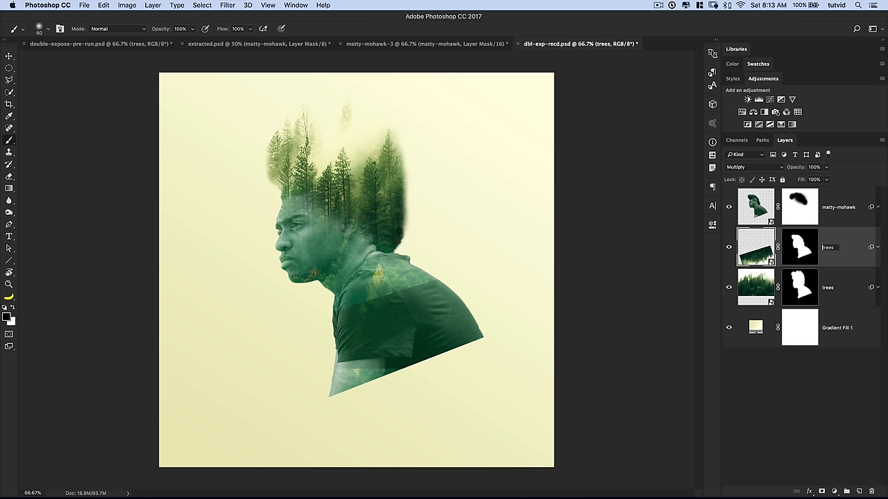
key(Return)
- Paint black on the angled-trees mask with a 300 px soft brush to hide the layer's hard upper edge across the shoulder
click(808, 247)
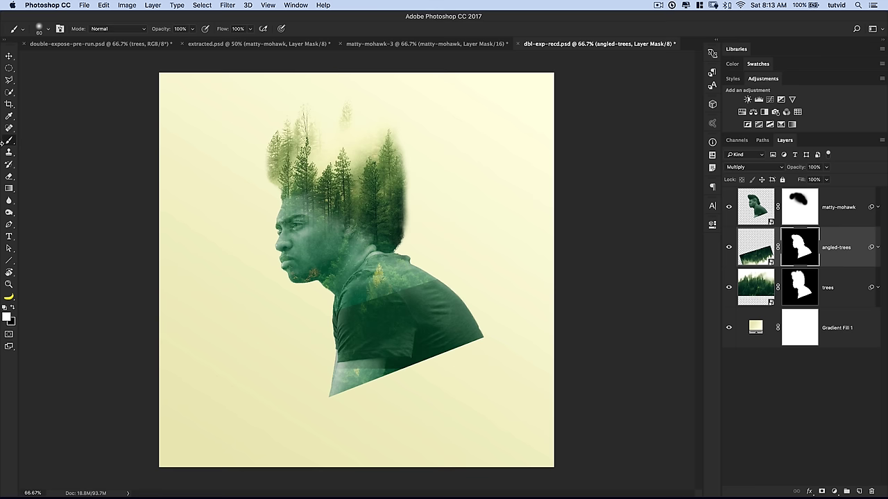
key(bracketright)
key(bracketright)
key(bracketright)
key(bracketright)
key(bracketright)
key(bracketright)
key(bracketright)
key(x)
drag(406, 263, 304, 308)
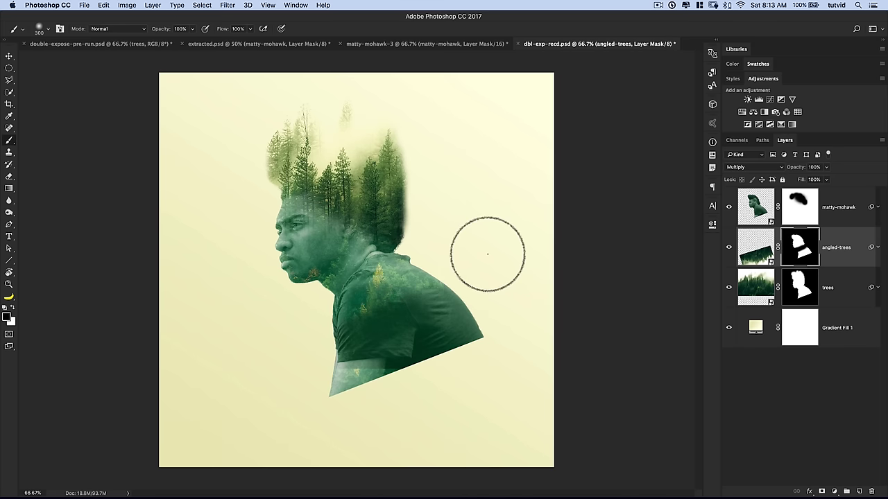
- Soften the angled-trees mask across the shirt with a 500 px brush, and reduce the brush to 175 px
key(bracketright)
key(bracketright)
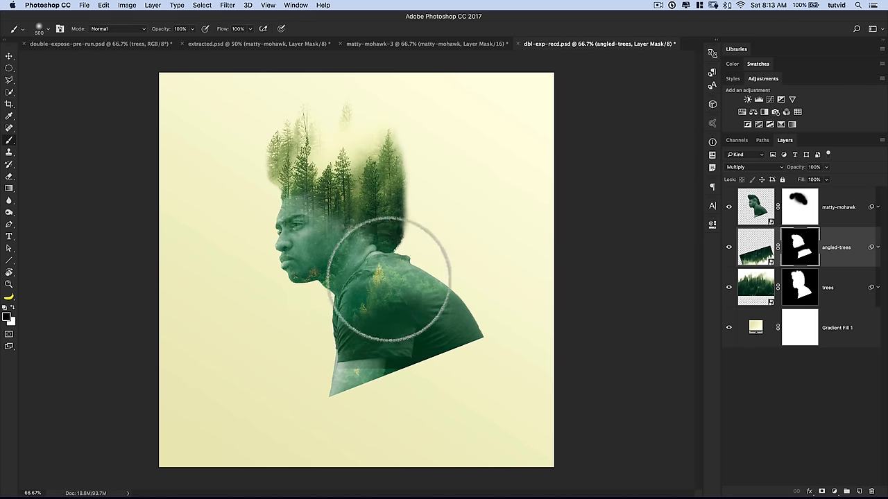
key(bracketleft)
key(bracketleft)
key(bracketleft)
key(bracketleft)
key(bracketleft)
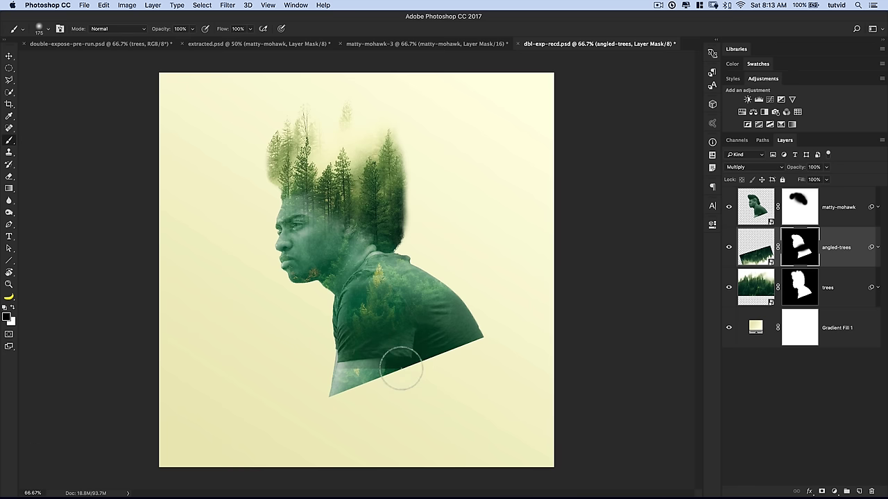
- Paint black on the trees mask with a 300 px soft brush to remove the trees' hard lower edge across the lower torso
click(763, 291)
click(800, 294)
key(bracketright)
key(bracketright)
key(bracketright)
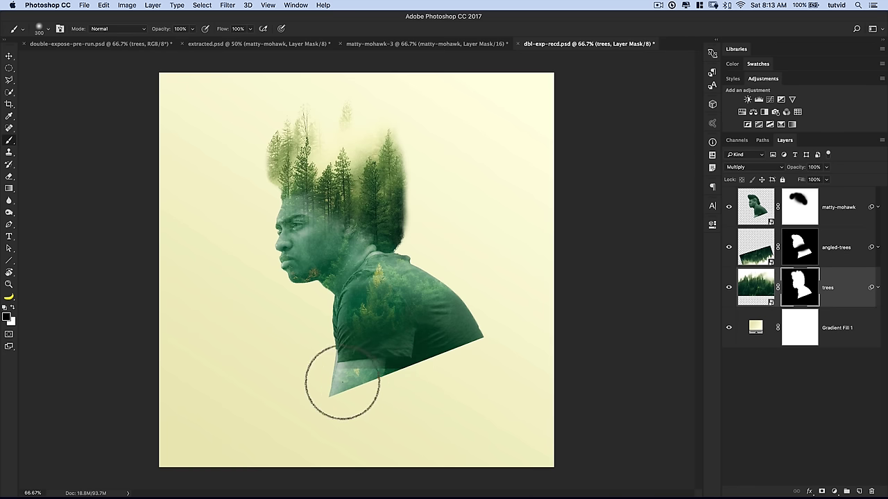
drag(393, 381, 392, 391)
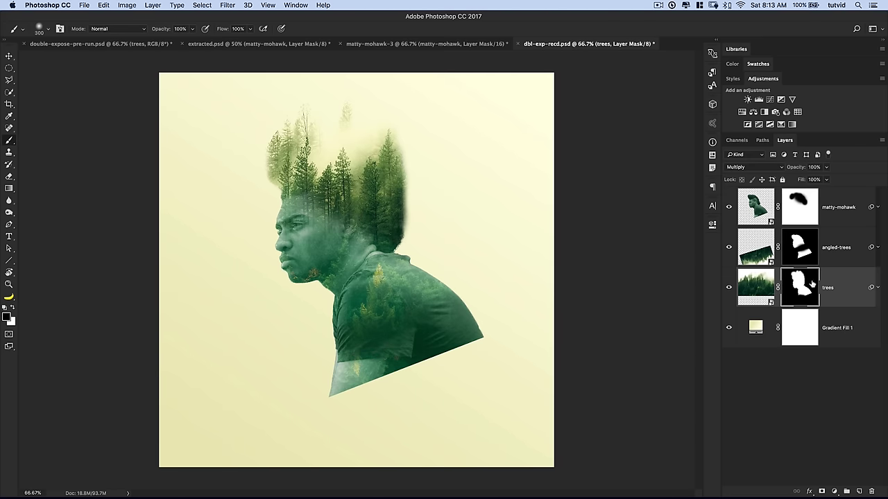
- Paint white on the angled-trees mask with a 175 px soft brush to reveal upside-down treetops beneath the torso's slanted edge
click(798, 252)
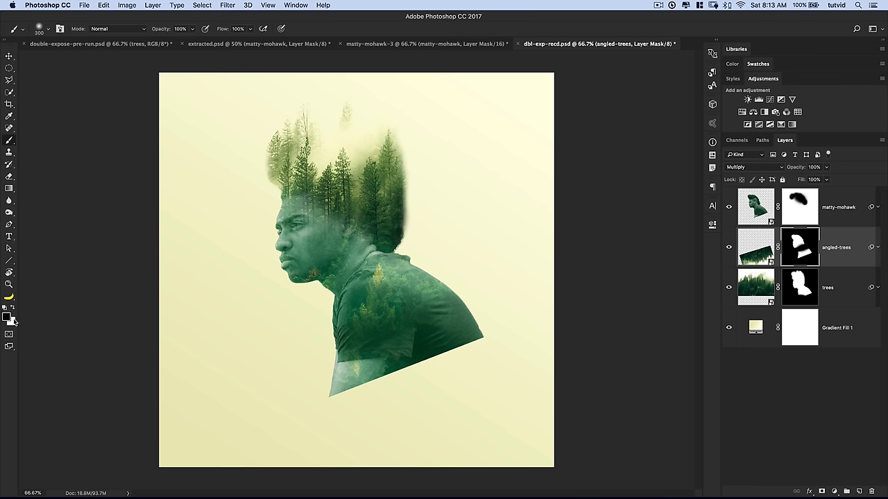
key(x)
key(bracketleft)
key(bracketleft)
key(bracketleft)
mouse_move(347, 412)
mouse_down()
mouse_move(421, 381)
mouse_move(476, 350)
mouse_move(472, 343)
mouse_move(498, 401)
mouse_move(487, 386)
mouse_move(476, 425)
mouse_move(441, 445)
mouse_move(416, 434)
mouse_move(416, 452)
mouse_move(383, 437)
mouse_move(358, 444)
mouse_move(336, 433)
mouse_move(334, 417)
mouse_move(325, 446)
mouse_move(338, 400)
mouse_up()
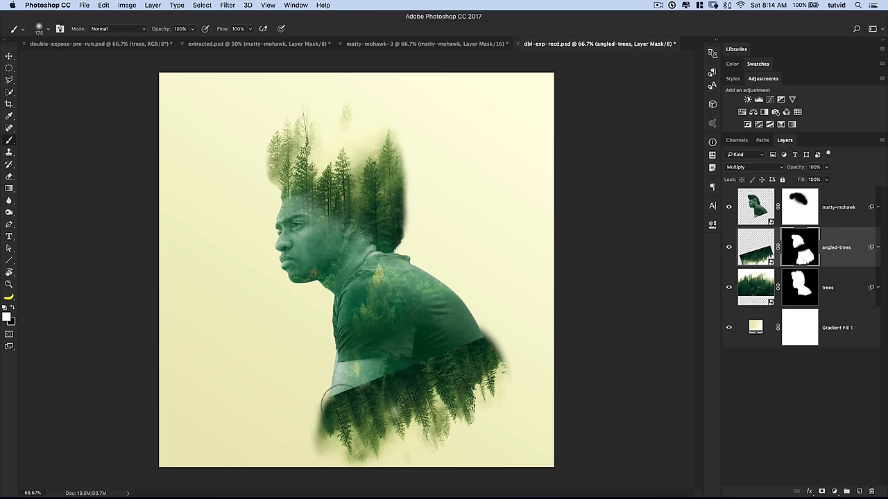
mouse_move(485, 343)
mouse_down()
mouse_move(502, 370)
mouse_move(483, 350)
mouse_move(500, 359)
mouse_move(511, 381)
mouse_up()
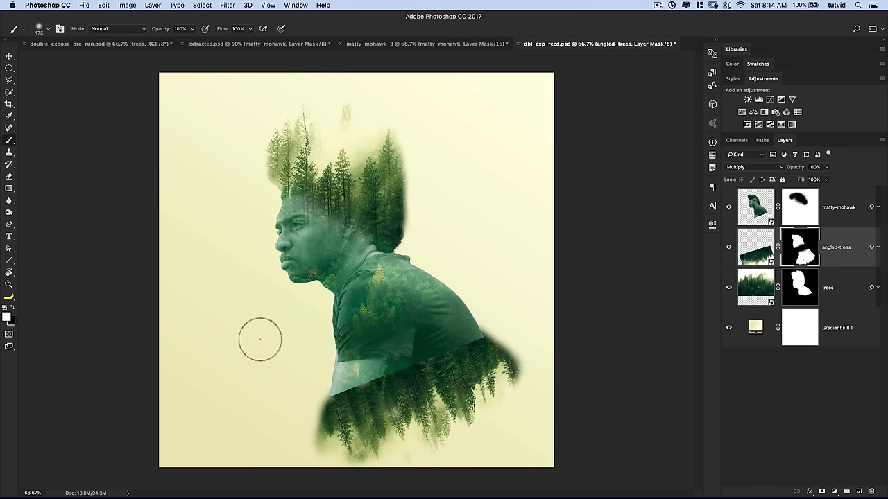
- Paint black on the angled-trees mask with a 175 px brush at 42% hardness to trim the forest's outer sides beneath the torso
key(x)
mouse_move(333, 401)
mouse_down()
mouse_move(298, 387)
mouse_move(298, 396)
mouse_up()
right_click(274, 250)
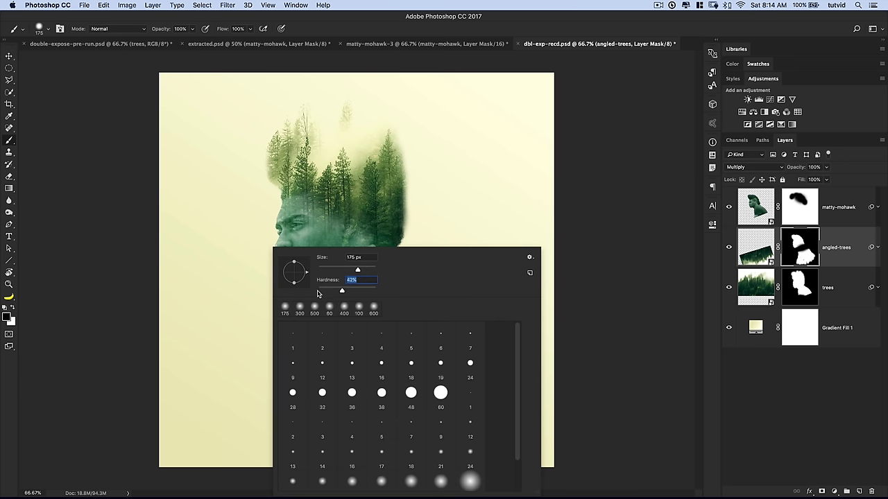
key(Return)
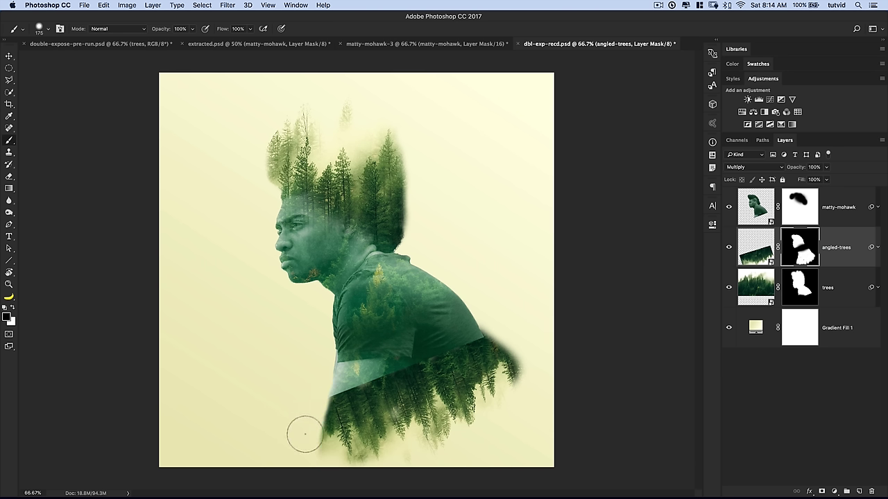
drag(325, 441, 335, 445)
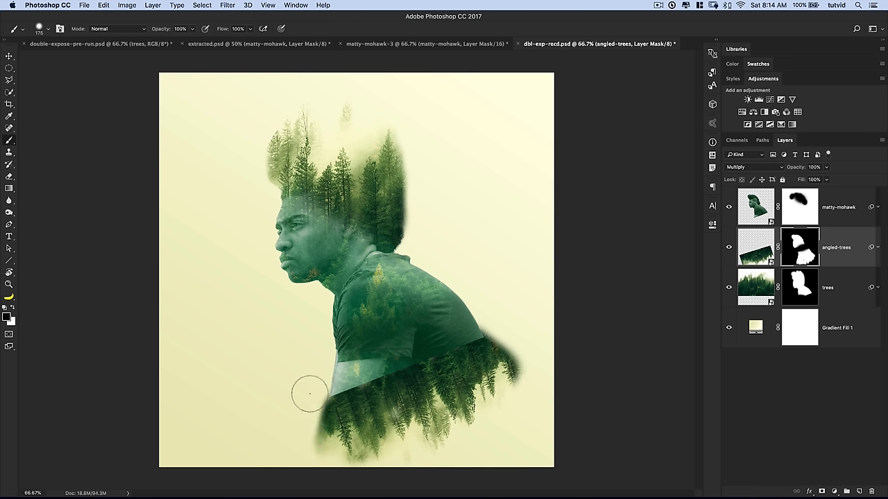
drag(308, 390, 297, 452)
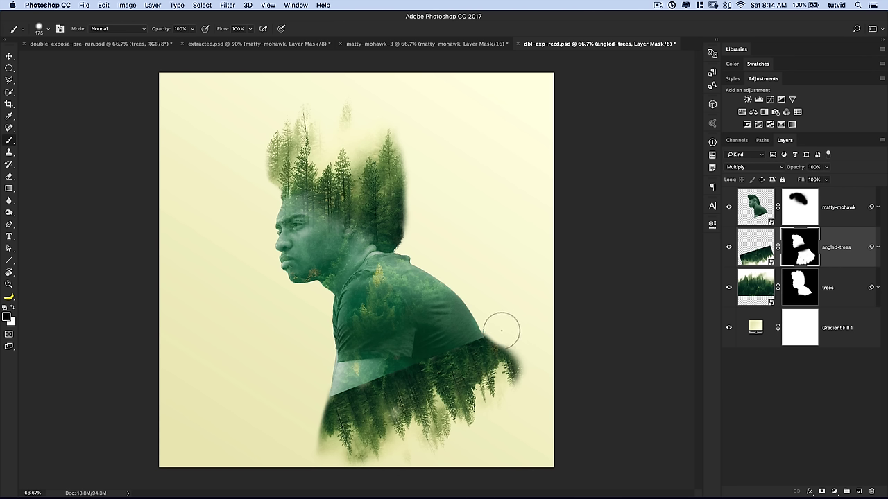
mouse_move(503, 337)
mouse_down()
mouse_move(529, 367)
mouse_move(515, 369)
mouse_up()
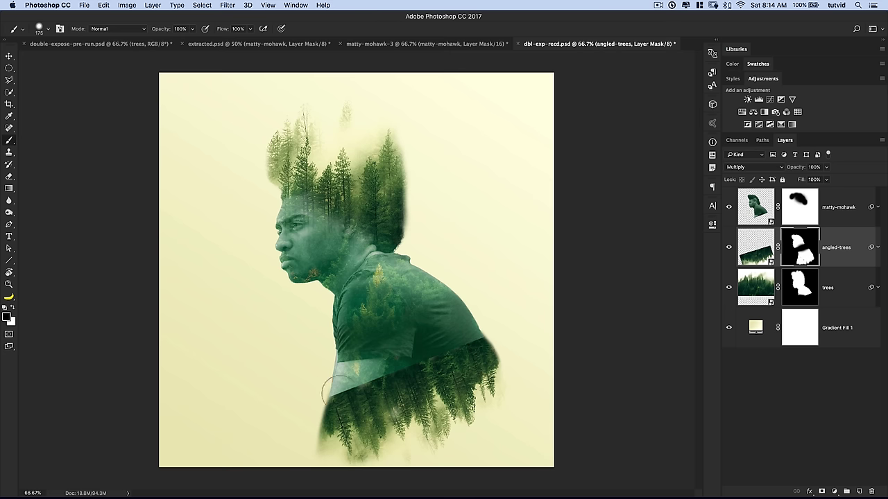
- Paint black on the matty-mohawk mask along the shirt's slanted lower edge, enlarging the soft brush to 300 px
click(801, 211)
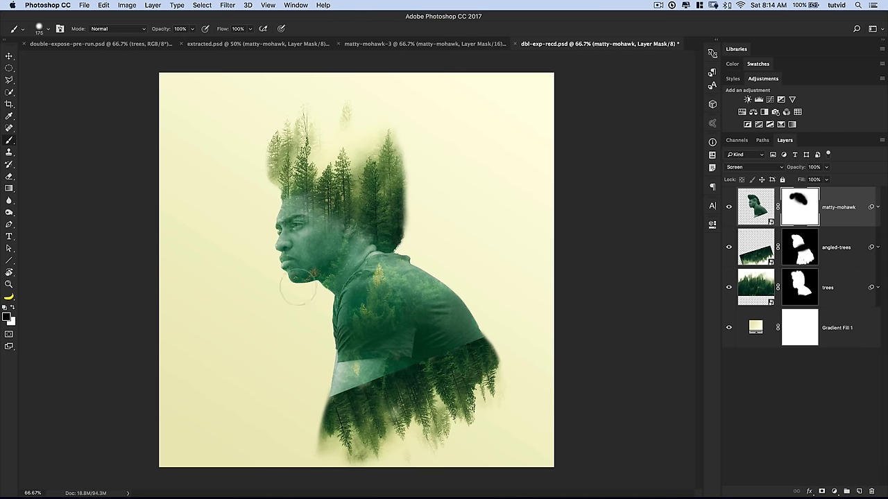
right_click(280, 316)
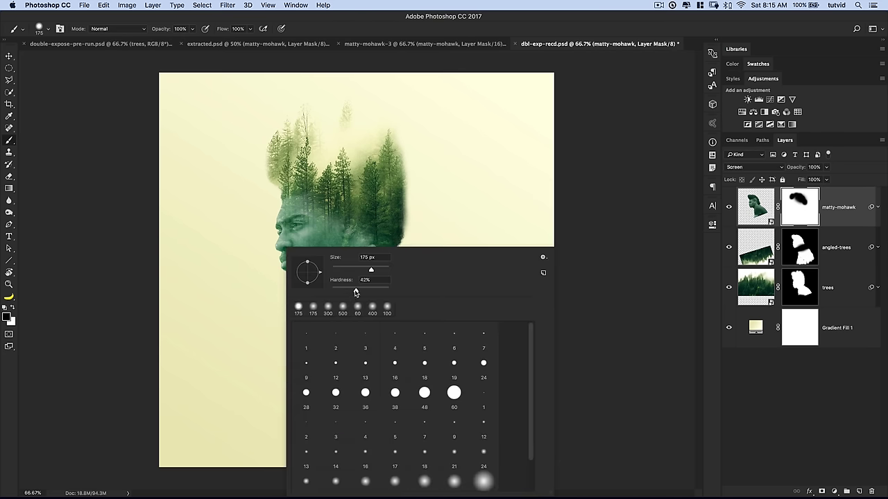
key(Return)
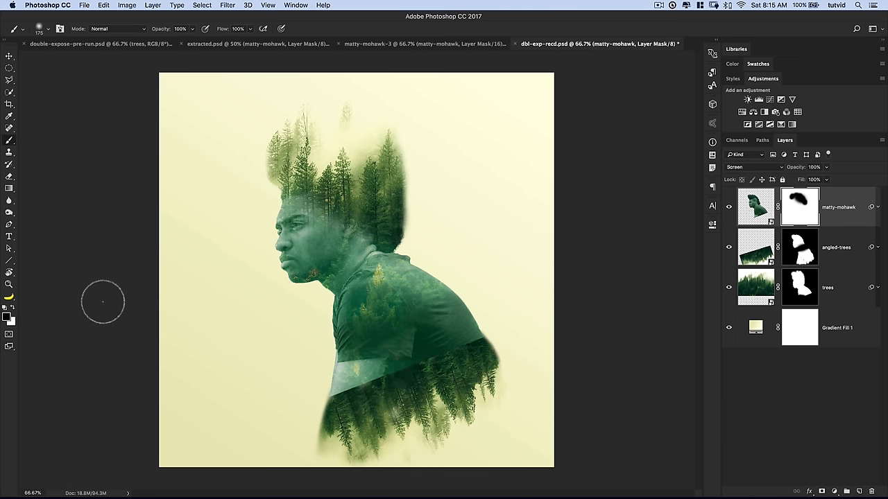
key(bracketright)
key(bracketright)
mouse_move(405, 387)
mouse_down()
mouse_move(334, 417)
mouse_move(394, 382)
mouse_move(339, 411)
mouse_move(338, 402)
mouse_move(480, 346)
mouse_move(441, 367)
mouse_up()
key(bracketright)
key(bracketright)
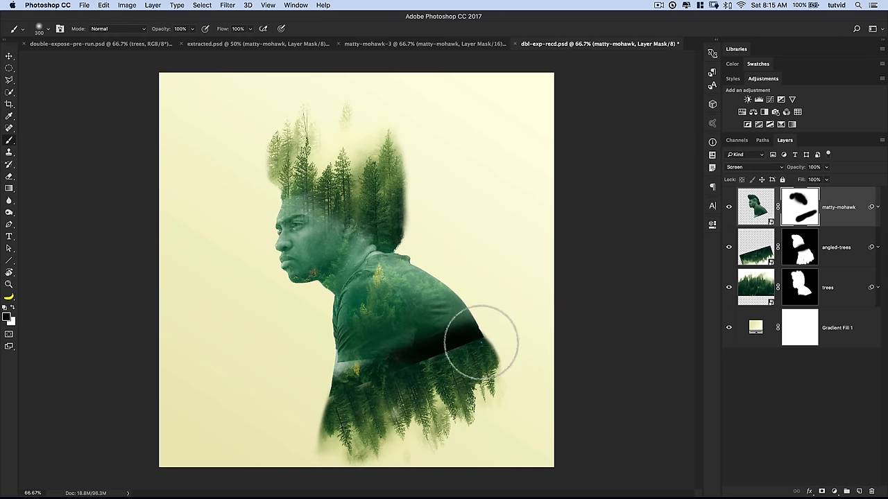
- Paint black on the trees mask with a 300 px brush to remove the dark band across the lower torso
click(760, 254)
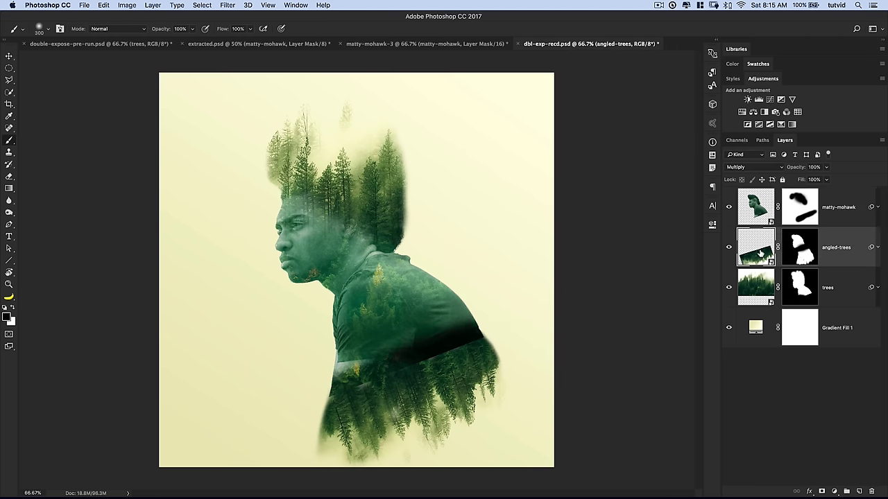
click(754, 288)
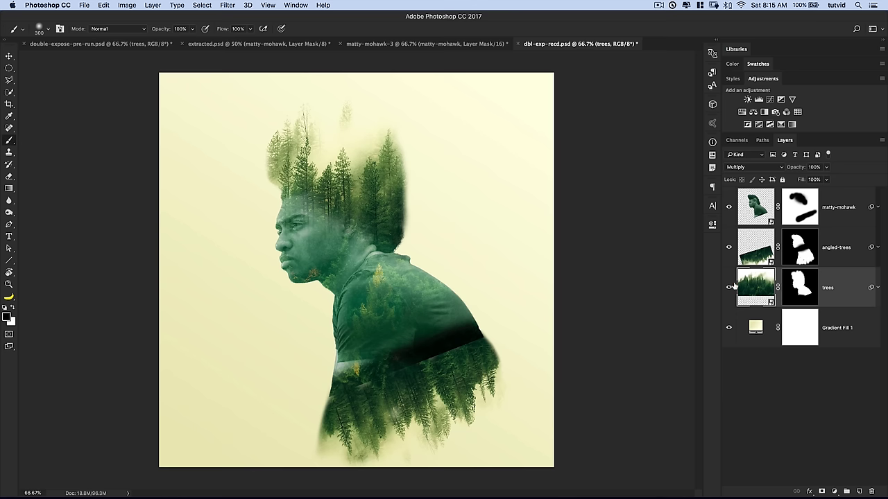
click(813, 286)
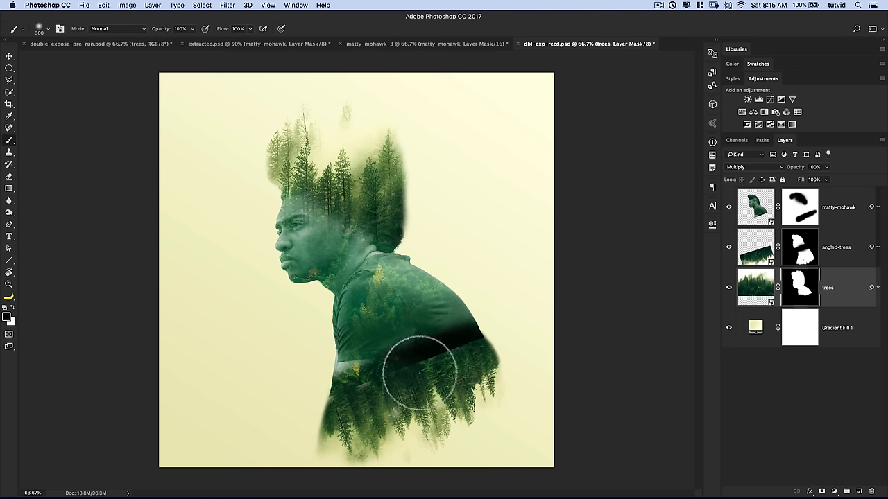
mouse_move(466, 353)
mouse_down()
mouse_move(407, 368)
mouse_move(468, 353)
mouse_move(353, 396)
mouse_move(335, 433)
mouse_up()
- Try hiding the angled trees at the torso's lower front edge with 300 px black, and switch to white at 80 px
click(796, 254)
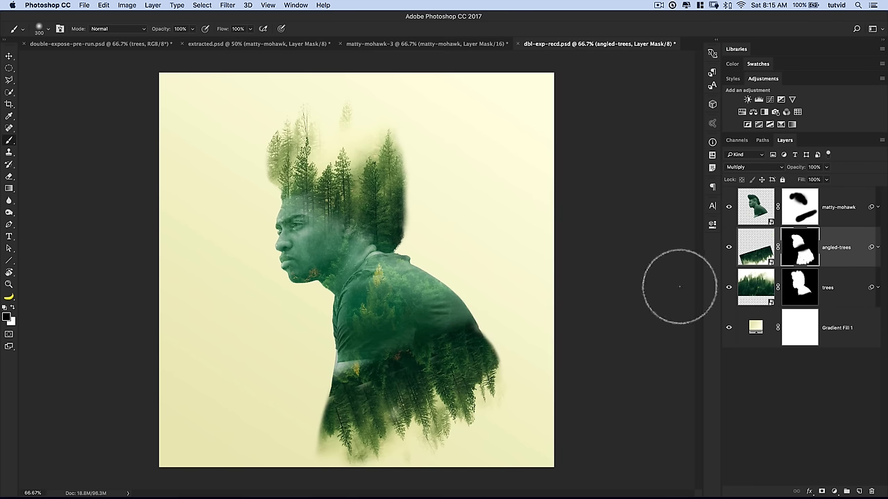
mouse_move(359, 372)
mouse_down()
mouse_move(339, 398)
mouse_move(448, 355)
mouse_move(432, 363)
mouse_move(446, 372)
mouse_move(410, 371)
mouse_move(318, 407)
mouse_up()
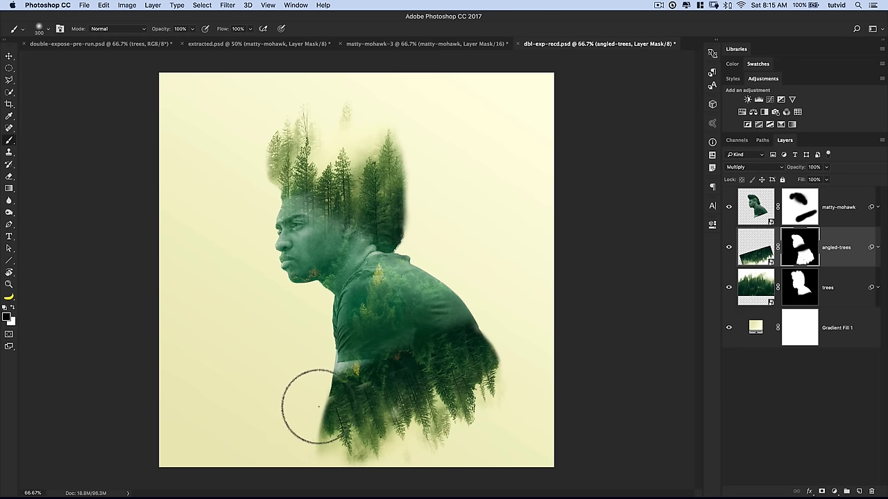
key(x)
key(bracketleft)
key(bracketleft)
key(bracketleft)
key(bracketleft)
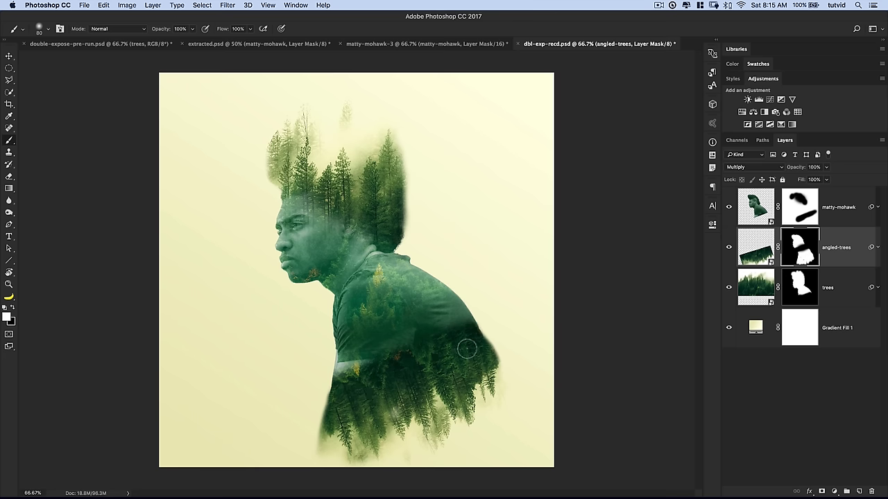
- Paint black on the matty-mohawk and trees masks with a 500 px brush at 41% opacity to fade the lower back into the forest
key(bracketright)
key(bracketright)
key(bracketright)
click(803, 212)
key(bracketright)
key(bracketright)
key(bracketright)
key(bracketright)
key(bracketright)
key(bracketright)
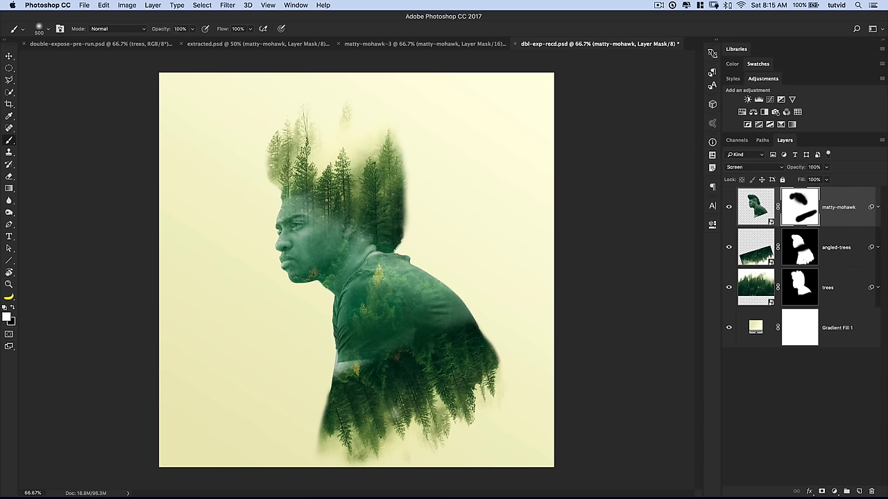
drag(163, 29, 135, 35)
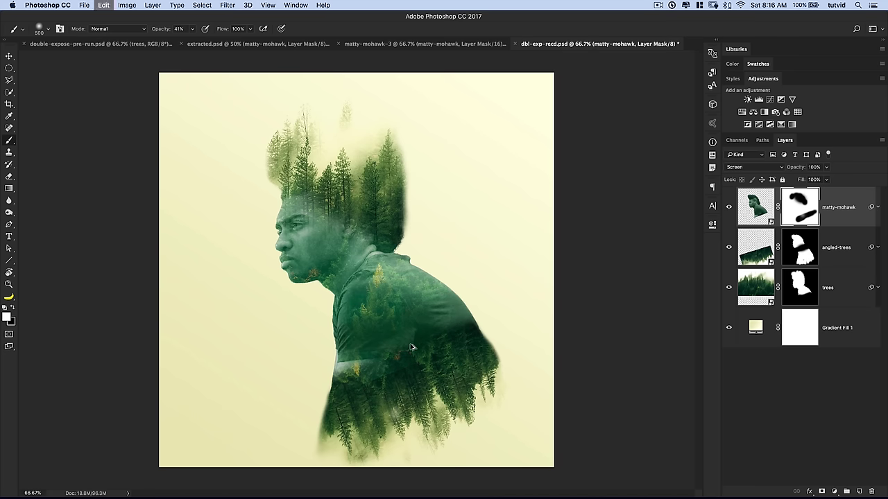
key(alt+bracketleft)
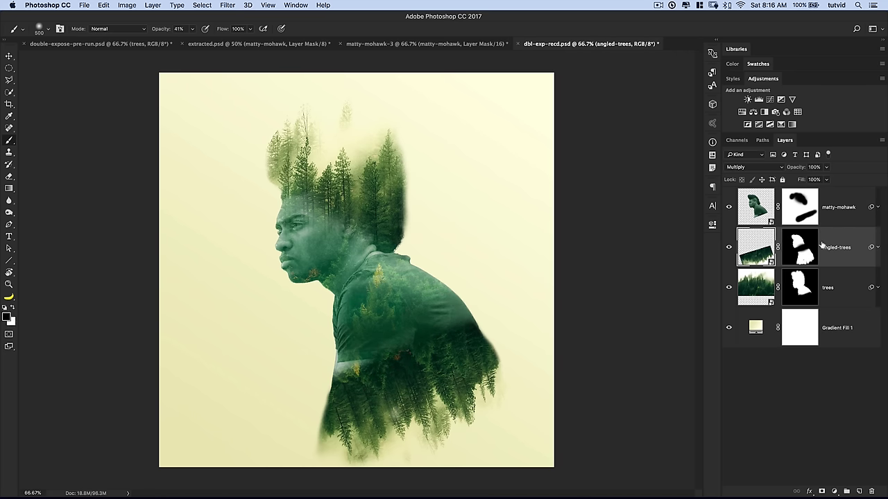
click(804, 208)
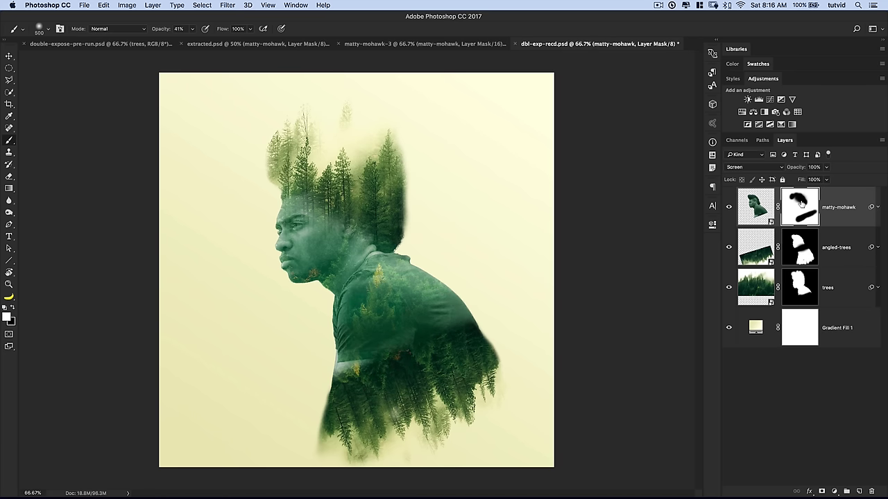
key(x)
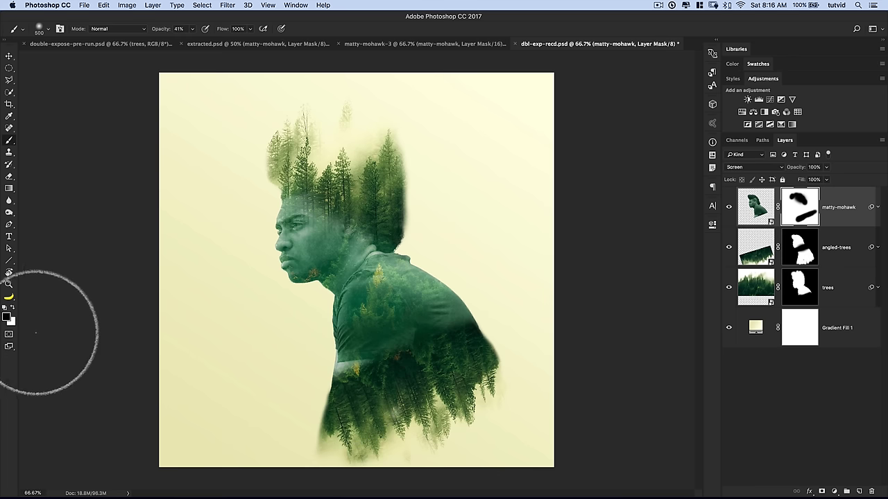
mouse_move(432, 344)
mouse_down()
mouse_move(446, 323)
mouse_move(448, 331)
mouse_up()
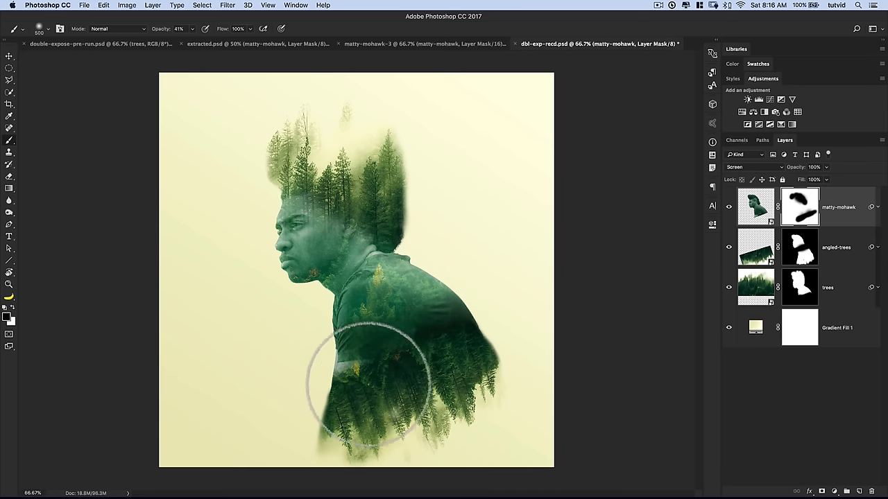
click(804, 290)
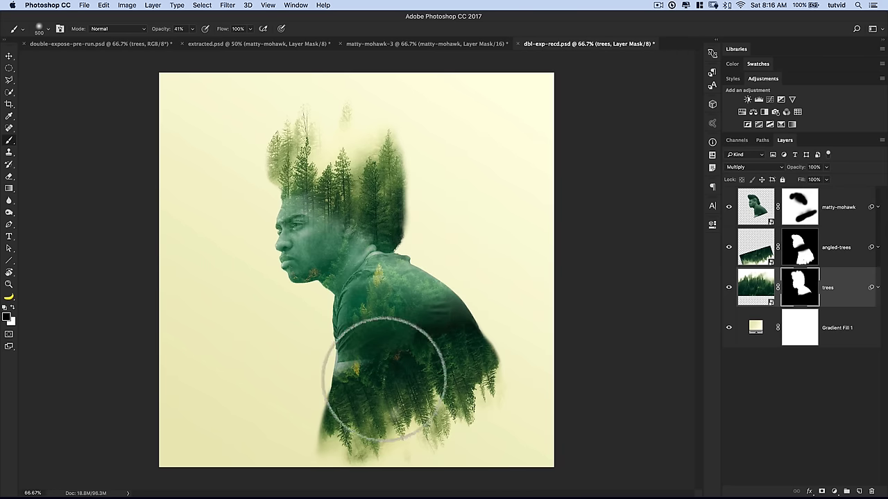
mouse_move(439, 332)
mouse_down()
mouse_move(496, 317)
mouse_move(428, 310)
mouse_move(460, 327)
mouse_up()
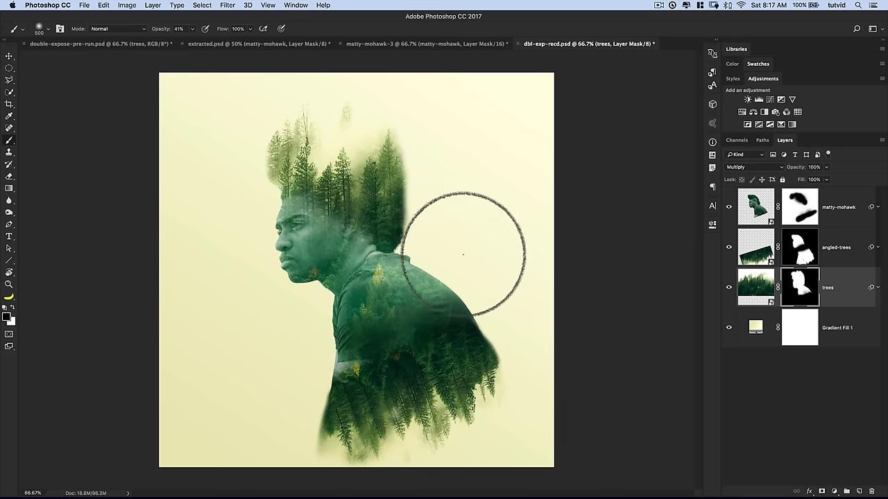
- Set the angled-trees layer's opacity to 93%
click(750, 203)
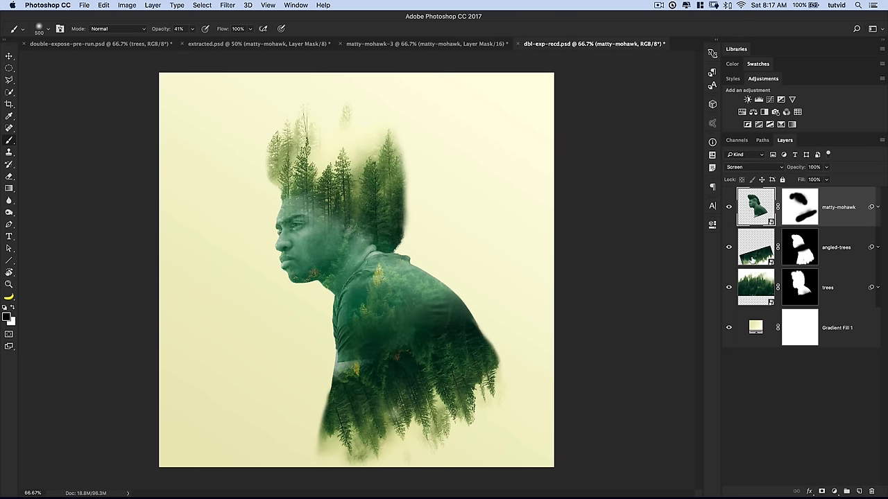
click(758, 249)
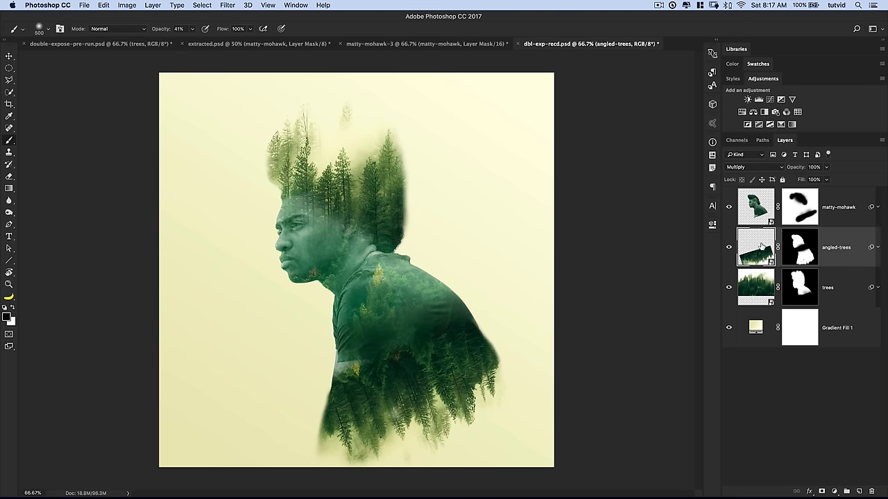
drag(795, 169, 789, 167)
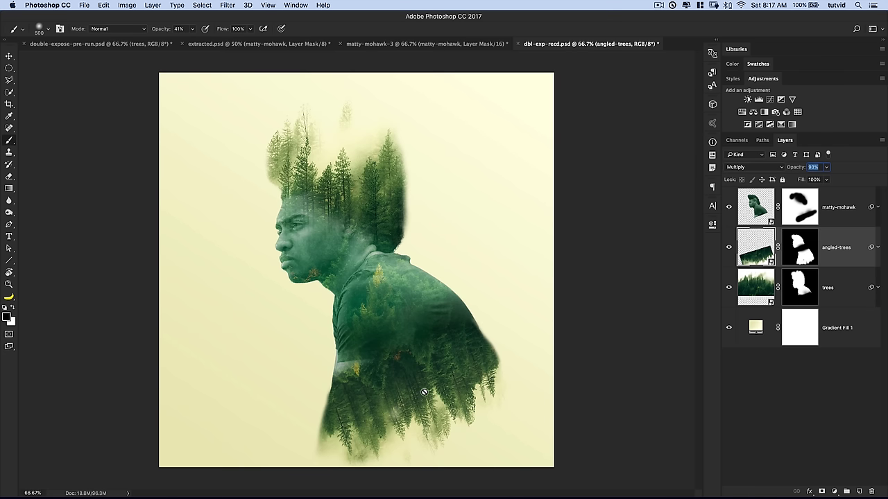
- Try masking treetops beneath the torso on the angled-trees mask with a 125 px brush at 100% opacity, switching from black to white
click(804, 253)
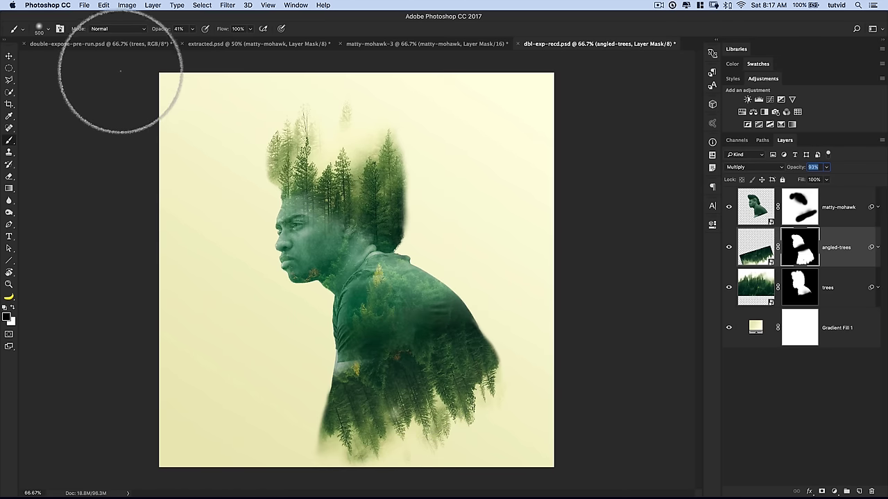
drag(161, 30, 222, 28)
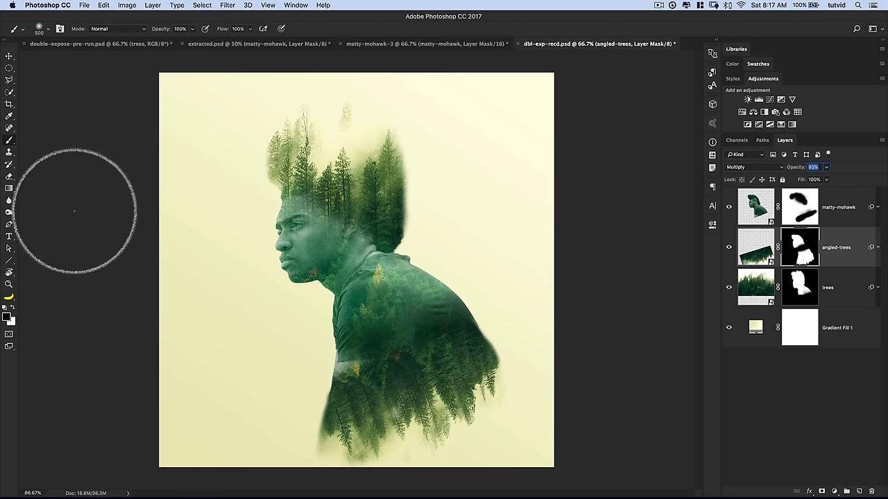
key(bracketleft)
key(bracketleft)
key(bracketleft)
key(bracketleft)
key(bracketleft)
key(bracketleft)
key(bracketleft)
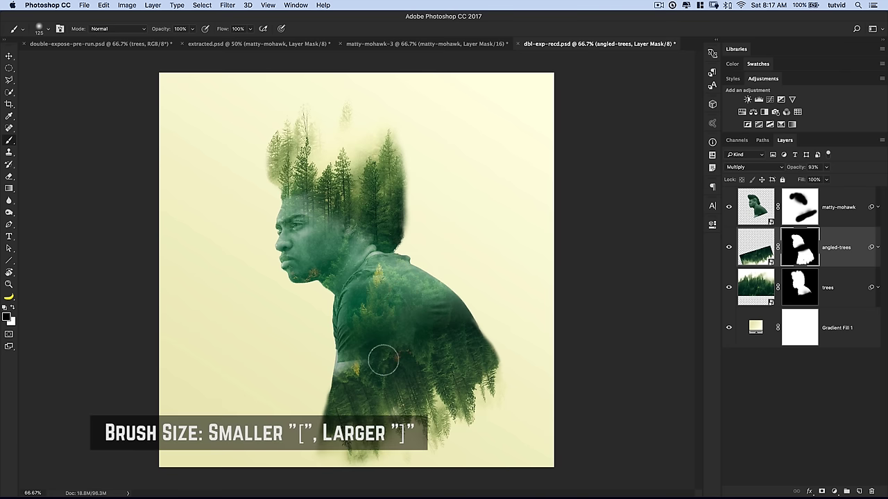
click(12, 308)
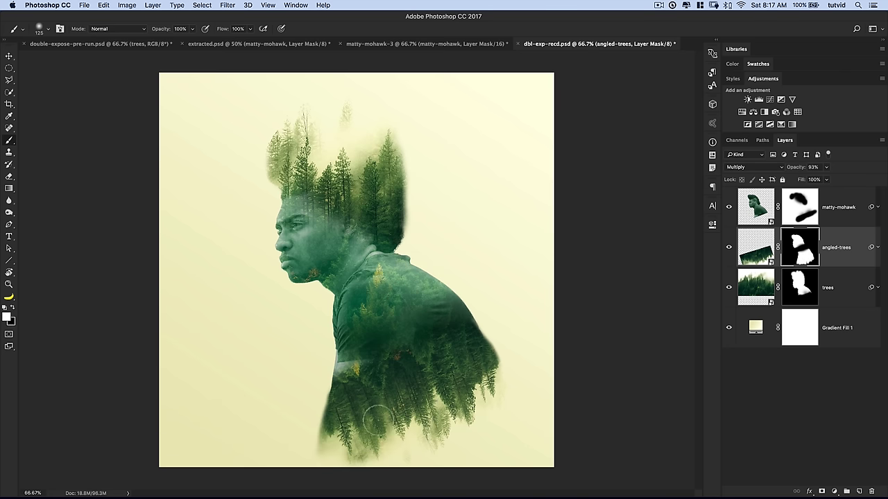
- Duplicate the matty-mohawk layer and remove the smart filters from the upper copy
click(754, 207)
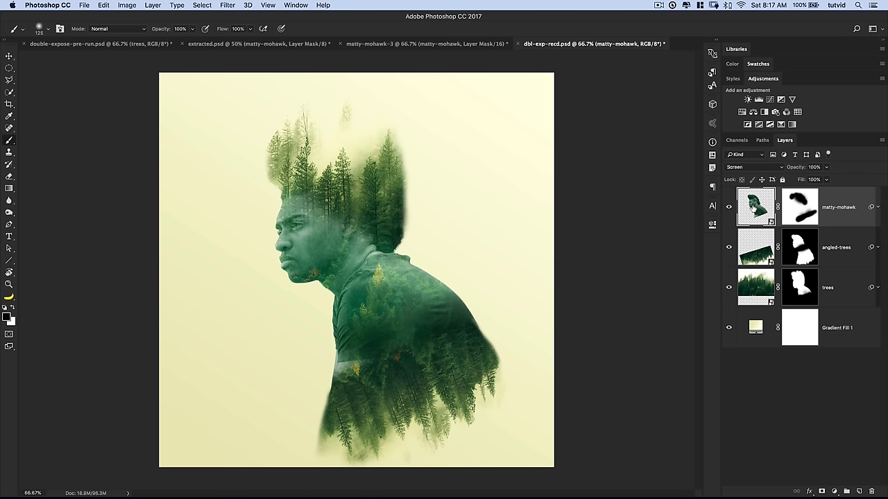
drag(754, 207, 858, 491)
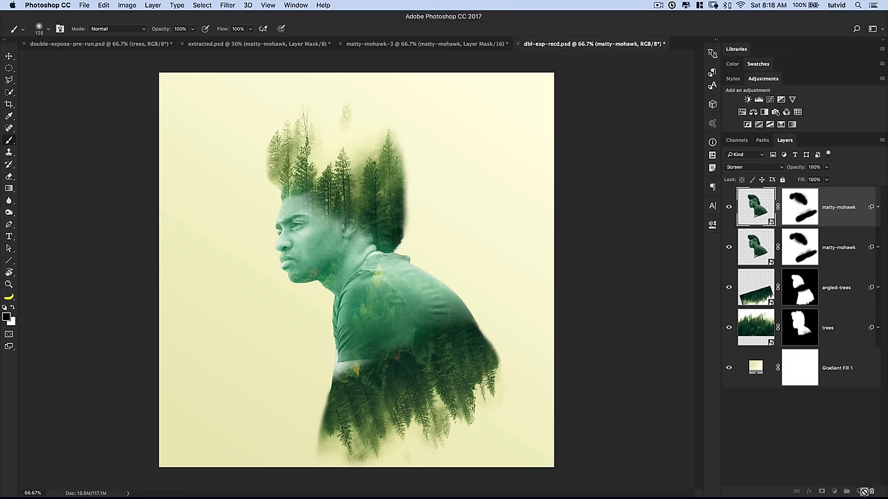
key(super+i)
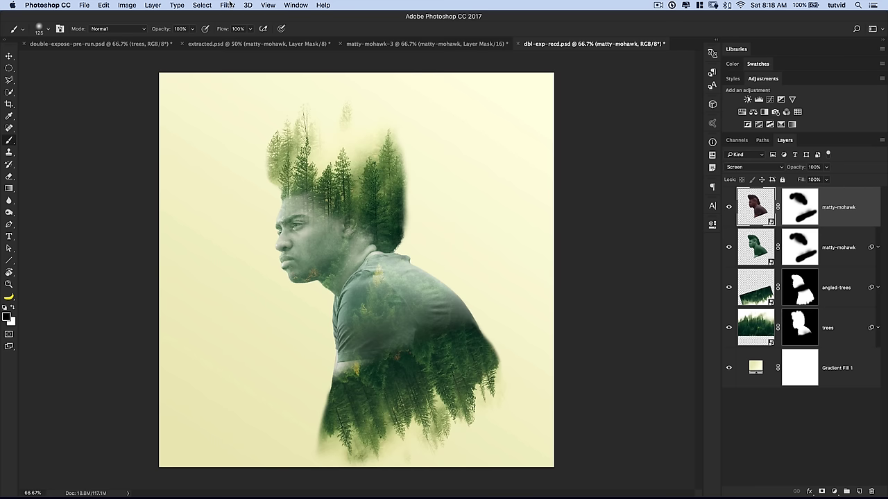
- Apply a High Pass filter with a 50-pixel radius to the upper matty-mohawk layer
click(230, 4)
mouse_move(262, 196)
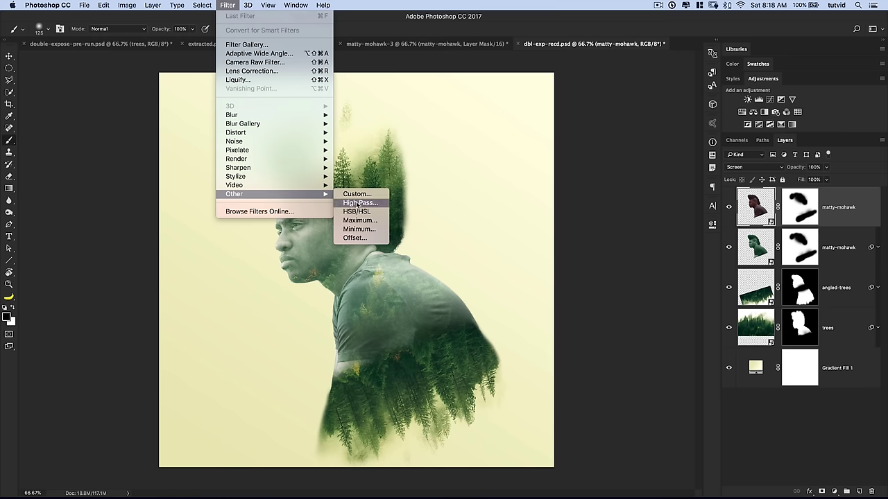
click(356, 203)
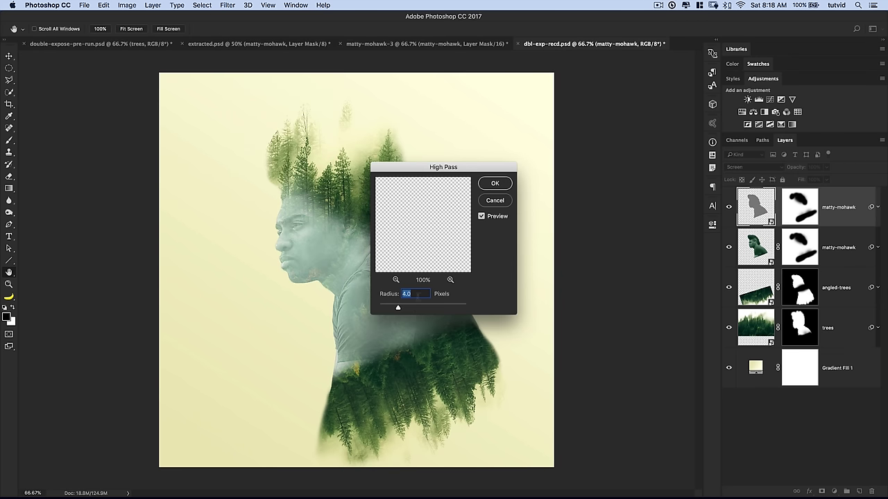
text(50)
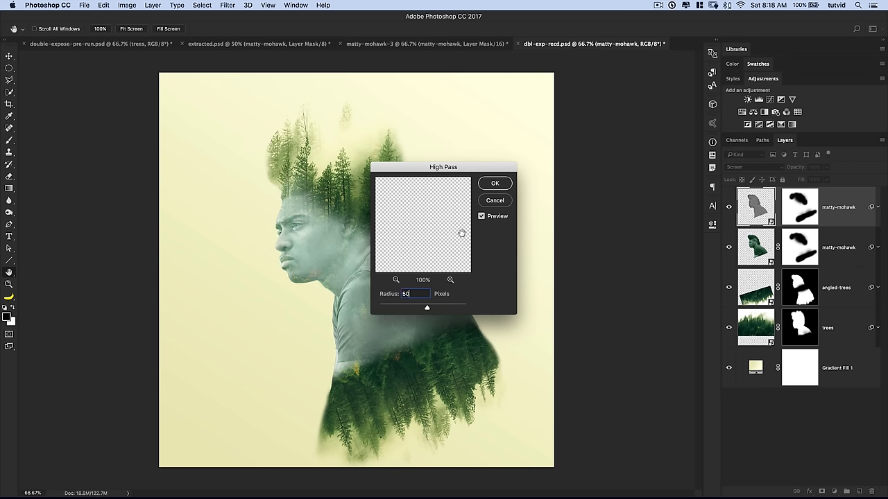
click(494, 185)
- Set the upper matty-mohawk layer to Overlay blending, compare it on and off, and reduce its opacity to 46%
click(756, 167)
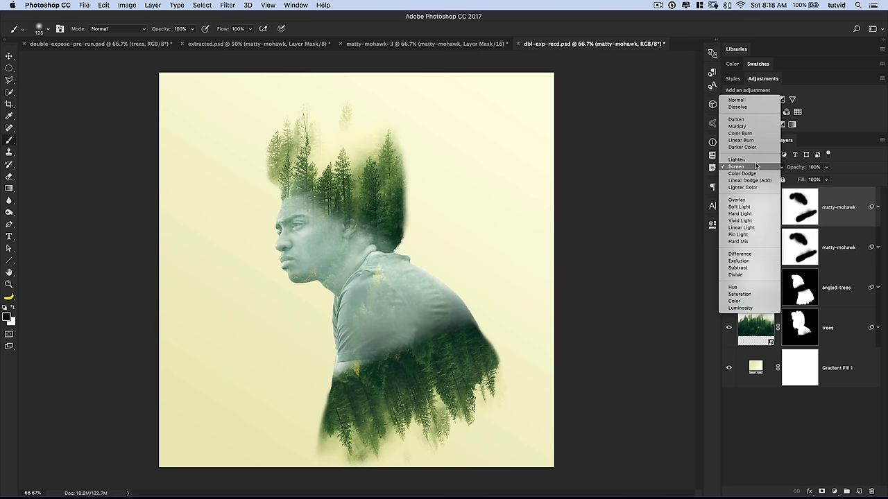
click(752, 200)
click(729, 208)
click(729, 208)
click(729, 208)
click(729, 209)
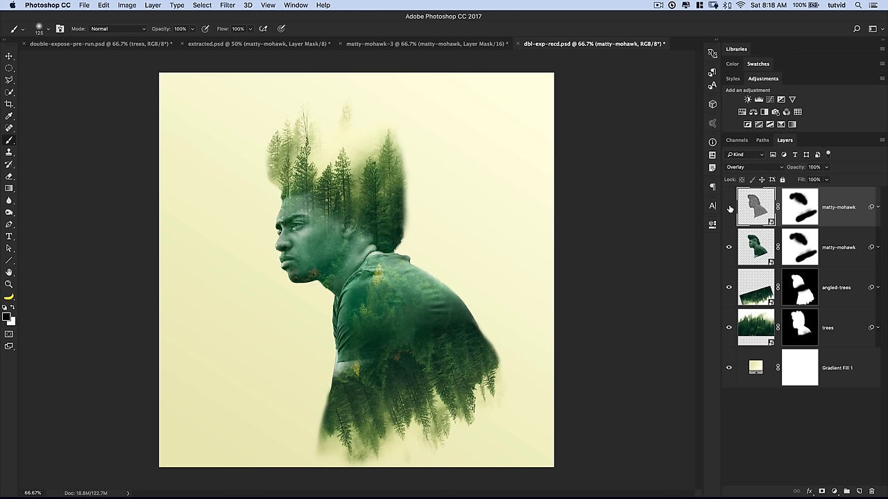
click(729, 209)
click(729, 208)
drag(799, 171, 789, 167)
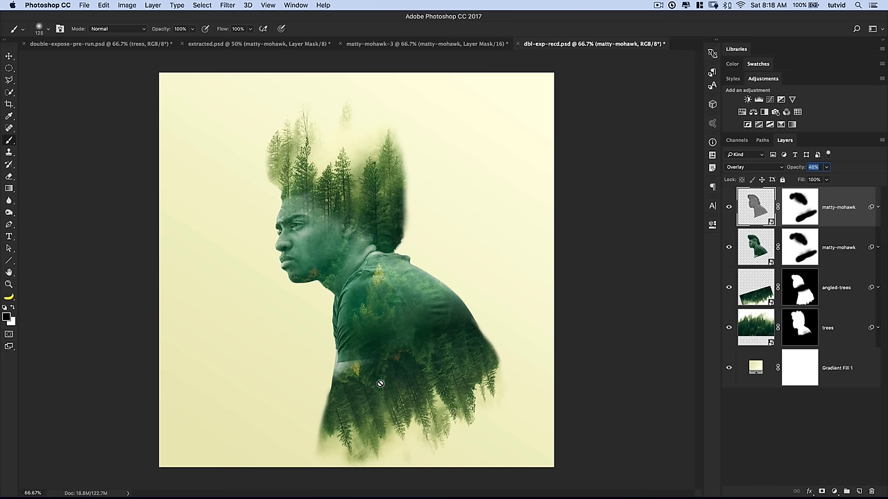
- Stamp the trees, angled-trees and both matty-mohawk layers into a merged copy on top and desaturate that copy
click(828, 324)
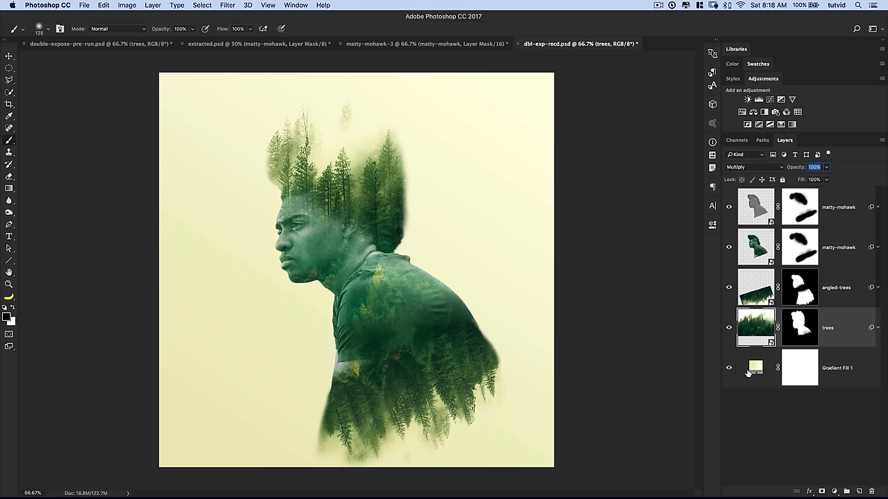
shift+click(837, 209)
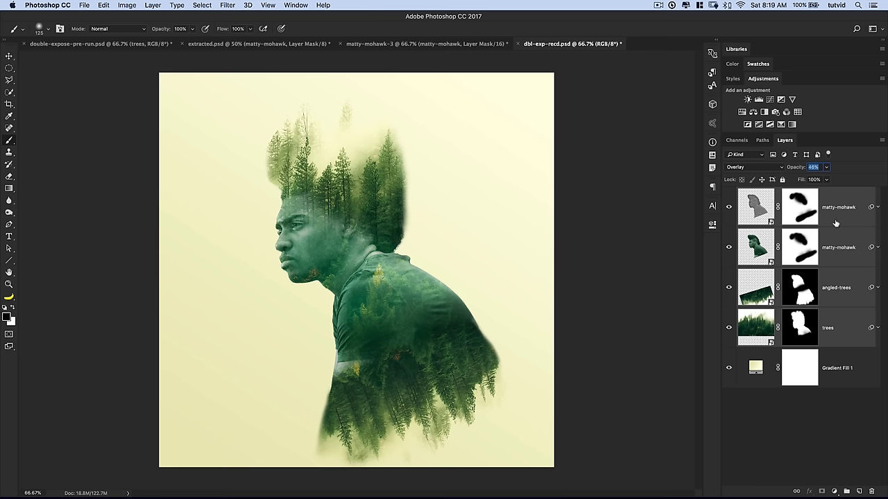
key(ctrl+alt+e)
key(v)
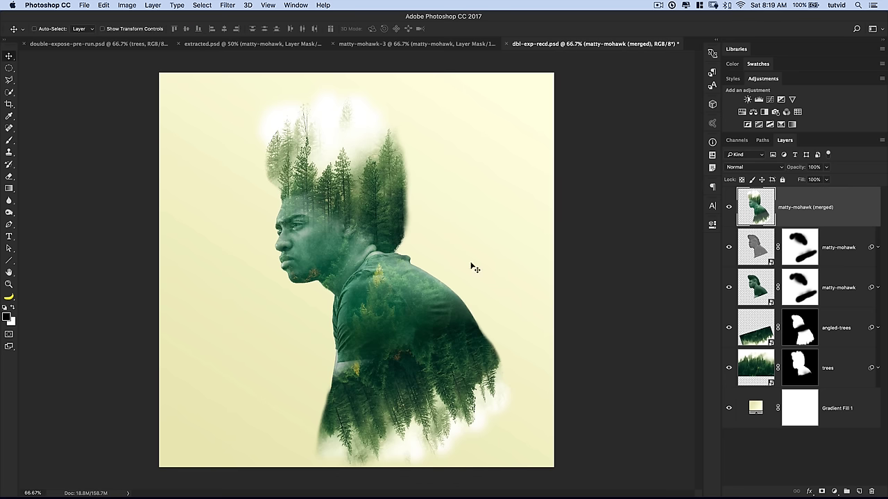
click(125, 6)
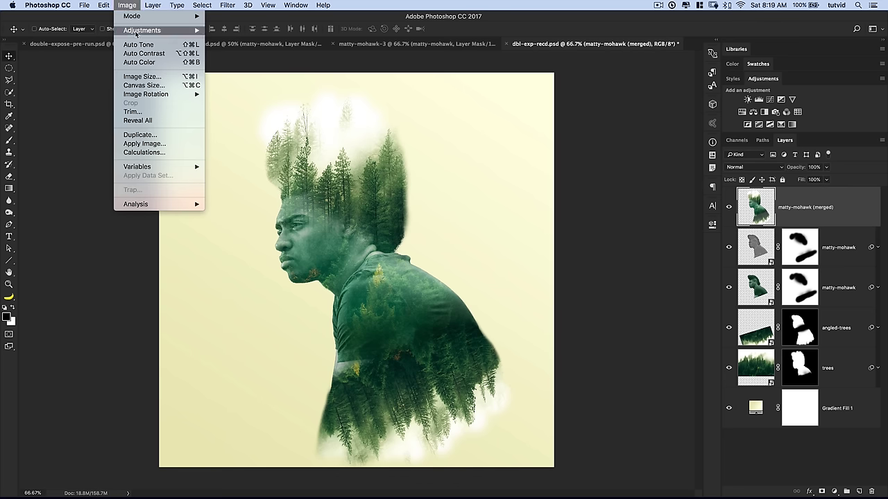
mouse_move(142, 30)
click(254, 216)
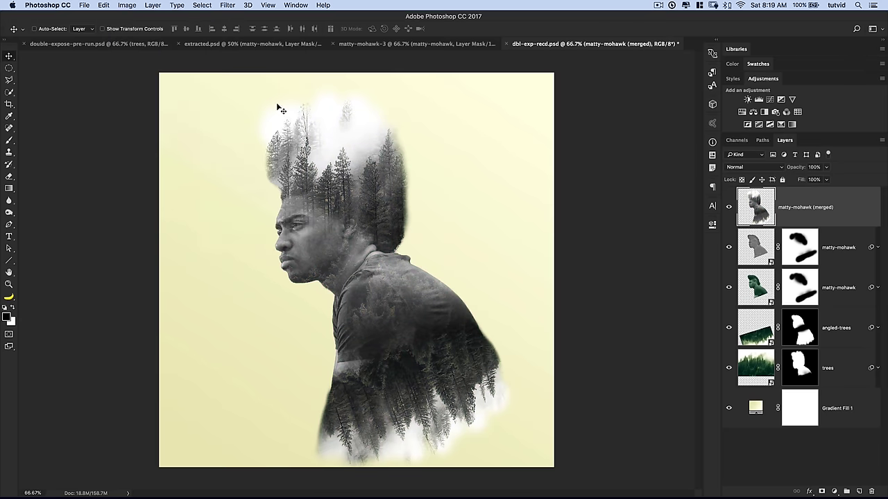
- Apply a High Pass filter with a 5-pixel radius to the desaturated merged layer
click(226, 6)
mouse_move(277, 193)
click(358, 203)
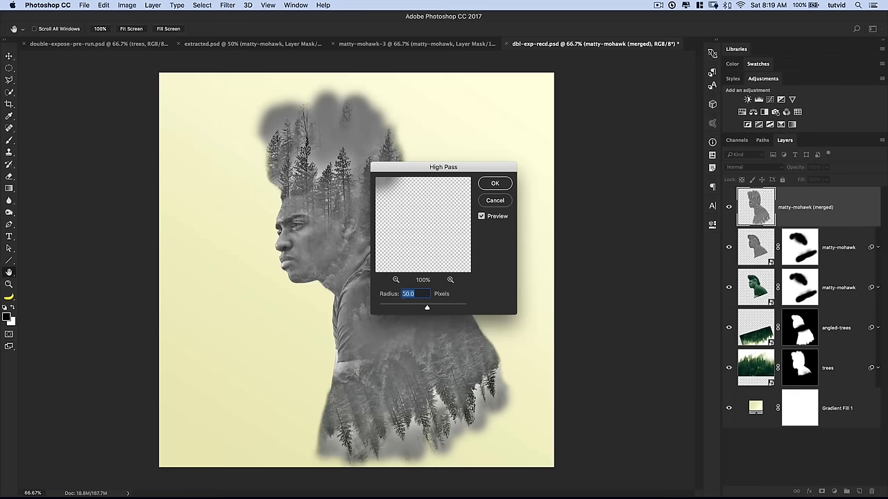
text(5)
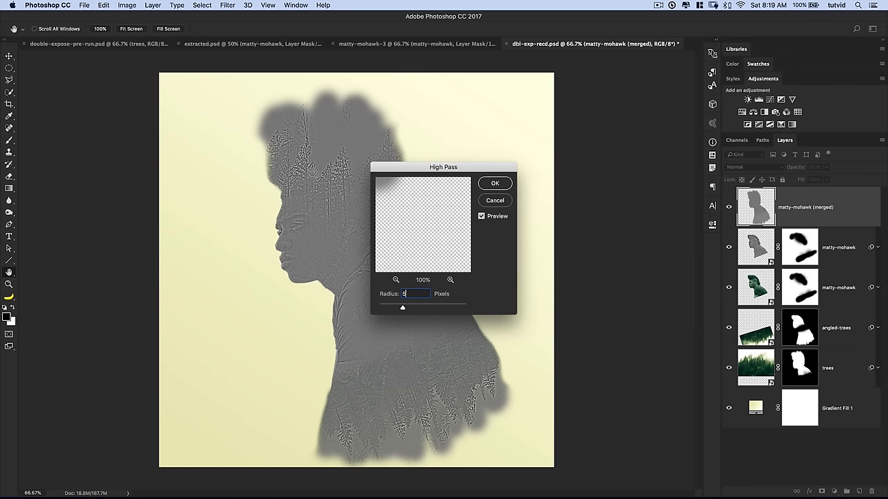
click(495, 183)
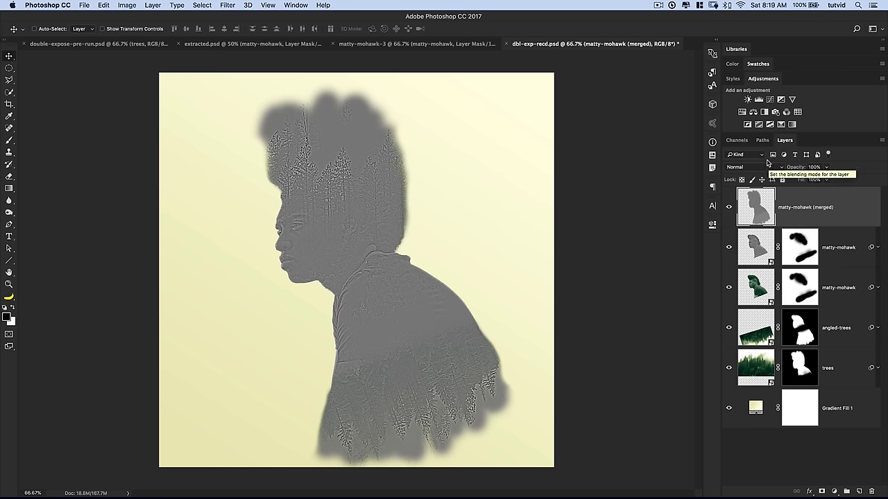
- Set the merged layer to Overlay at 36% opacity and compare the sharpening on and off
click(763, 167)
click(735, 266)
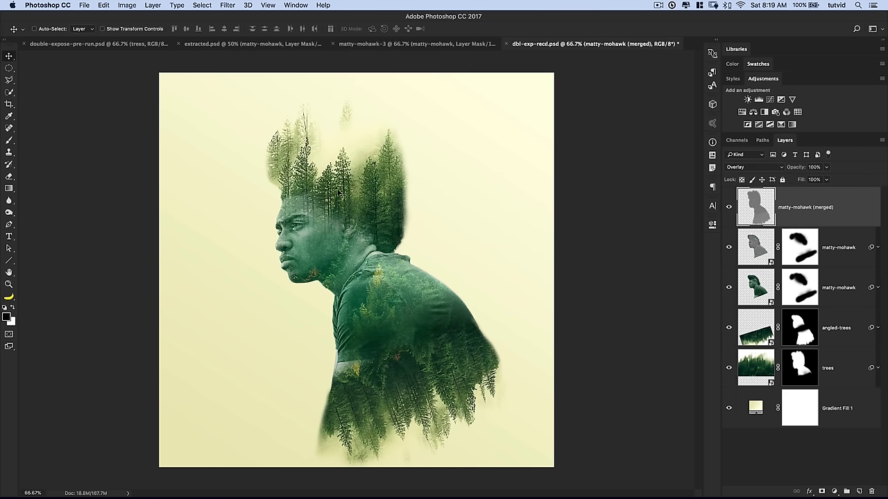
drag(799, 171, 777, 170)
click(729, 208)
click(729, 208)
click(729, 208)
click(729, 207)
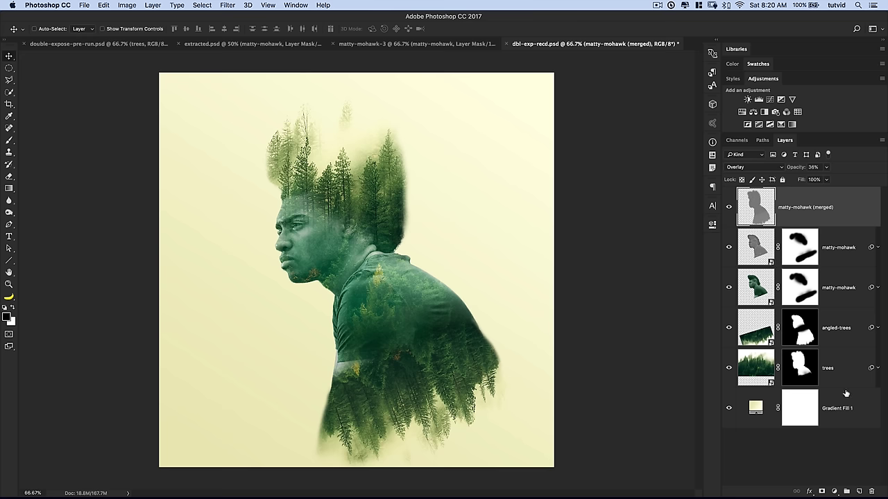
- Add a new layer named flare above the merged layer
click(859, 491)
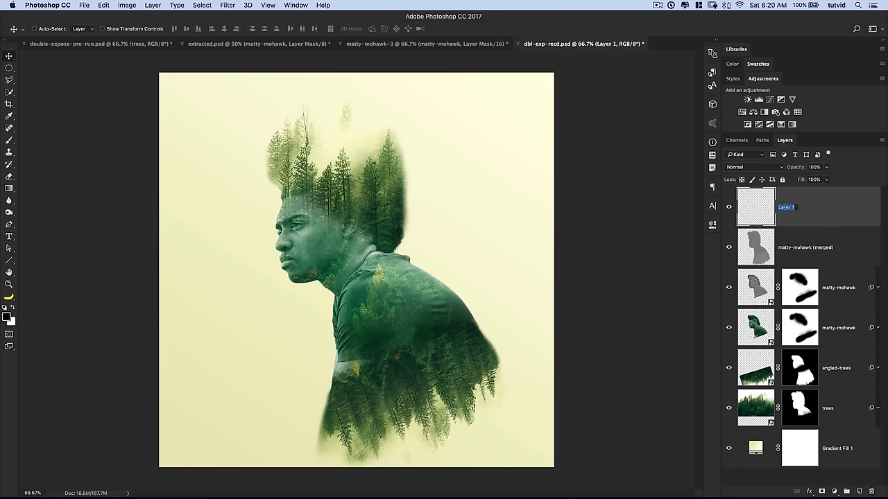
text(flare)
key(Return)
- Paint one soft white dab over the man's neck on the flare layer with a brush about 800 px in size
click(9, 140)
click(12, 308)
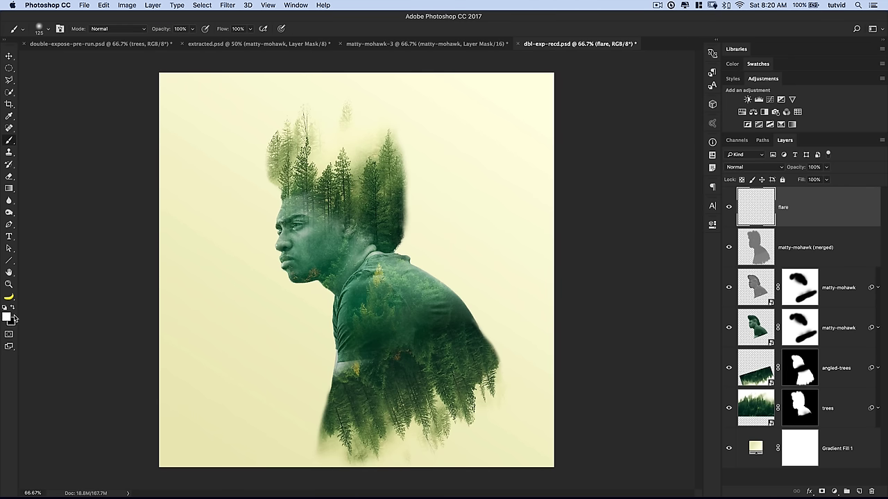
key(bracketright)
key(bracketright)
key(bracketright)
key(bracketright)
key(bracketright)
key(bracketright)
key(bracketright)
key(bracketright)
key(bracketright)
key(bracketright)
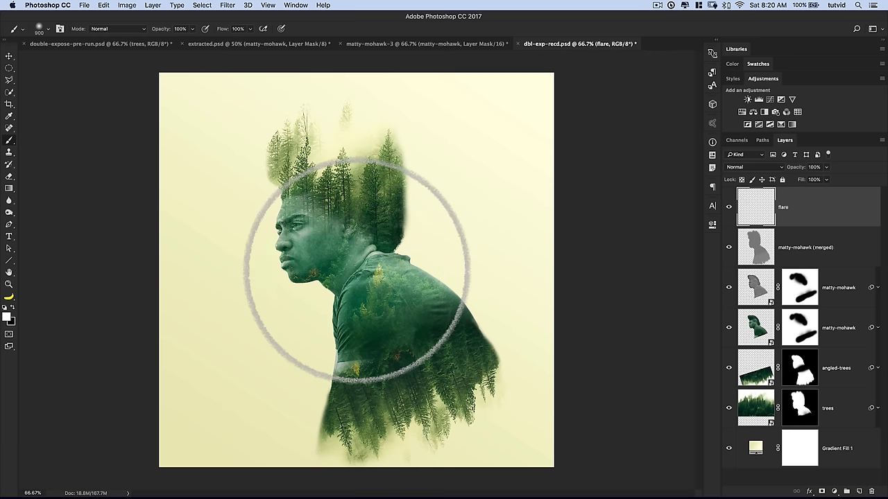
click(357, 270)
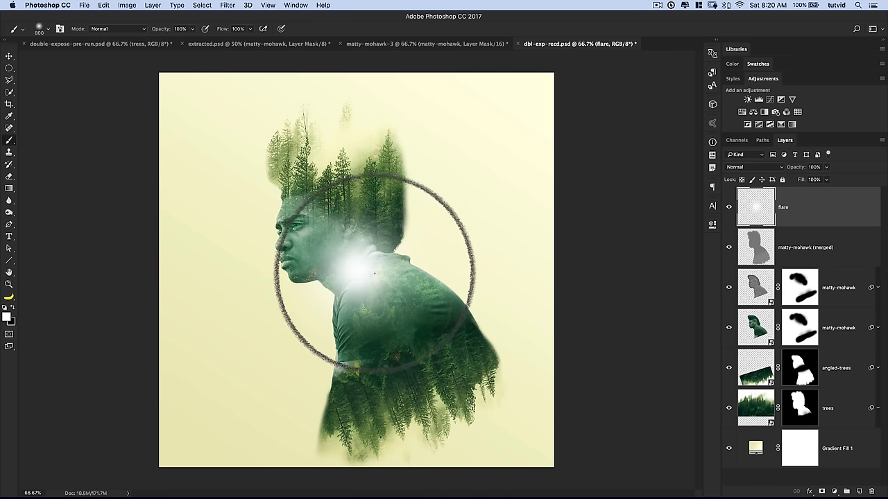
- Duplicate the flare layer, hide the upper copy and select the lower one
key(ctrl+j)
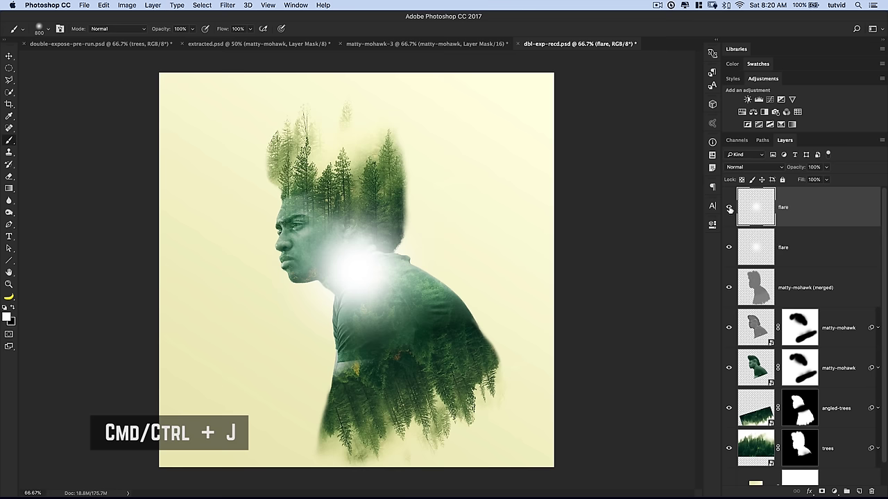
click(729, 208)
click(775, 255)
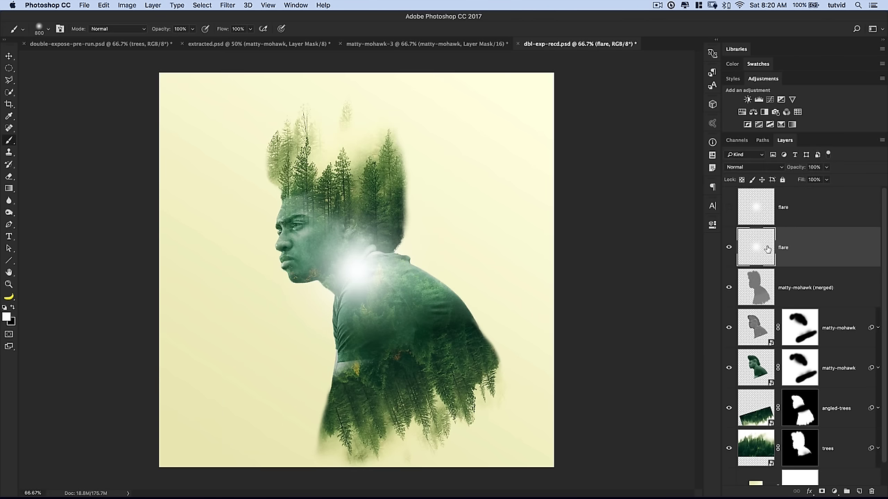
- Enlarge the lower flare around its center to about 158% with Free Transform
click(103, 5)
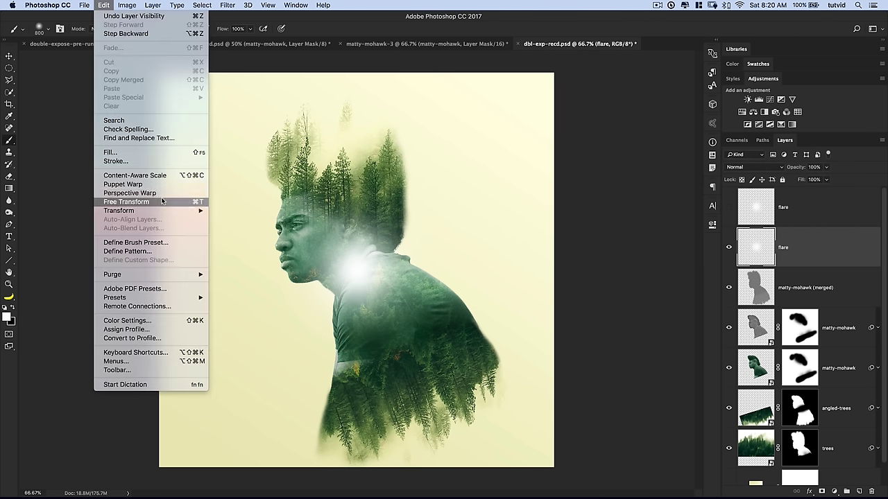
click(162, 201)
drag(459, 172, 532, 124)
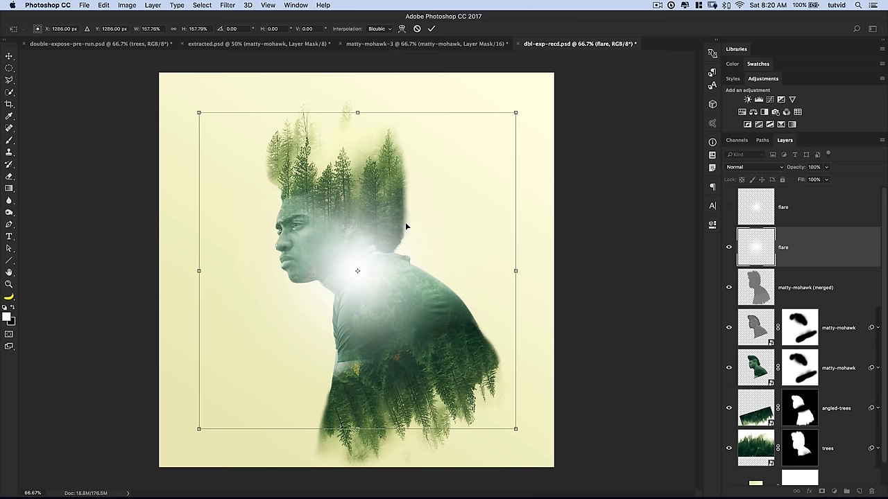
click(432, 30)
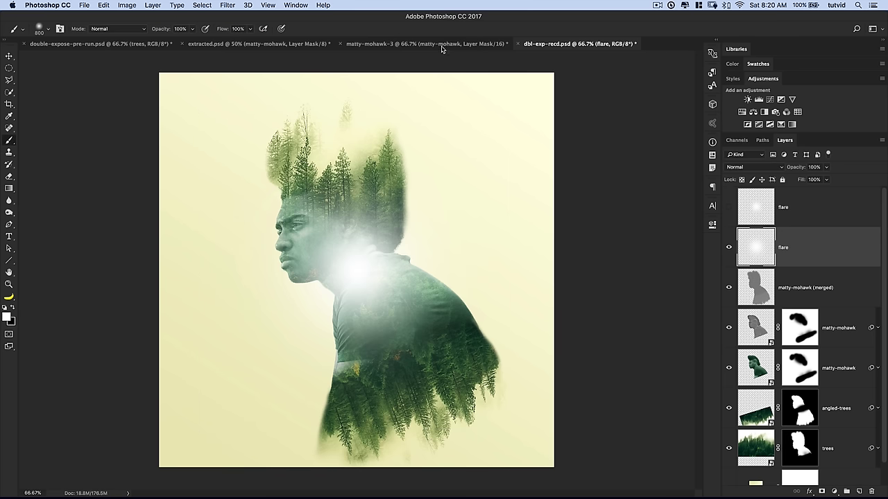
- Colorize the lower flare orange using Hue/Saturation with hue 41, saturation 100 and lightness -46
click(127, 5)
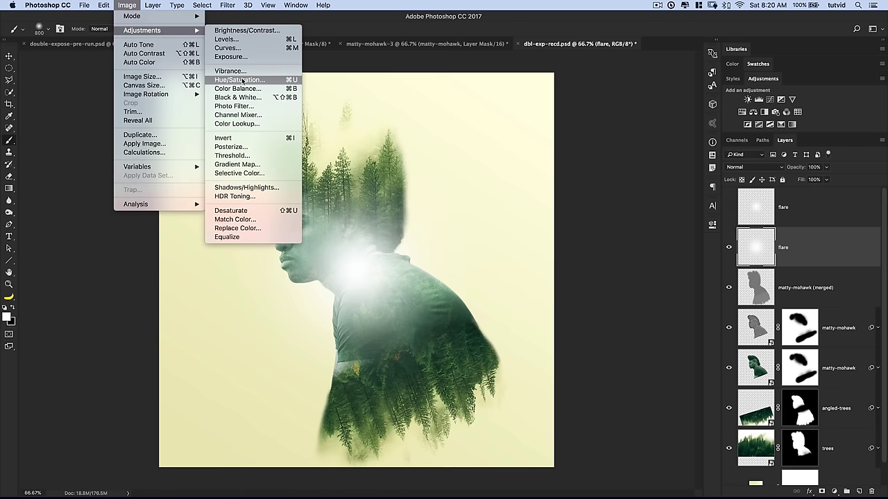
click(244, 81)
click(749, 363)
drag(663, 361, 719, 343)
drag(617, 315, 629, 317)
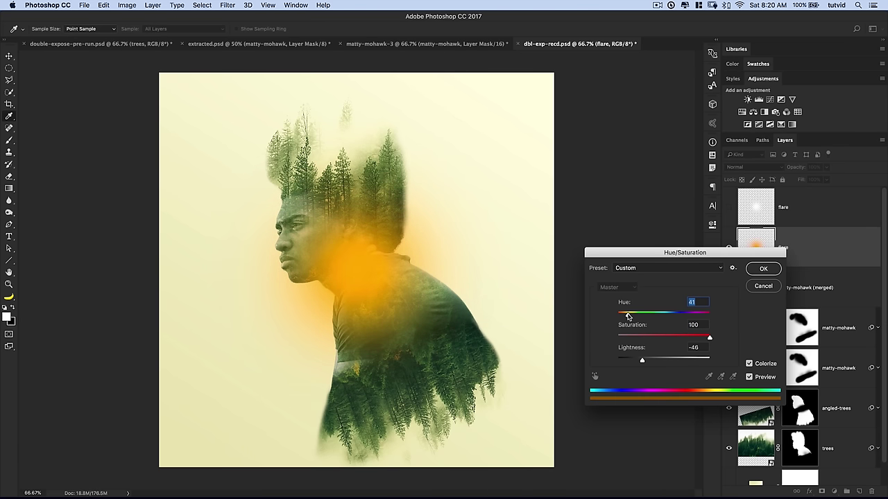
click(761, 271)
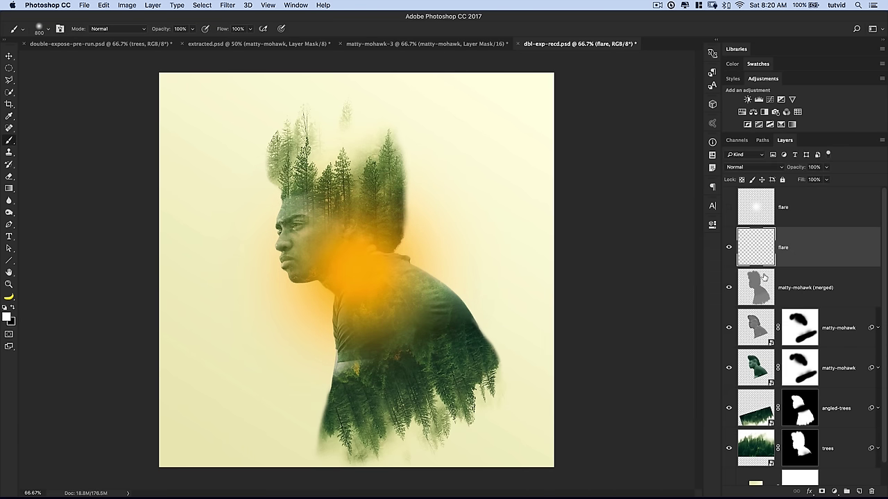
- Show the upper white flare again and set the orange flare layer's blend mode to Screen
click(729, 208)
click(781, 206)
click(762, 251)
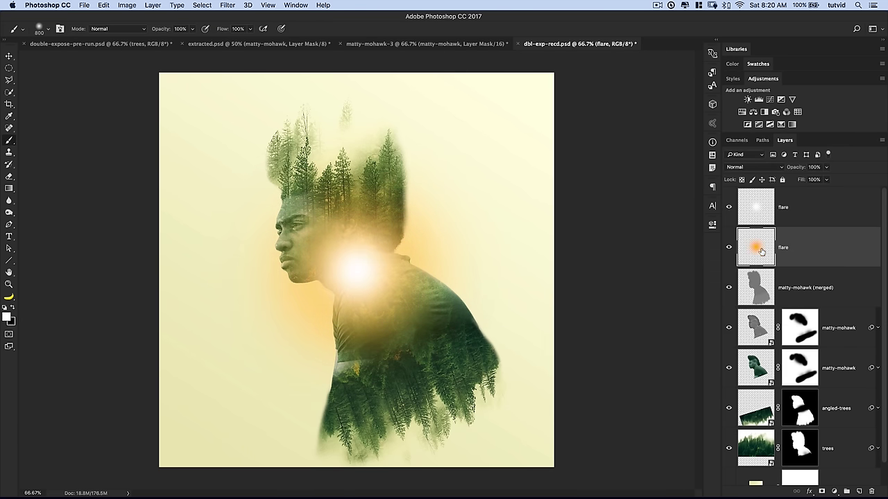
click(754, 167)
click(756, 254)
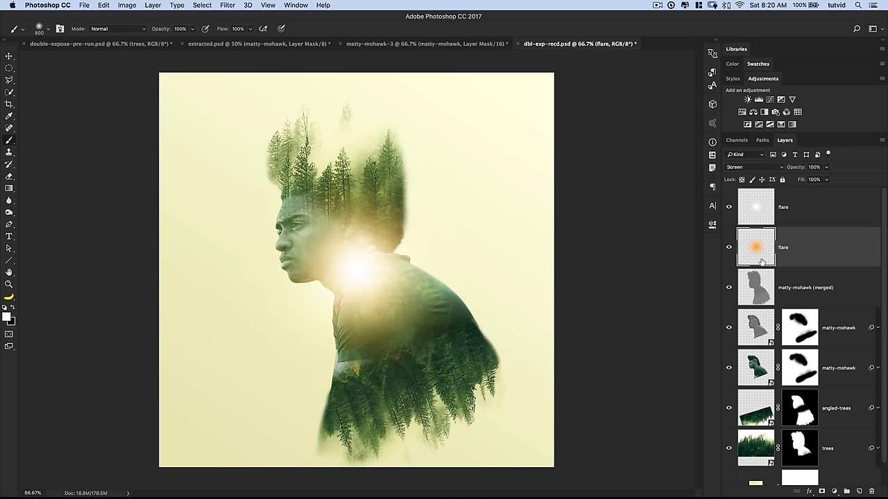
- Set the upper white flare to Linear Dodge (Add) and lower its fill to 26%
click(763, 211)
click(759, 167)
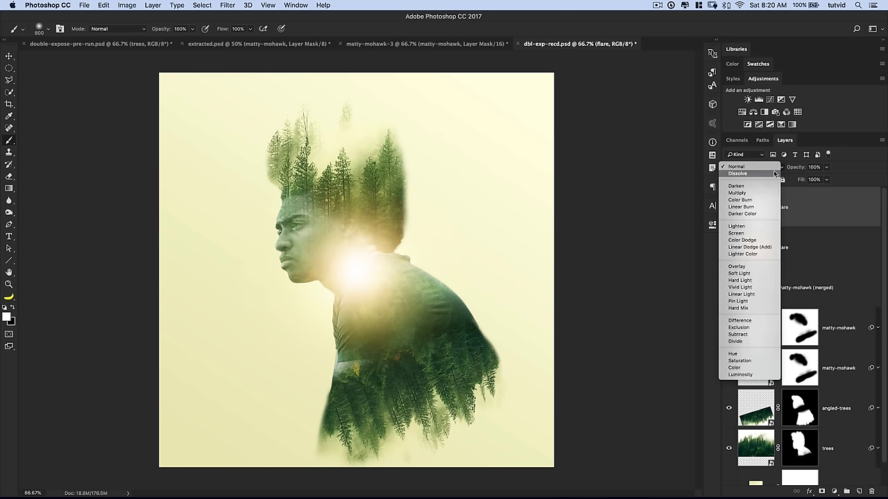
click(756, 248)
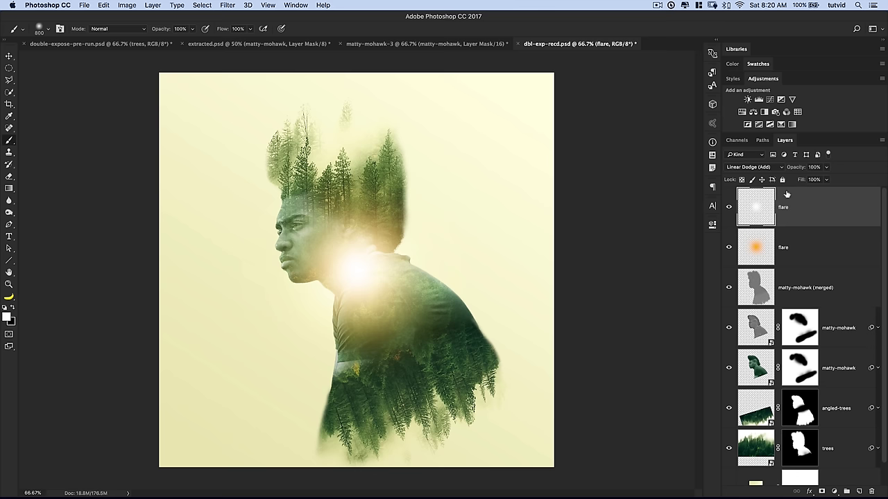
drag(803, 182, 654, 211)
key(v)
mouse_move(361, 263)
mouse_down()
mouse_move(337, 254)
mouse_move(367, 250)
mouse_up()
drag(802, 182, 754, 252)
- Reduce the orange flare layer's opacity to 59%
click(783, 246)
drag(799, 173, 790, 168)
text(50)
key(Return)
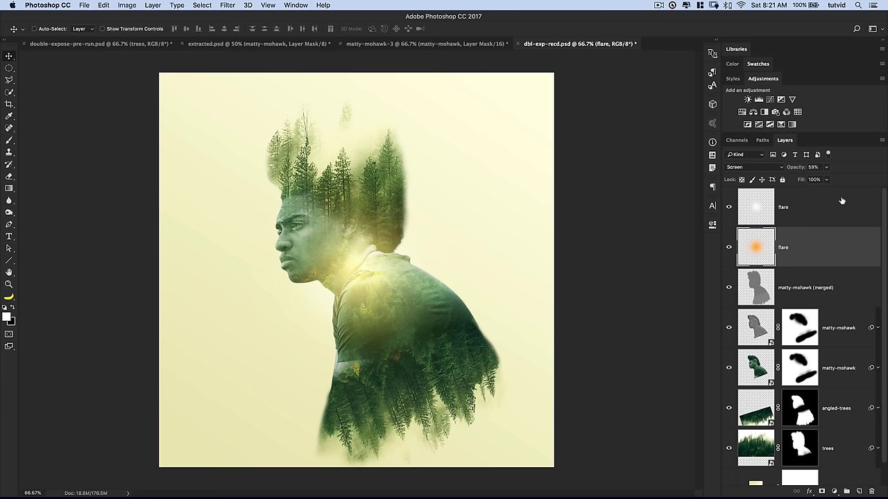
- Move both flare layers together from the neck up to the treetops above the man's head
click(825, 213)
shift+click(817, 242)
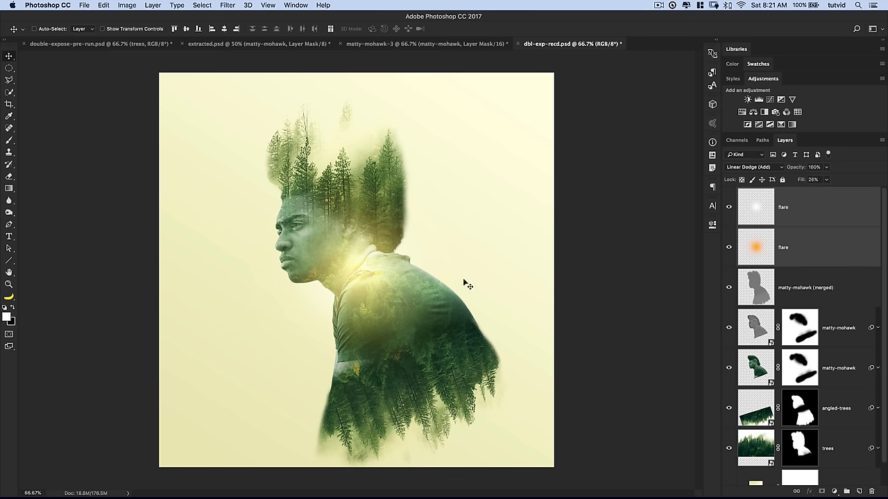
drag(361, 278, 371, 169)
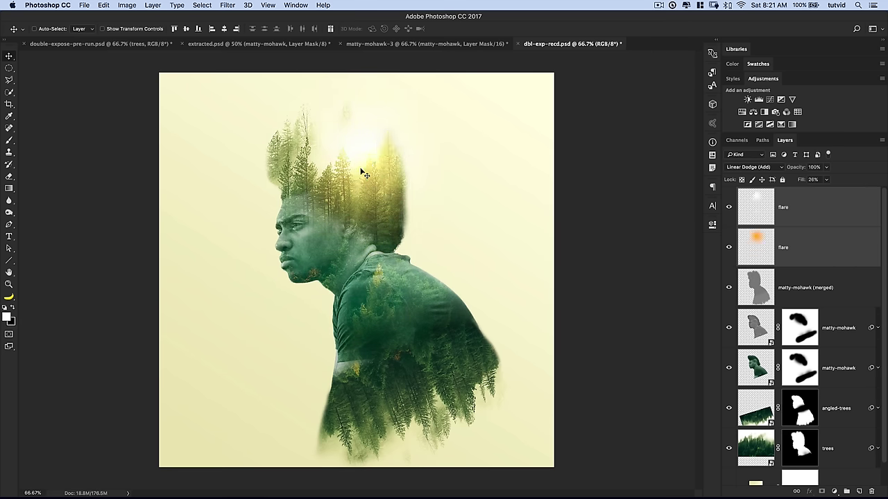
- Compare the image with and without both flares, and add a Color Balance adjustment layer above the white flare
click(729, 207)
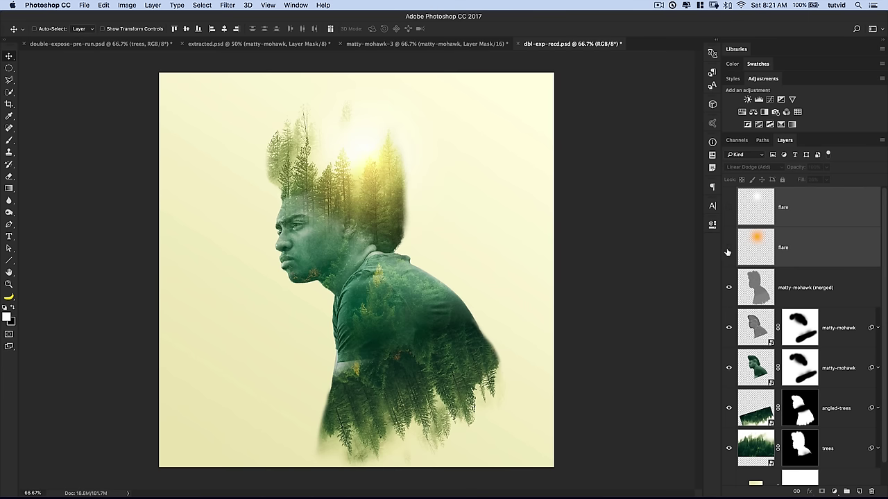
click(729, 207)
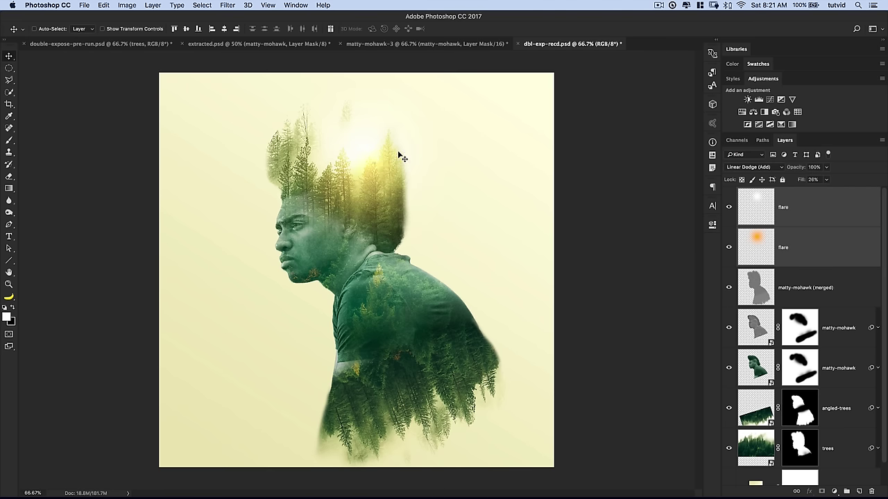
click(833, 221)
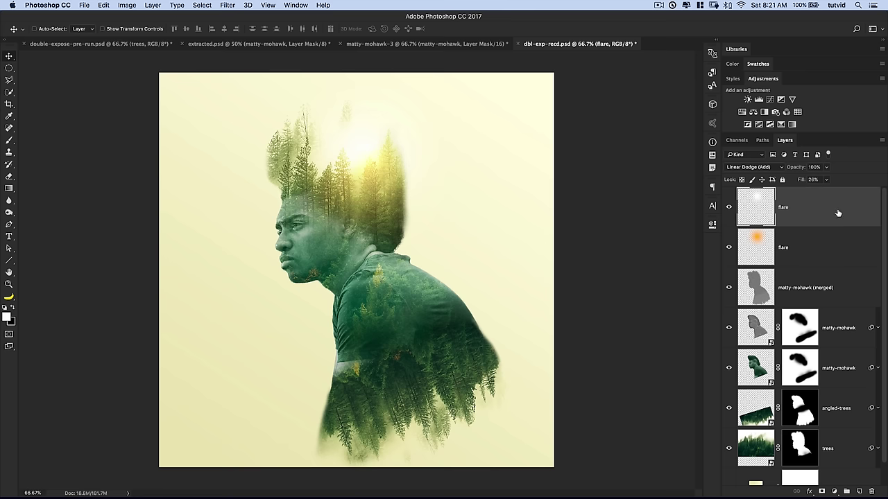
click(753, 112)
drag(600, 213, 600, 94)
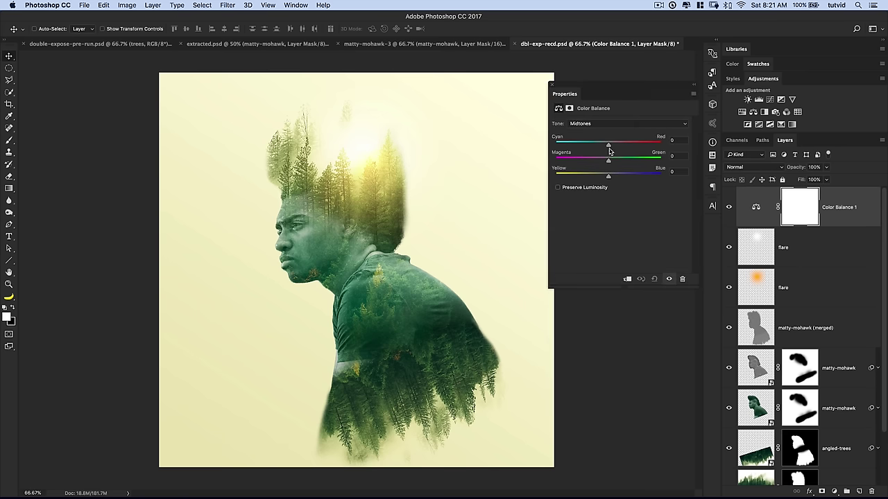
- Warm the Color Balance highlights with Cyan-Red +13, Magenta-Green -18 and Yellow-Blue -16
click(613, 124)
click(610, 133)
drag(601, 178, 617, 149)
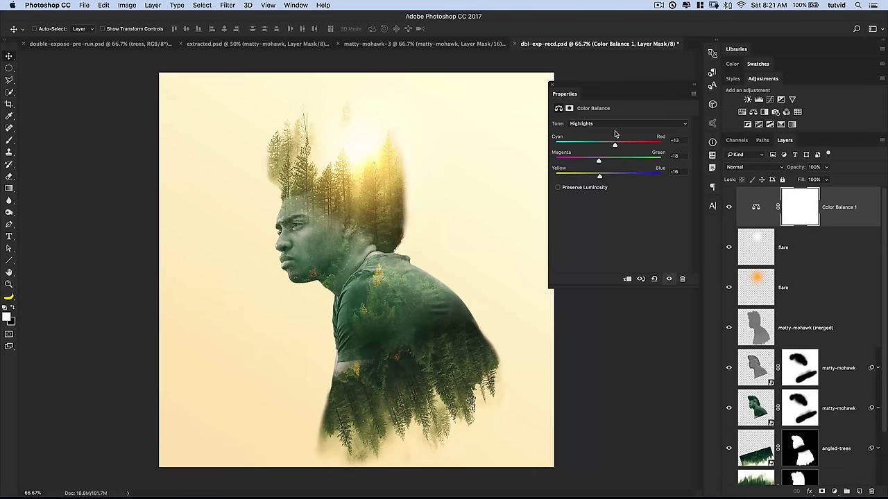
- Cool the Color Balance shadows with Cyan-Red -14, Magenta-Green +5 and Yellow-Blue +11
click(616, 125)
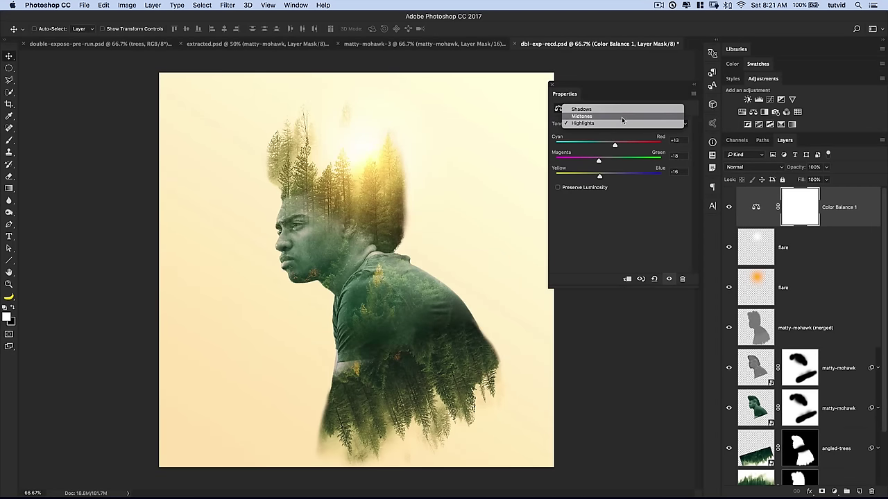
click(621, 117)
click(614, 125)
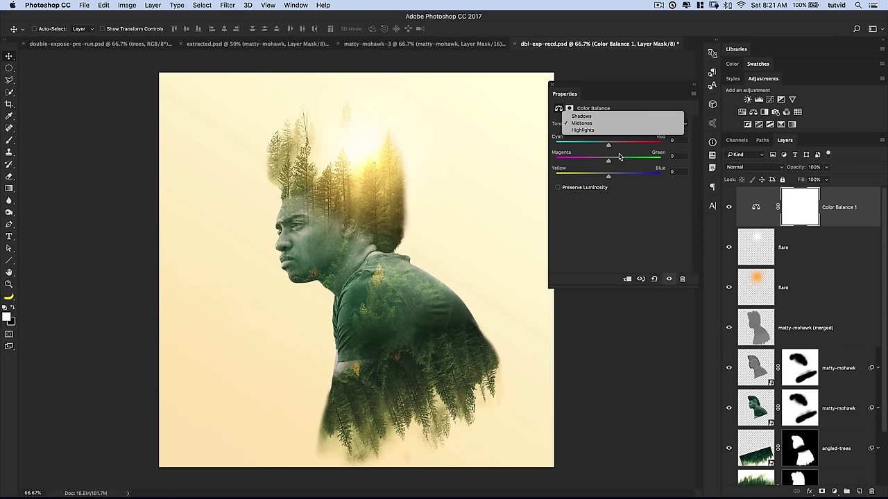
click(615, 116)
drag(607, 178, 598, 153)
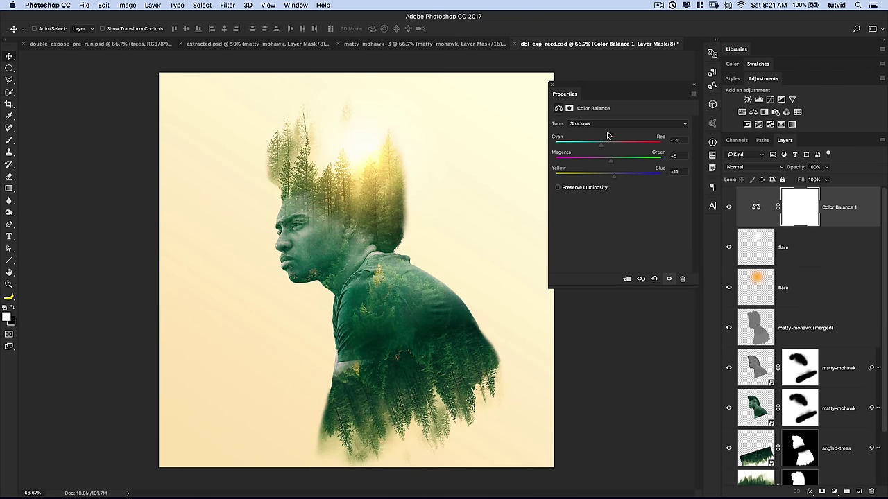
- Warm the Color Balance midtones with Cyan-Red +28, Magenta-Green -7 and Yellow-Blue -13
click(607, 124)
click(611, 135)
drag(609, 162, 619, 147)
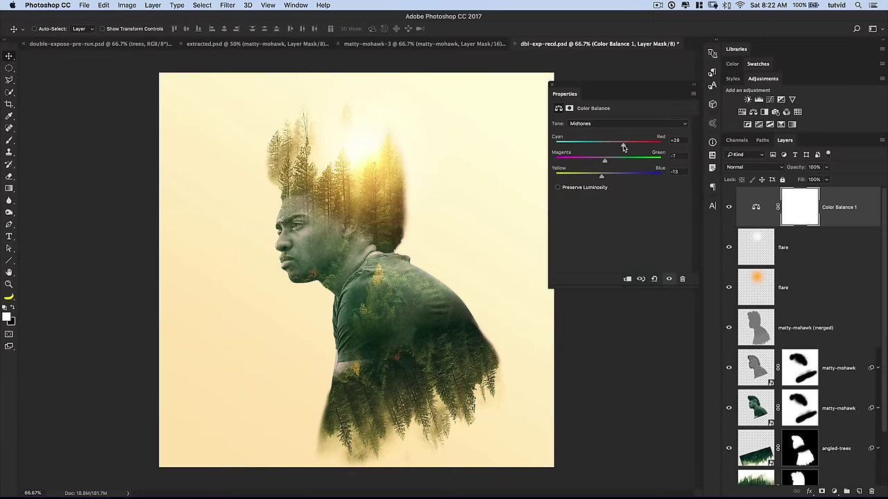
- Put the Color Balance settings away and compare the image with and without the adjustment
drag(580, 93, 715, 222)
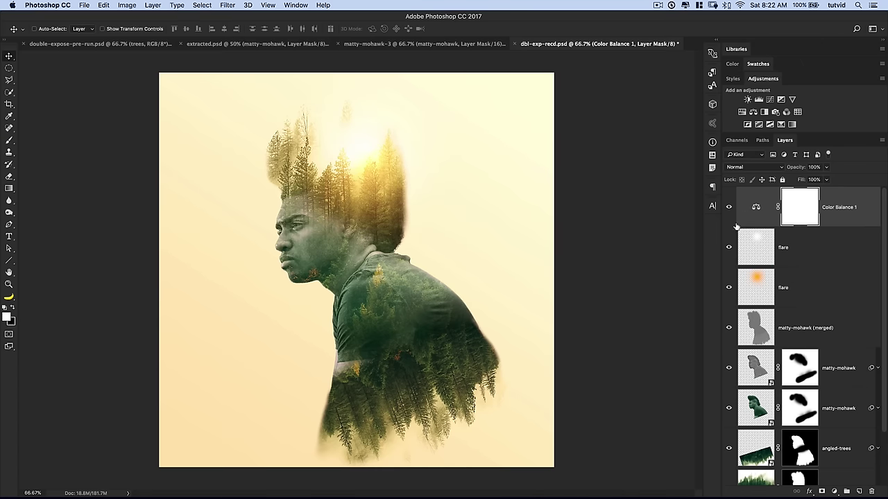
click(729, 206)
click(728, 207)
click(729, 207)
click(728, 207)
click(729, 208)
click(728, 207)
- Add a new layer above the Color Balance adjustment and name it Vig
click(859, 492)
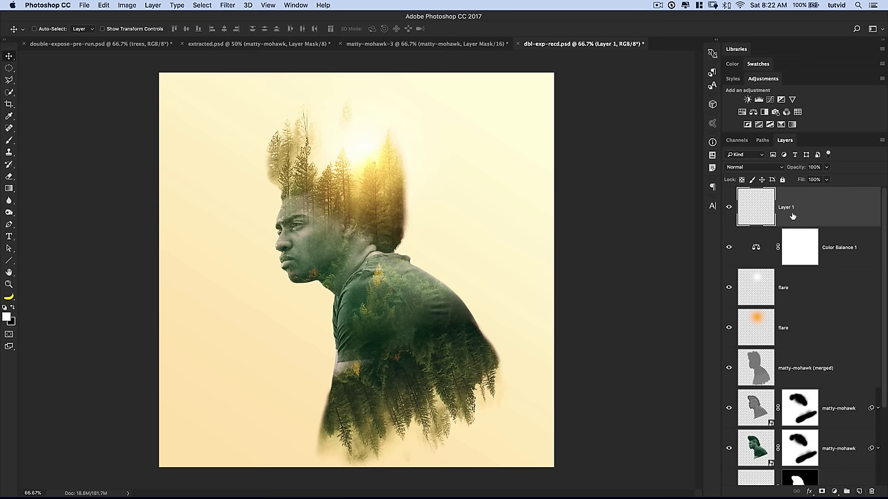
double_click(784, 207)
text(yig)
key(Return)
- Fill the Vig layer with 50% Gray in Normal mode at 100% opacity
click(104, 6)
click(117, 154)
click(388, 236)
click(388, 244)
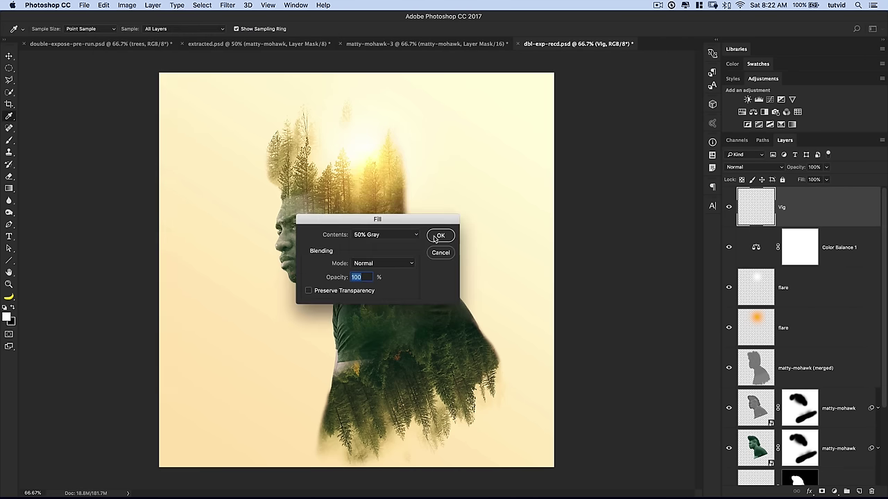
click(439, 236)
key(v)
- Darken the Vig layer's edges with a custom Lens Correction vignette, amount -100 and midpoint +23
click(228, 5)
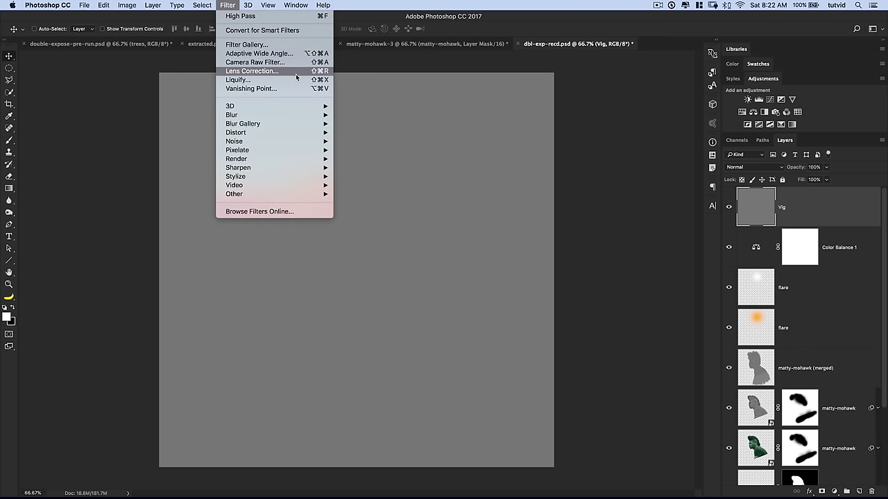
click(251, 71)
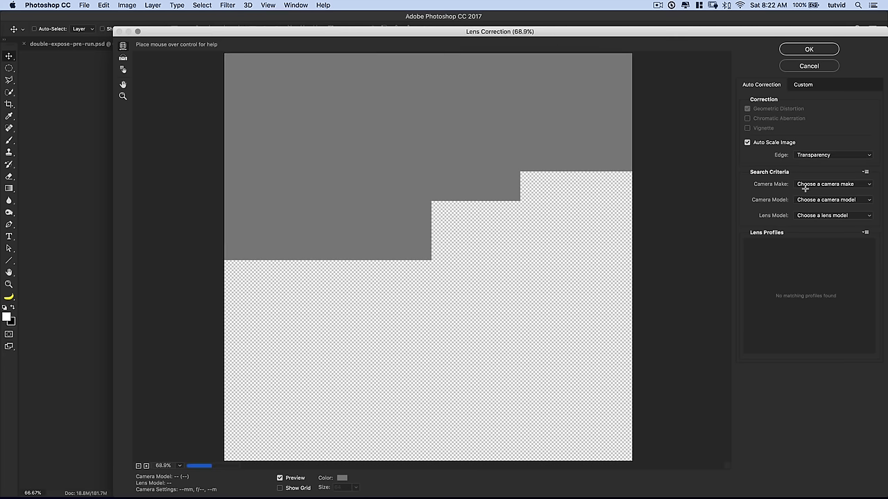
drag(663, 26, 680, 24)
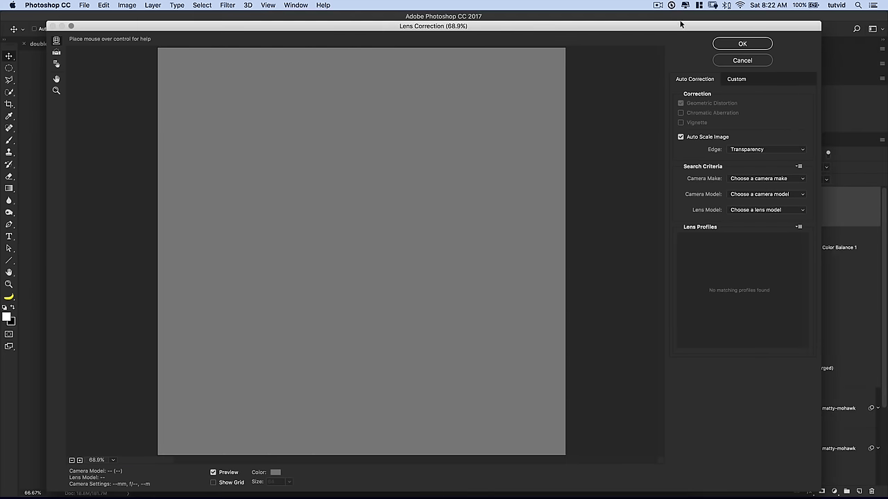
click(737, 81)
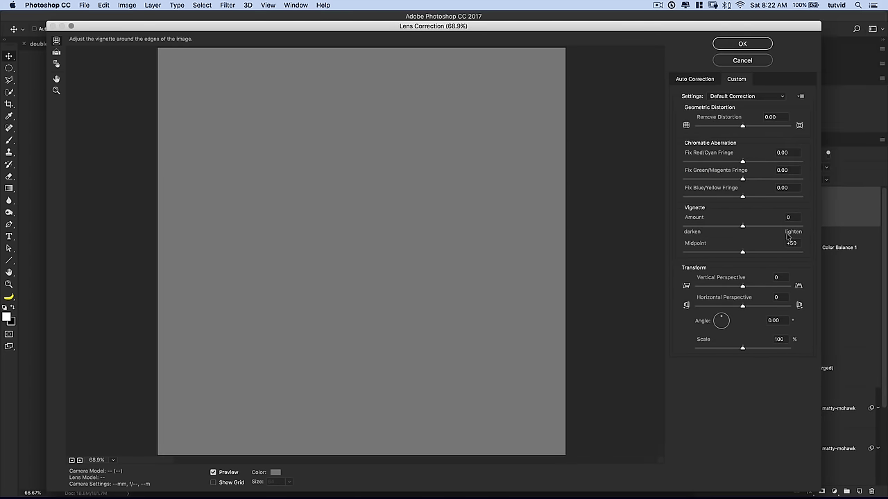
drag(741, 226, 669, 235)
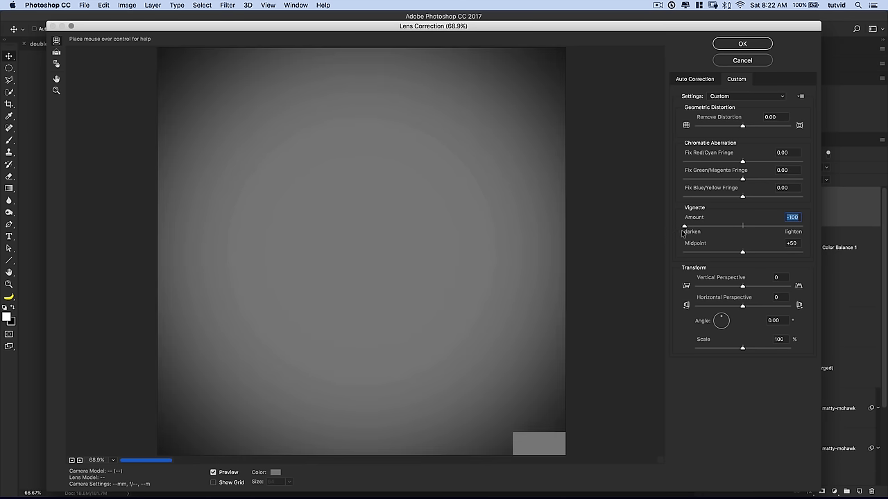
drag(742, 252, 711, 256)
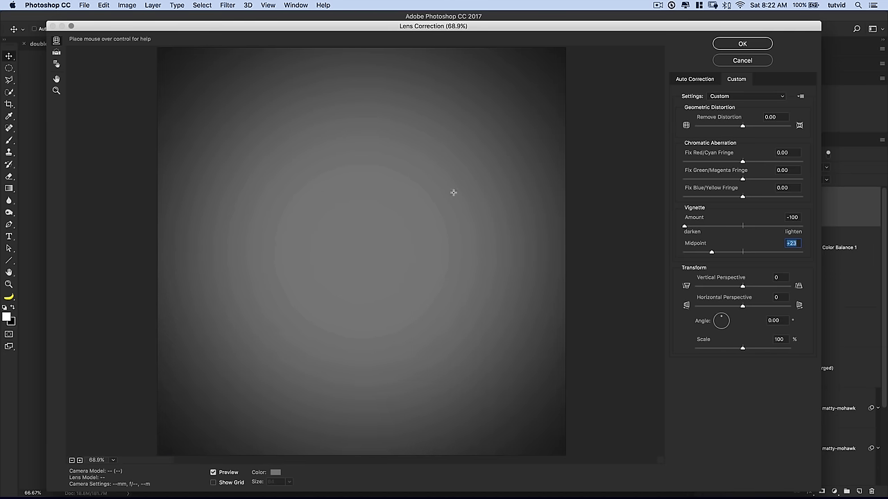
click(752, 43)
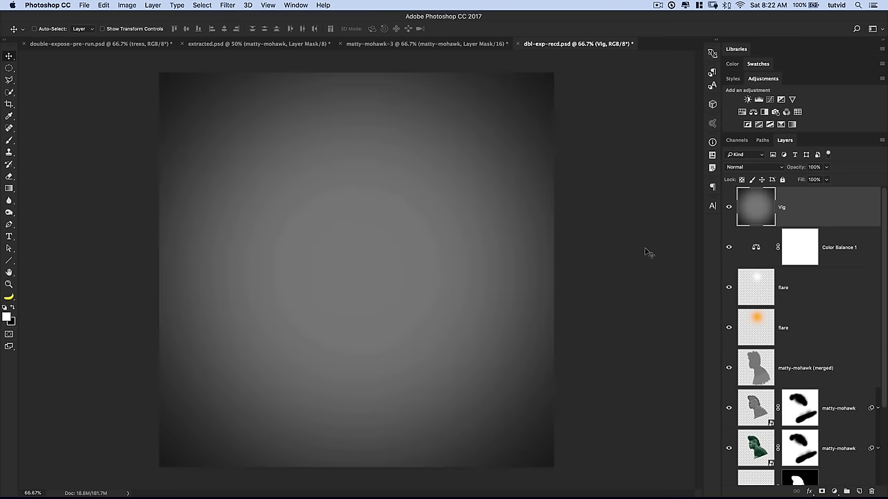
- Set the Vig layer's blend mode to Overlay and compare the image with and without the vignette
click(770, 168)
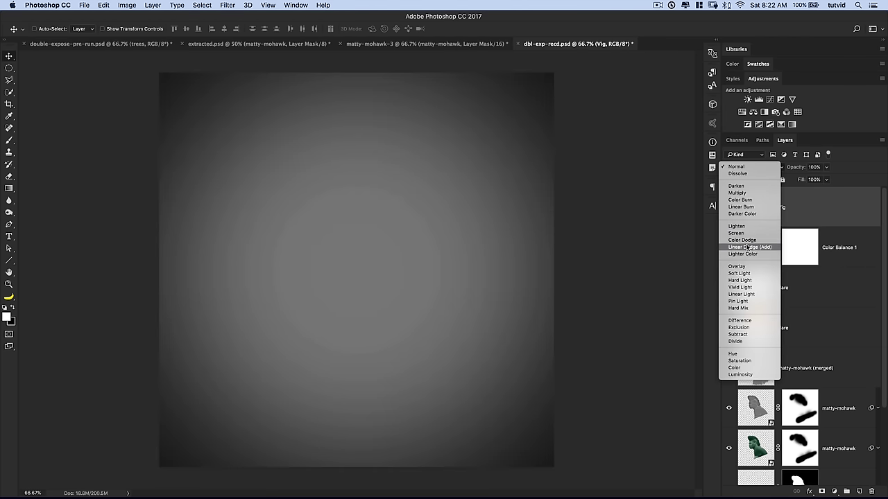
click(736, 267)
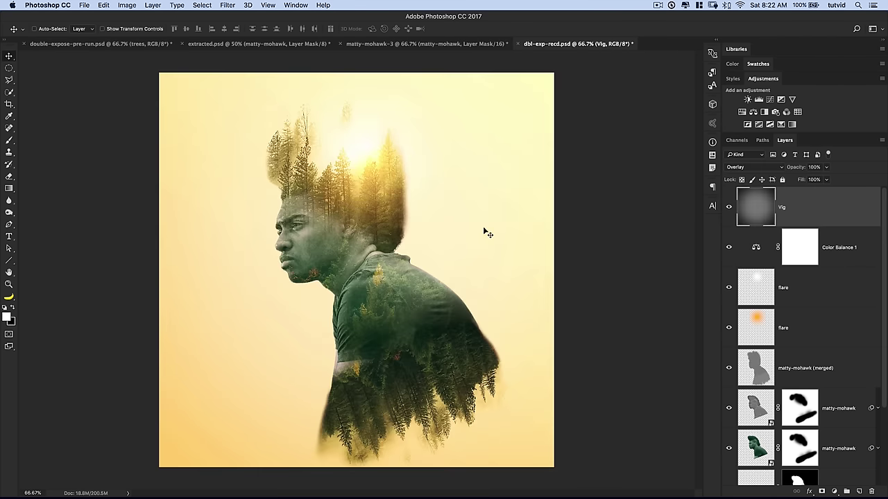
click(729, 207)
click(729, 207)
click(729, 207)
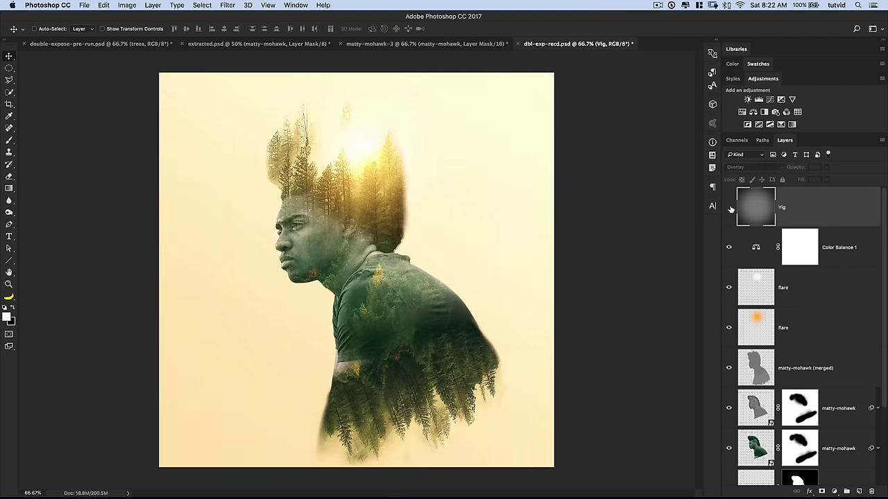
click(728, 207)
click(729, 208)
click(729, 208)
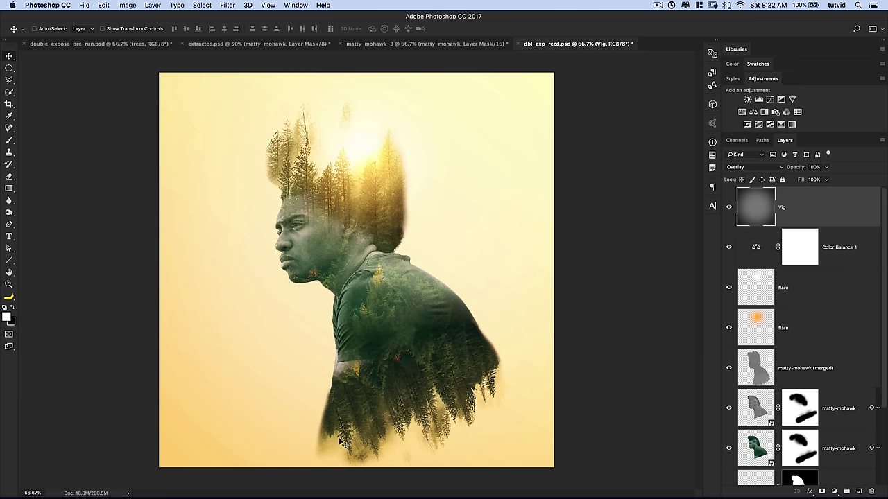
- Paint black on the angled-trees layer mask with a 175 px soft brush to fade the trees' left edge below the man's arm
scroll(840, 276, down, 5)
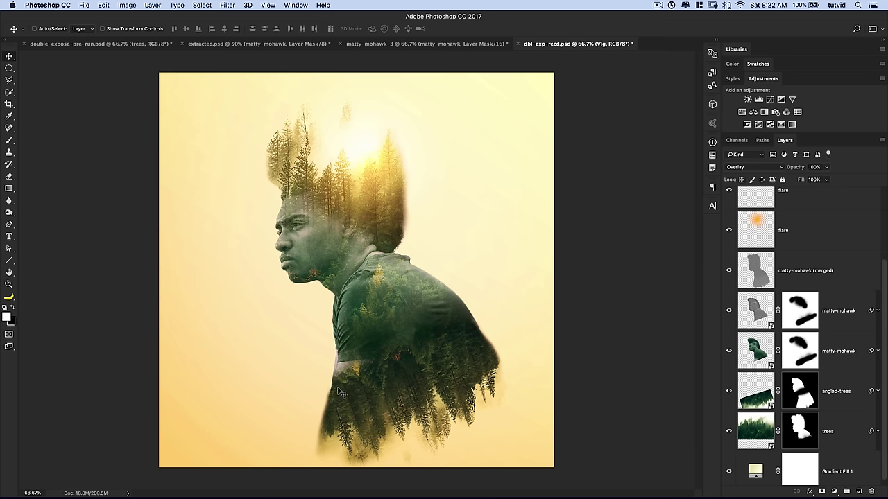
click(808, 407)
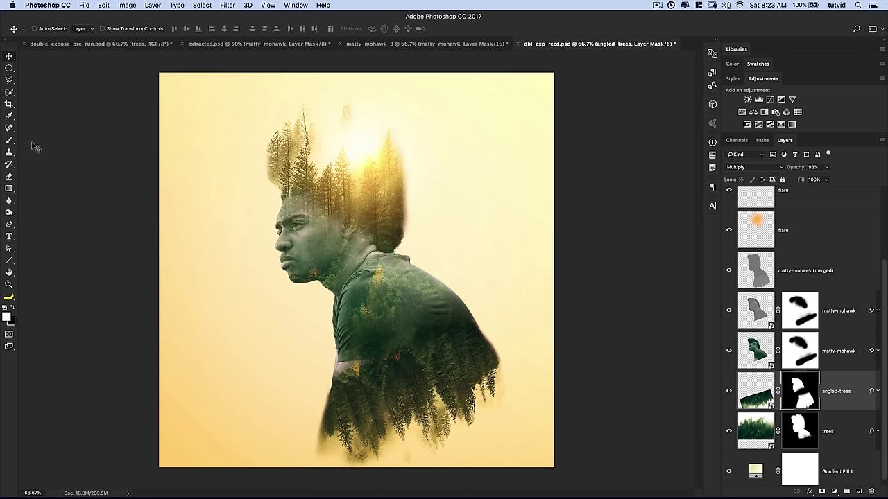
click(9, 140)
key(bracketleft)
key(bracketleft)
key(bracketleft)
key(bracketleft)
key(bracketleft)
key(bracketleft)
key(bracketleft)
key(bracketleft)
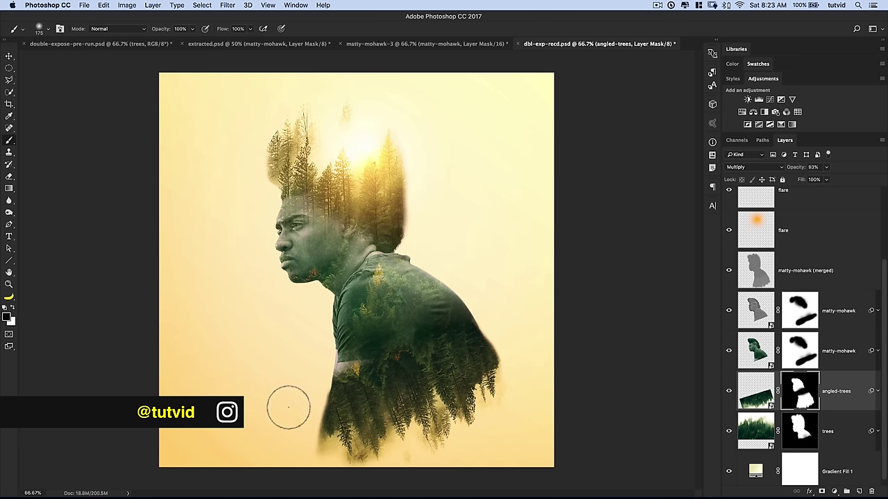
key(x)
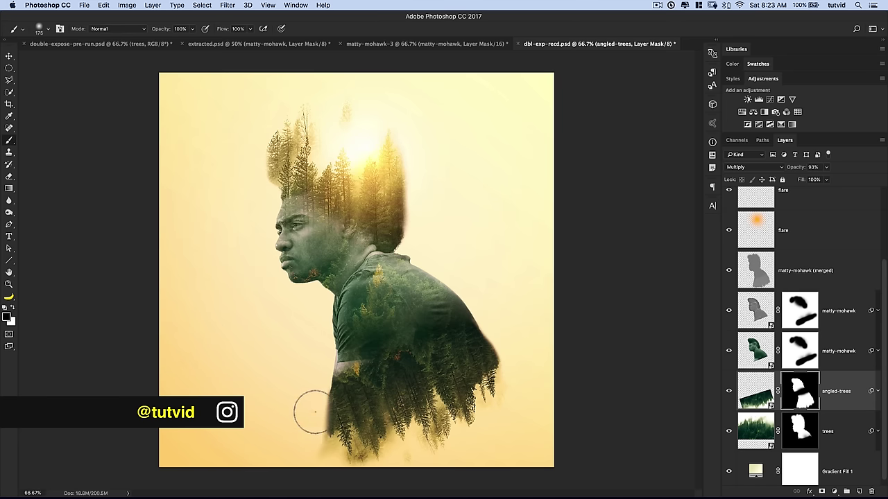